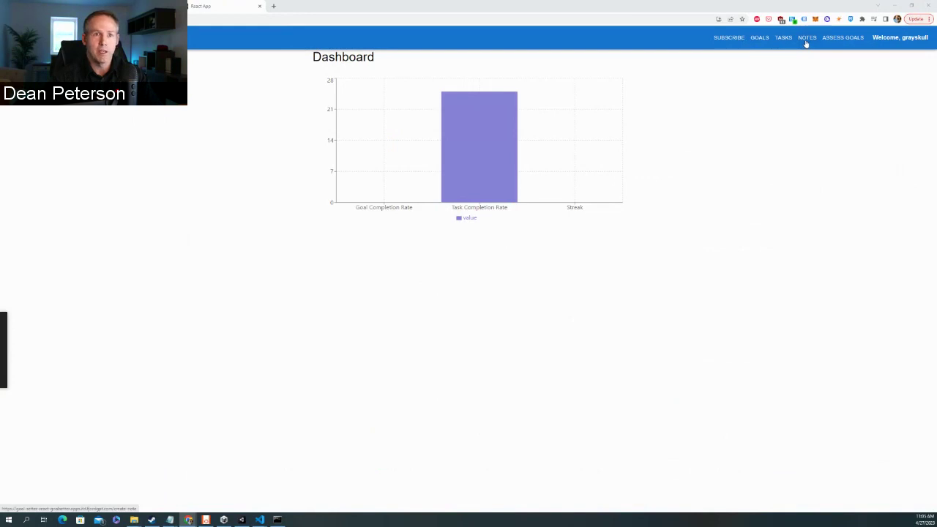
Look over the saved notes, then open the Assess Goals page with its past assessments
click(805, 38)
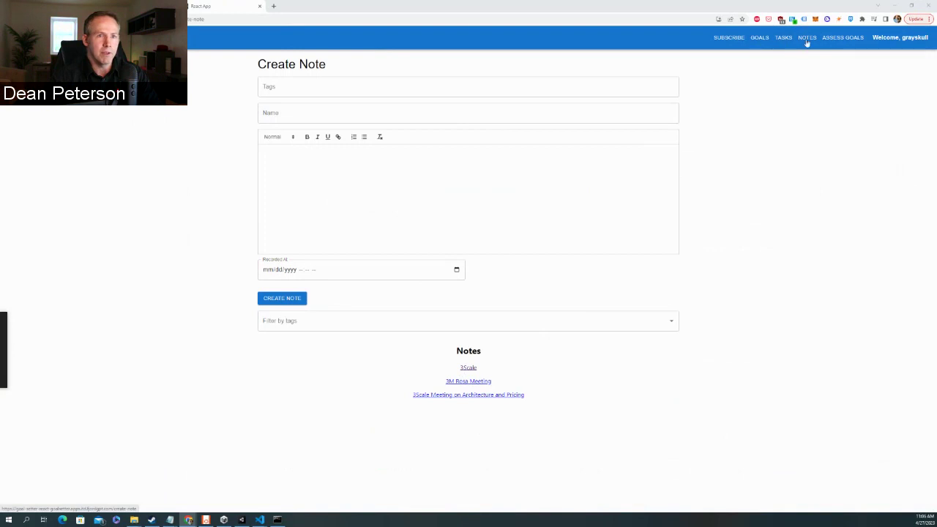
click(831, 39)
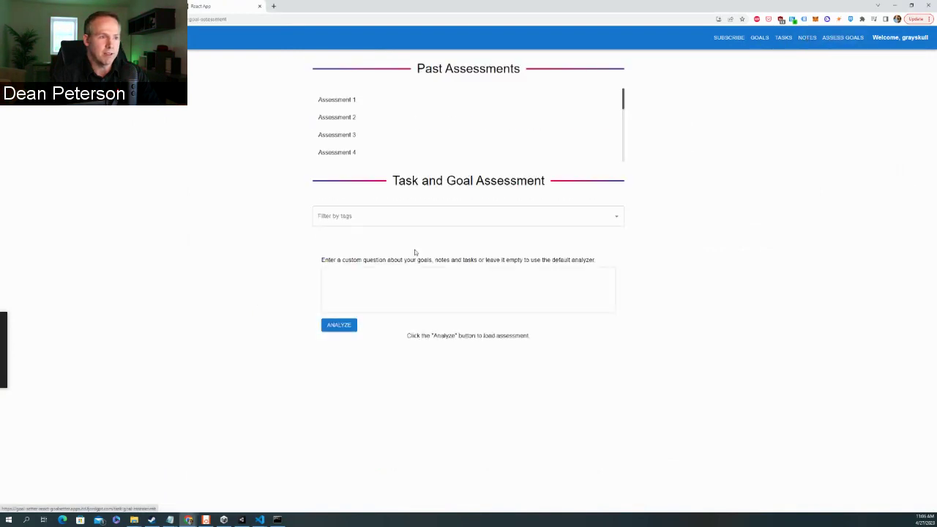
Analyze the Personal goal 'Make a Million Dollars' with 'how else can i make a million dollars'
click(351, 215)
click(336, 236)
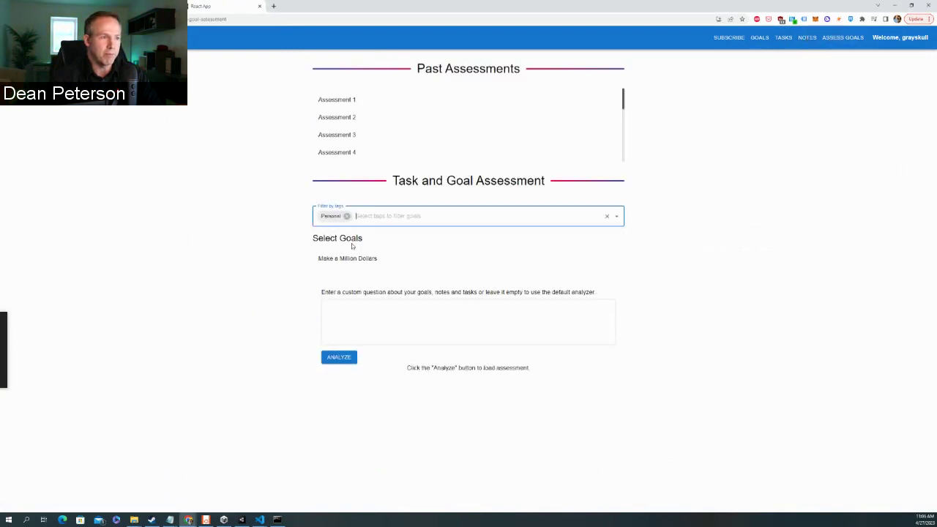
click(339, 257)
click(346, 350)
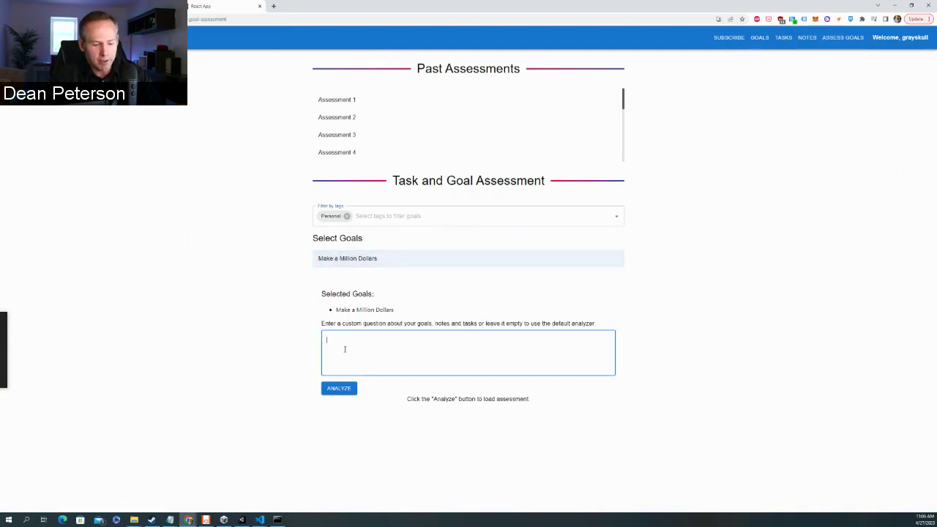
text(how else)
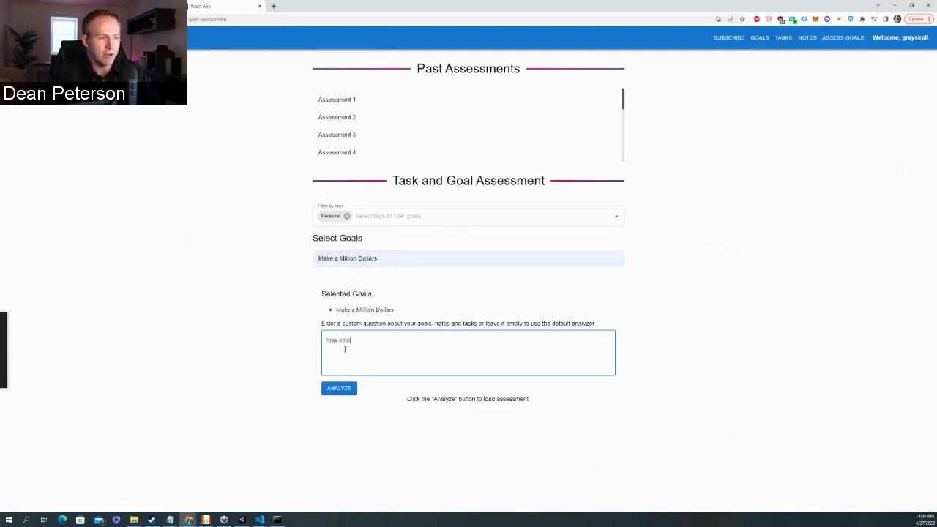
text( can i make a million dollars)
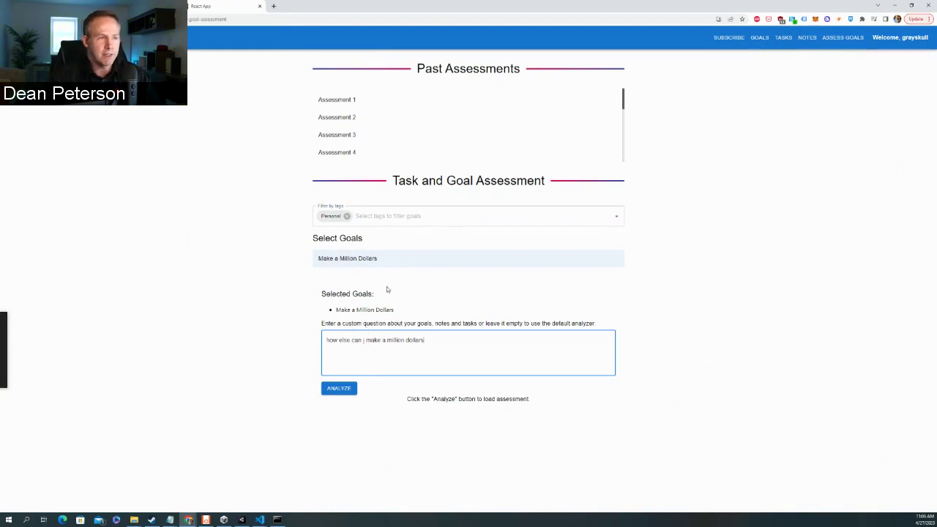
click(342, 389)
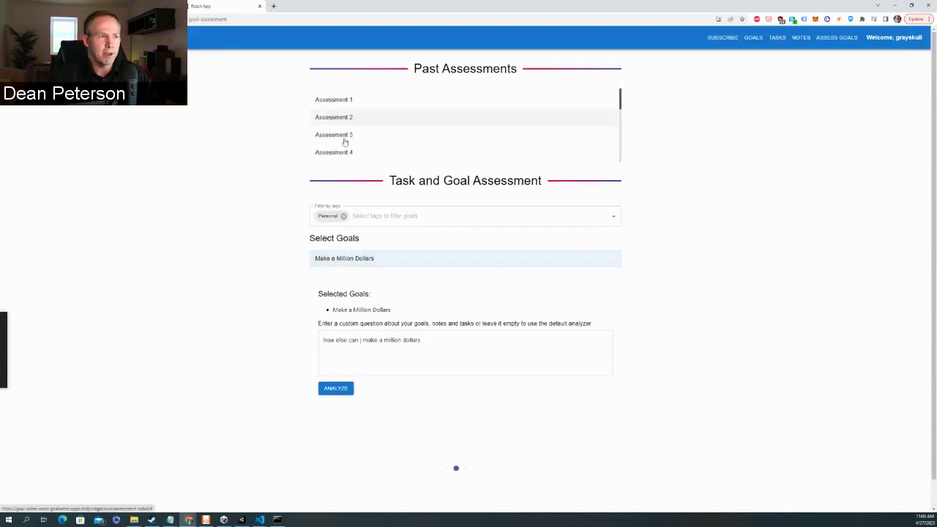
Read the April 20, 2023 past assessment, then switch to the OpenShift Projects list
click(346, 136)
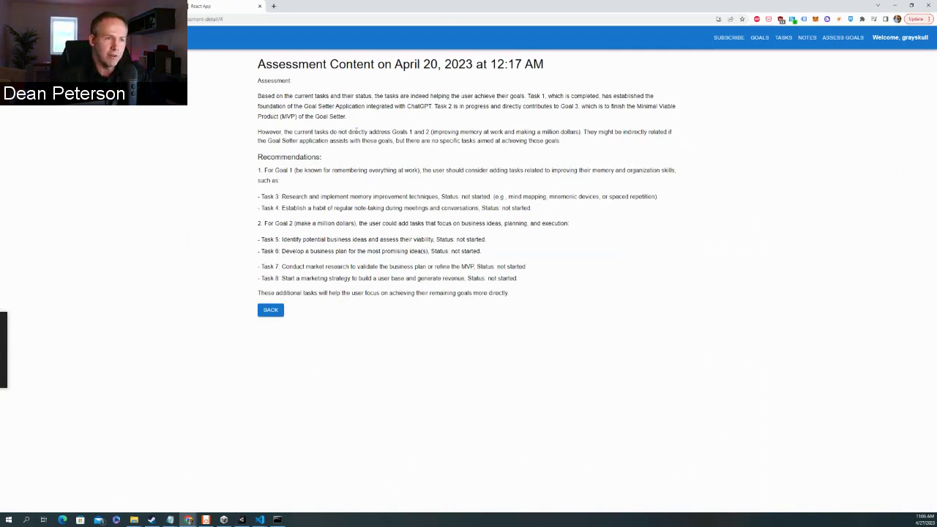
key(alt+Tab)
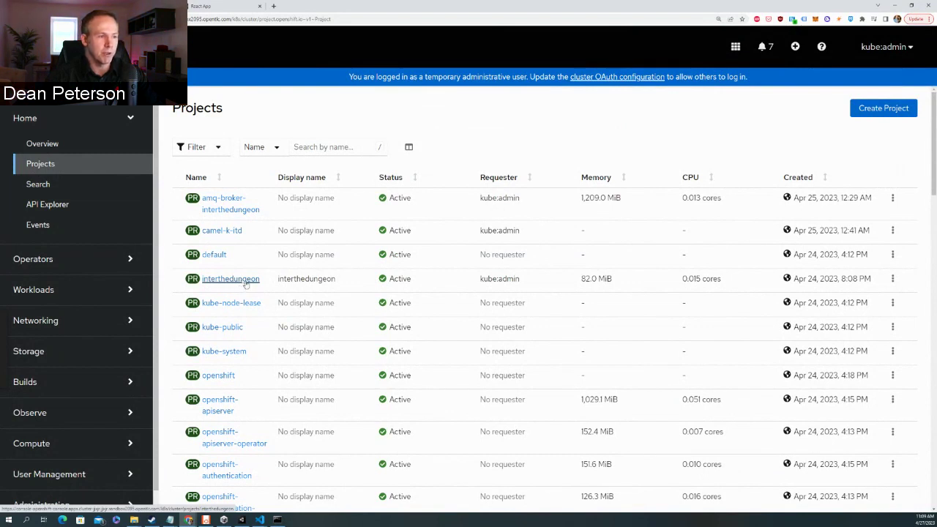
Open the interthedungeon project and view its topology in the Developer perspective
click(247, 284)
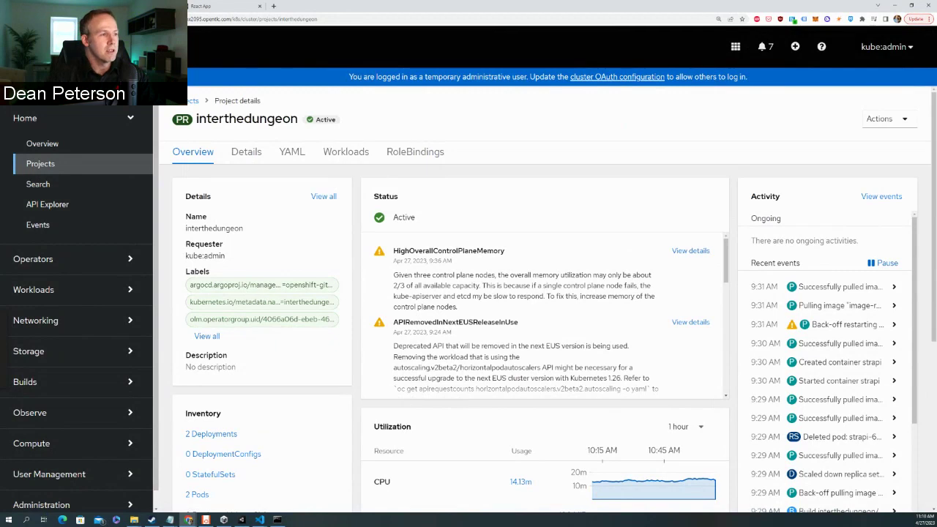
click(55, 92)
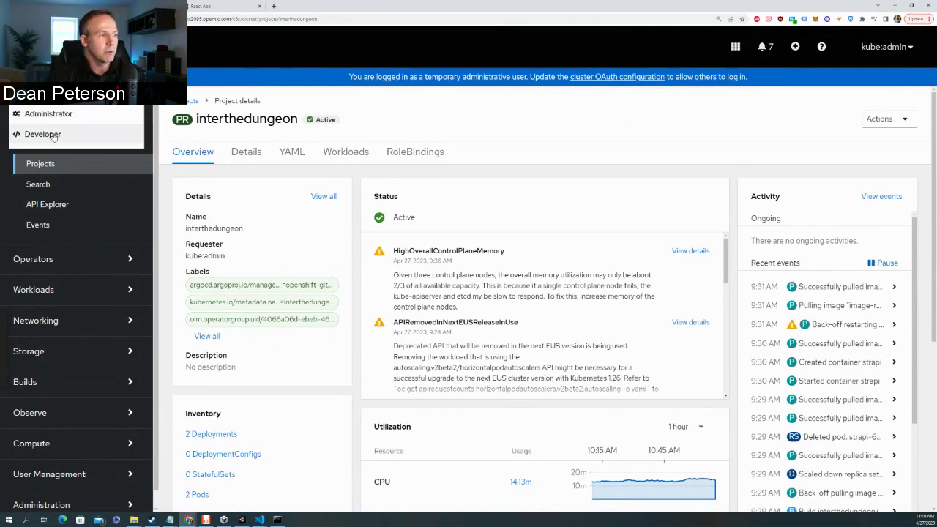
click(43, 134)
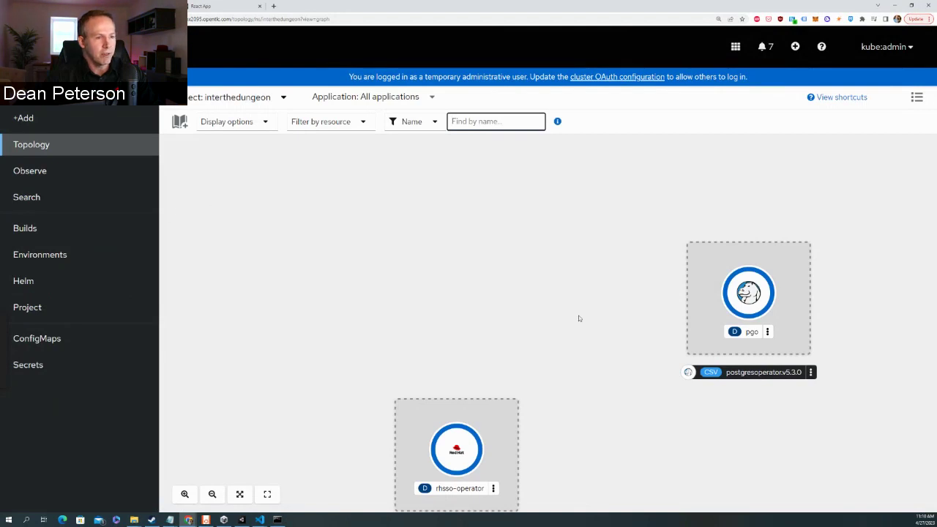
Return to the Administrator perspective and expand the Operators section
click(44, 94)
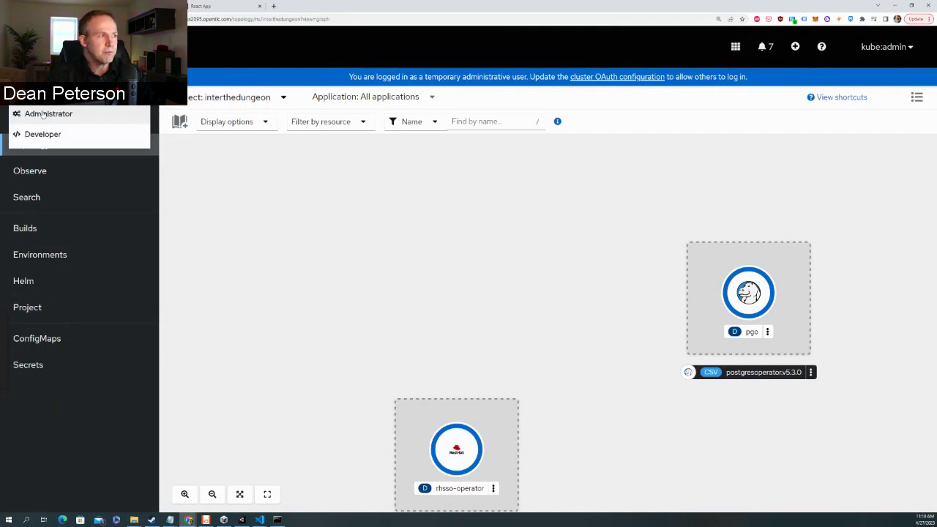
click(42, 114)
click(58, 150)
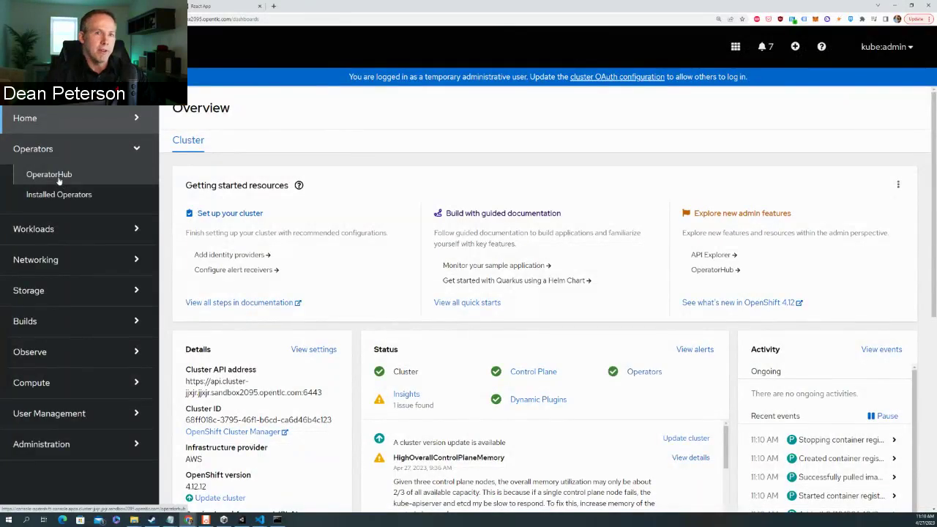
Check the certified Crunchy Postgres operator via an OperatorHub search for 'crunc', then return to Developer Topology
click(49, 175)
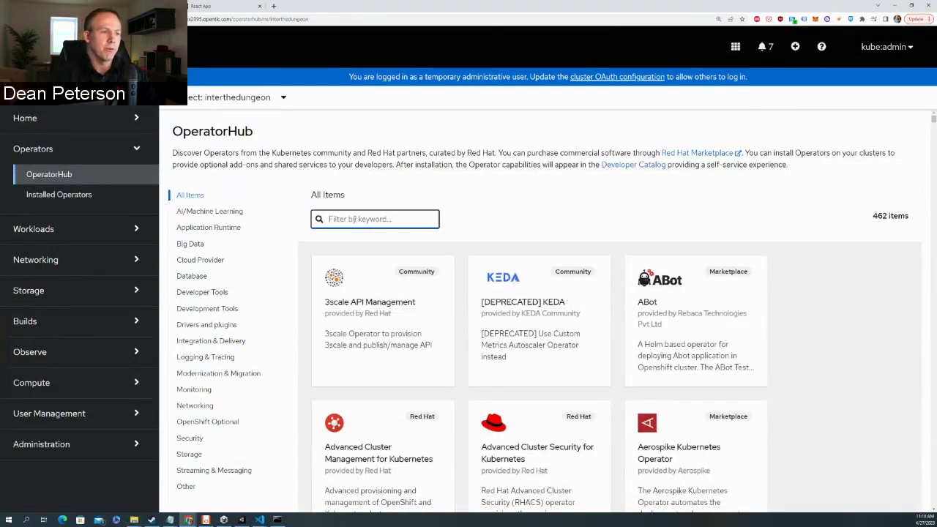
text(crunc)
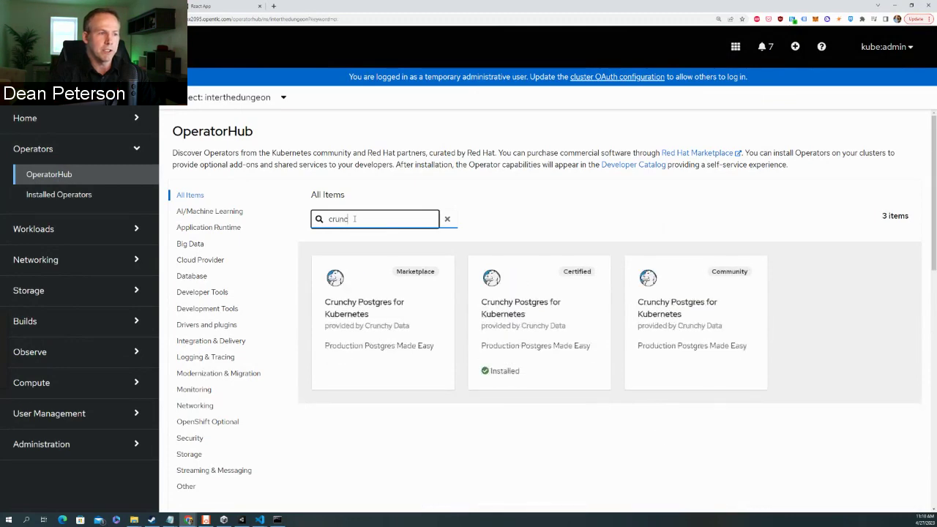
click(547, 309)
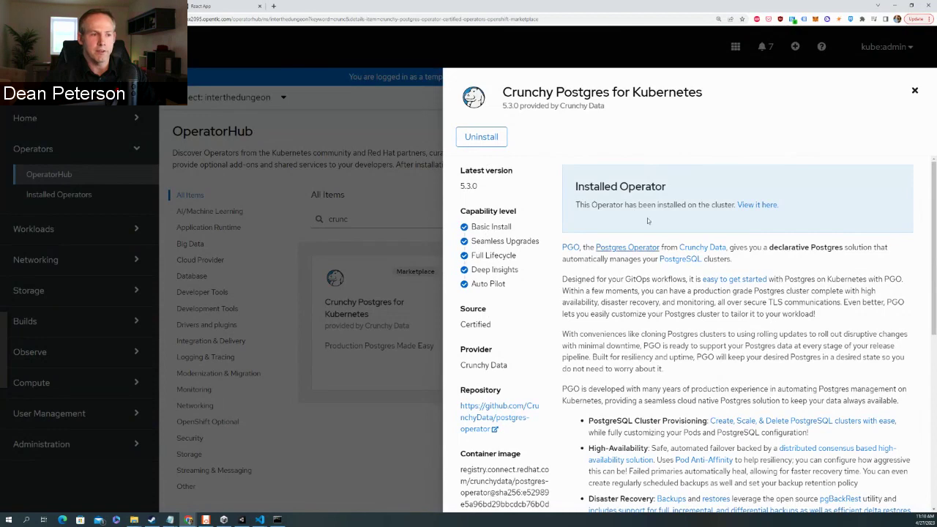
click(915, 92)
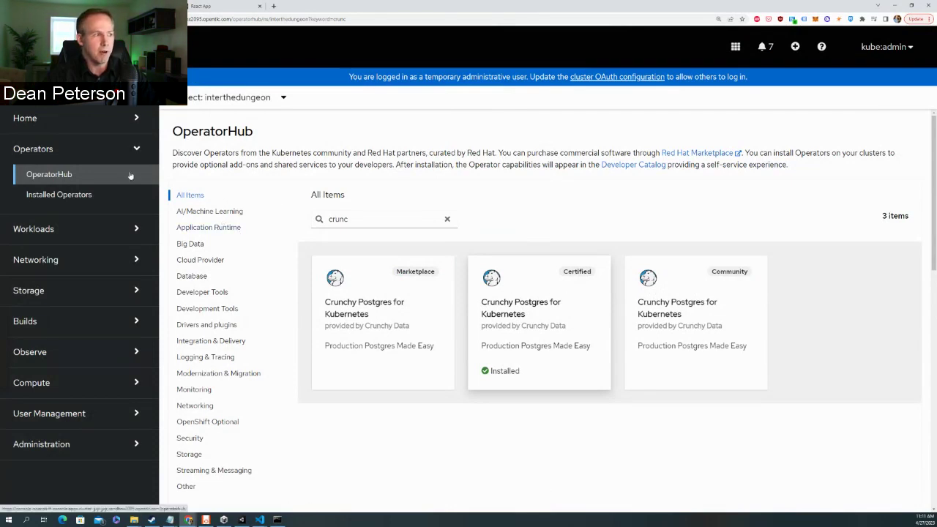
click(73, 95)
click(55, 134)
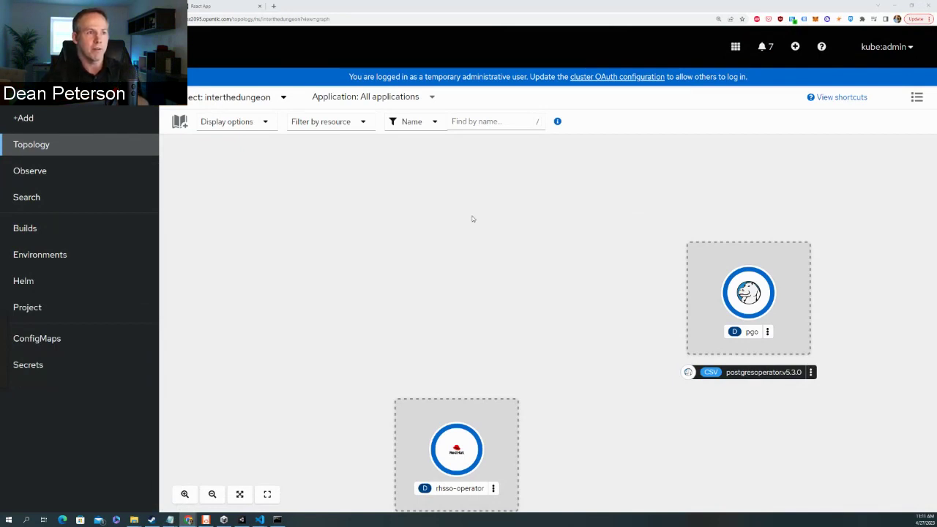
Open Import from Git under +Add, then switch to the Strapi repository on GitHub
click(51, 121)
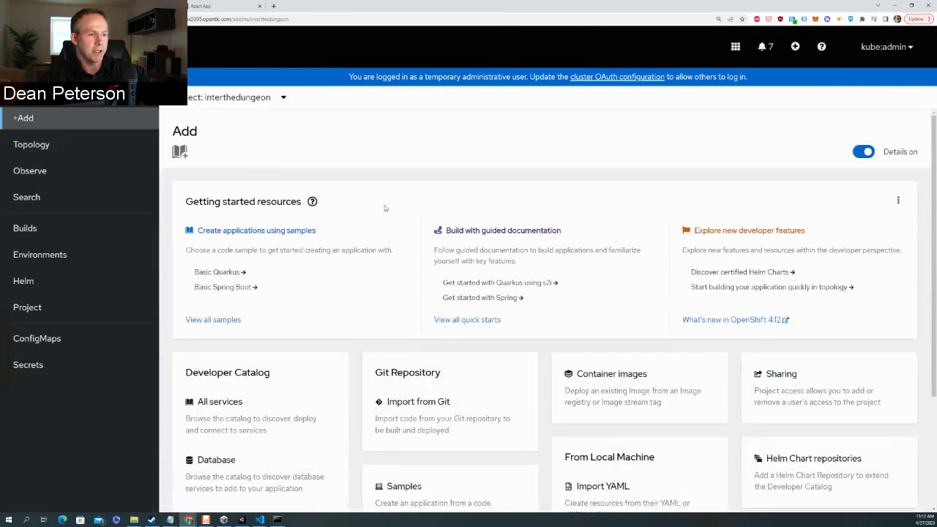
scroll(385, 208, down, 3)
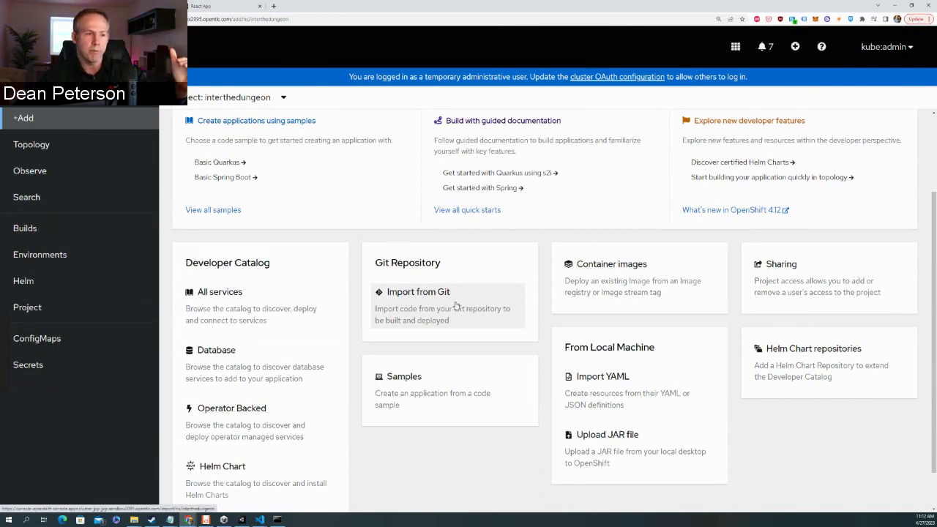
click(452, 303)
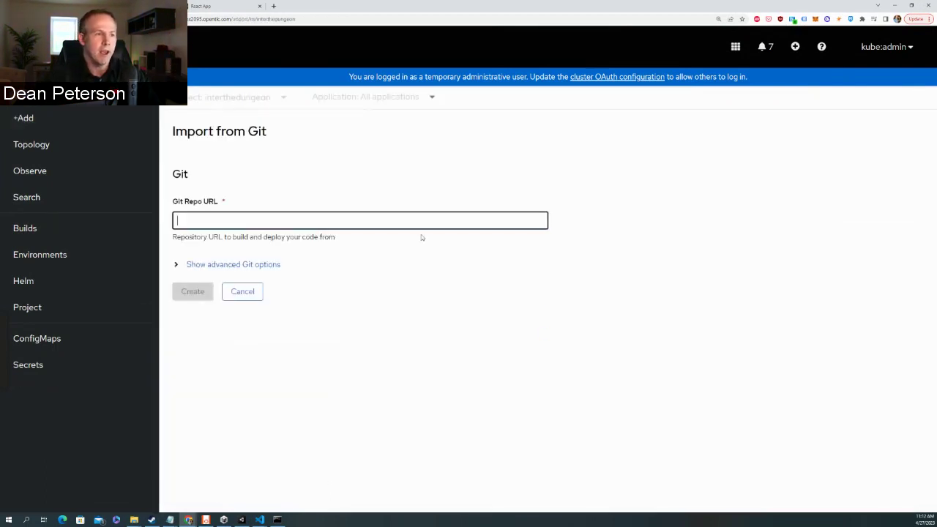
click(188, 520)
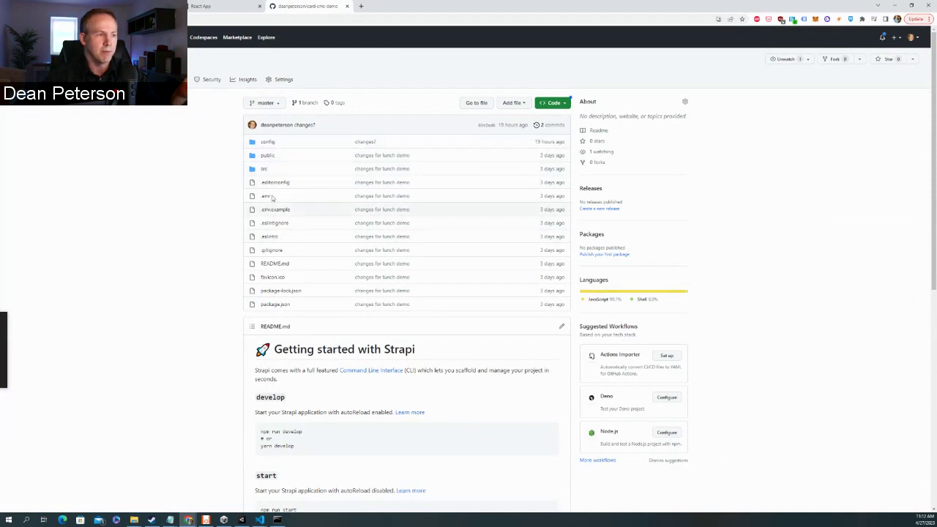
Browse the repository's src/api/monster folder, then return to the repository root
click(266, 169)
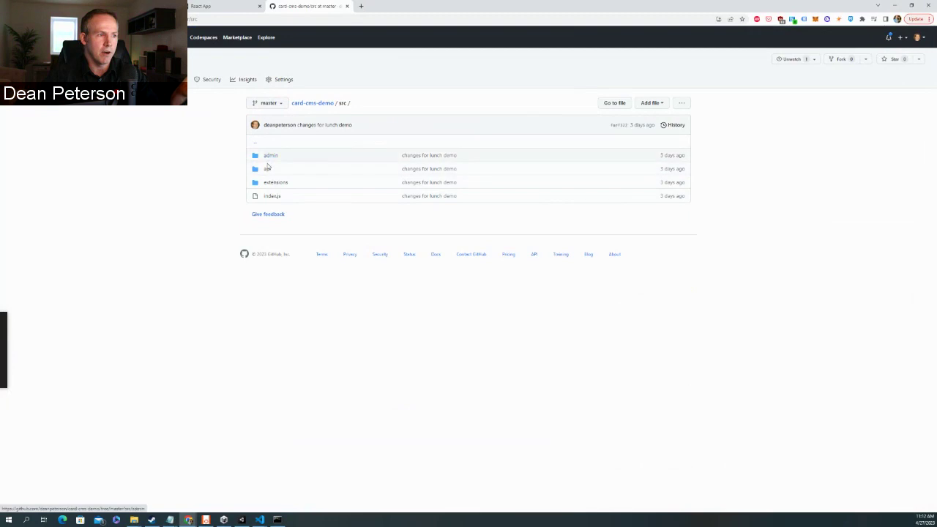
click(277, 178)
scroll(278, 300, down, 3)
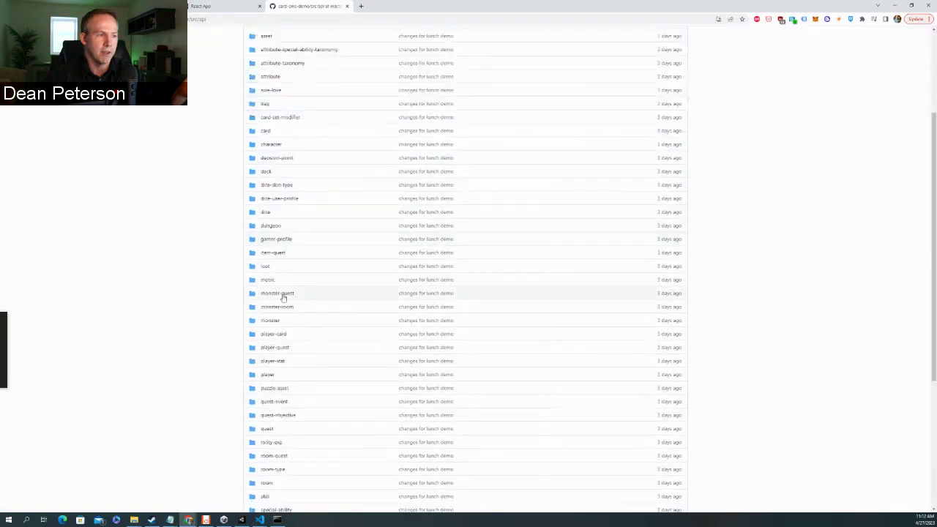
click(269, 321)
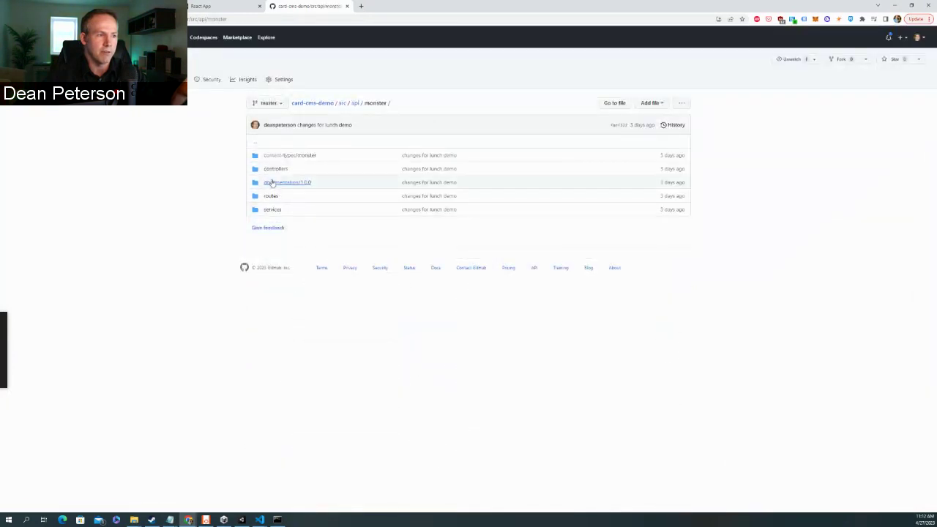
click(255, 141)
click(254, 141)
click(255, 141)
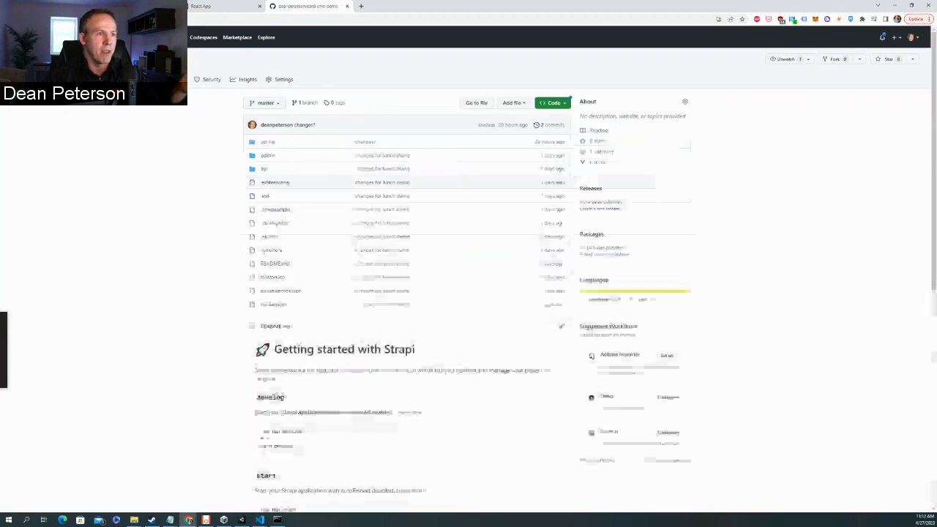
Copy the card-cms-demo SSH clone URL and return to the OpenShift import form
click(558, 104)
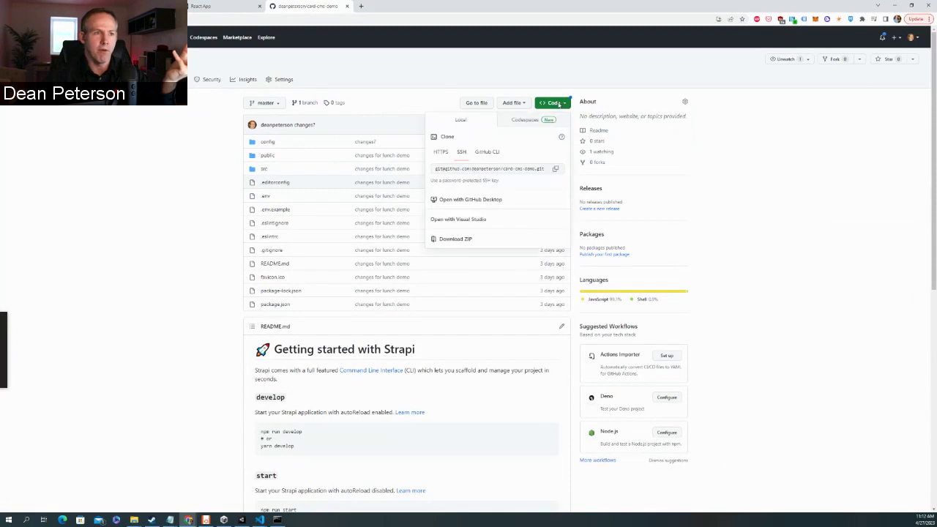
click(557, 170)
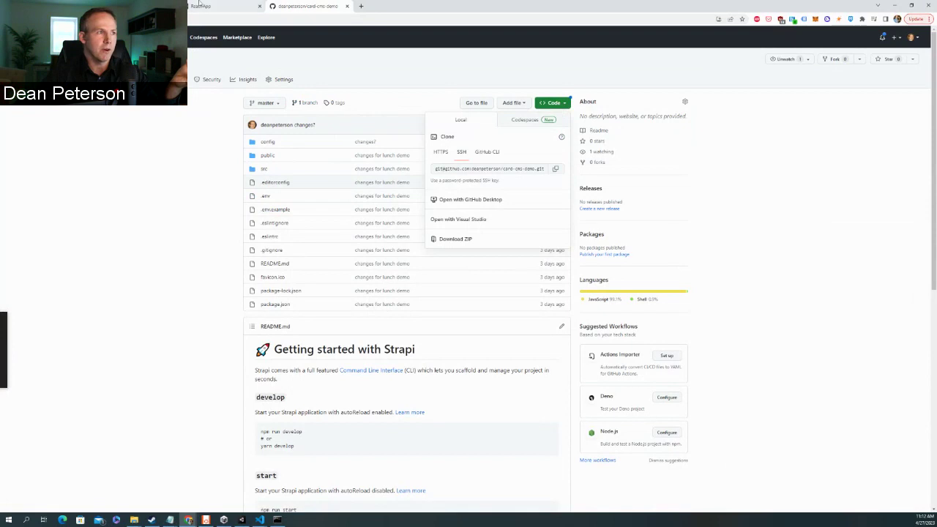
click(139, 5)
Paste the card-cms-demo SSH clone URL into Git Repo URL and show advanced Git options
click(309, 220)
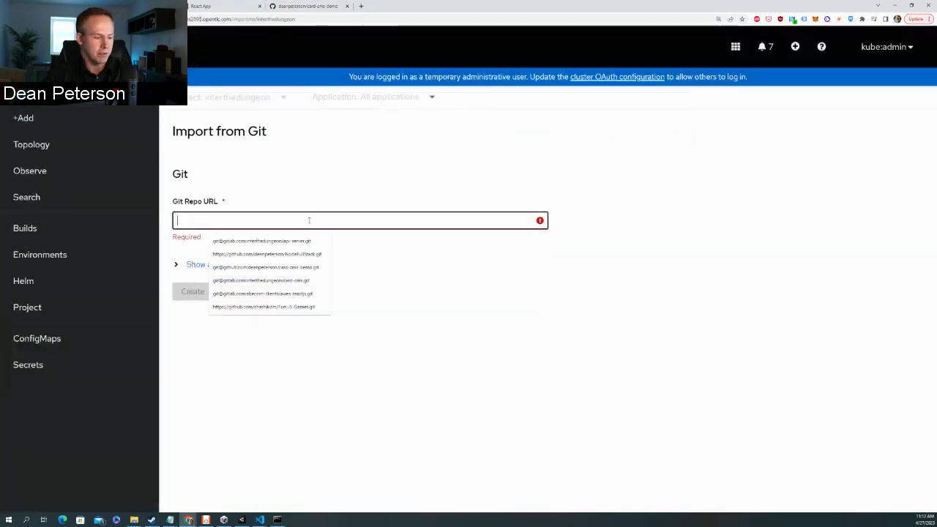
key(ctrl+v)
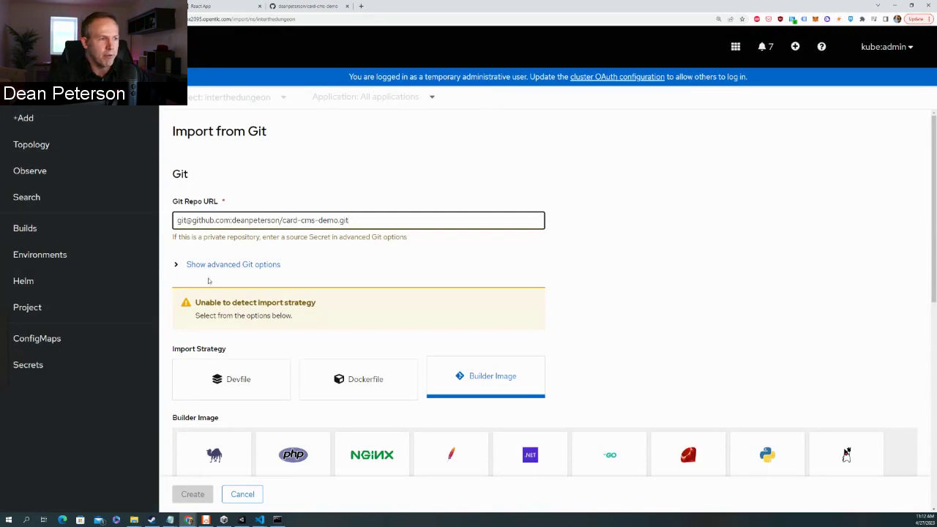
click(250, 265)
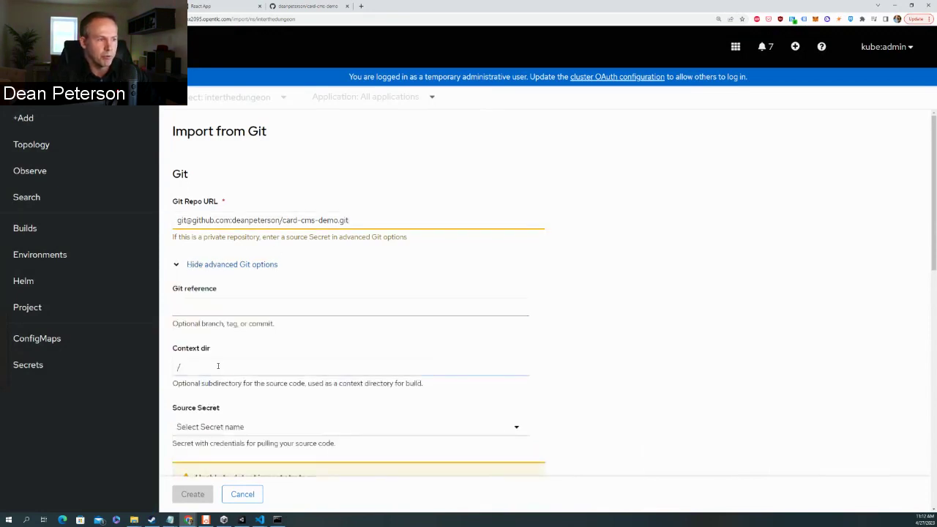
Look through the Source Secret dropdown for an available secret
click(198, 427)
scroll(212, 410, down, 2)
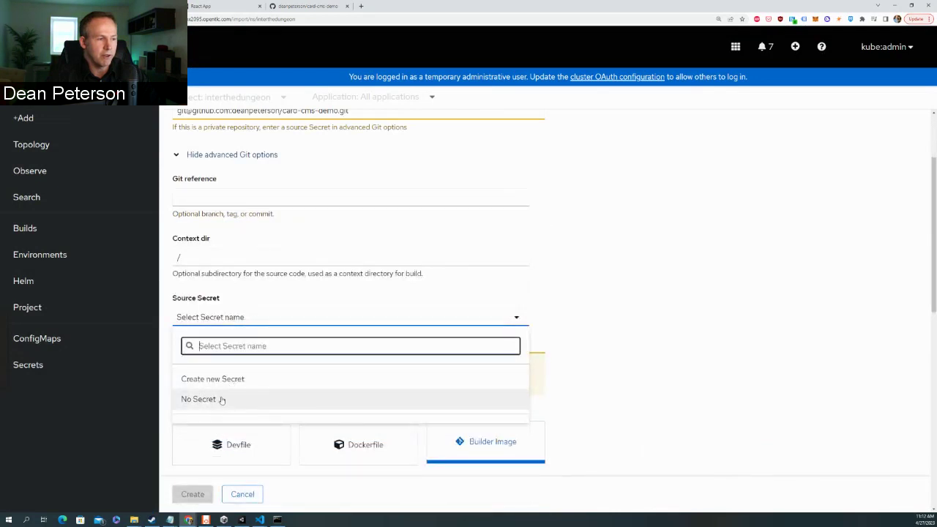
scroll(271, 378, up, 2)
scroll(297, 307, down, 4)
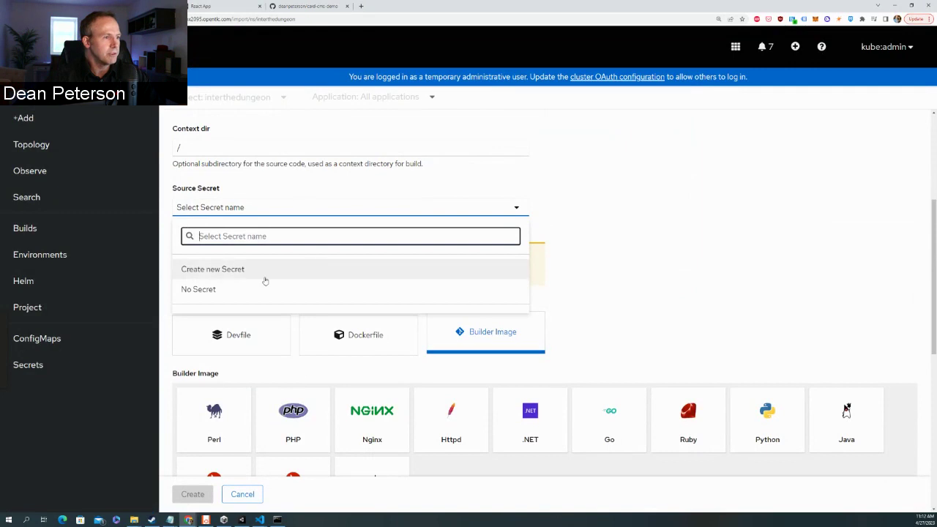
scroll(286, 298, down, 1)
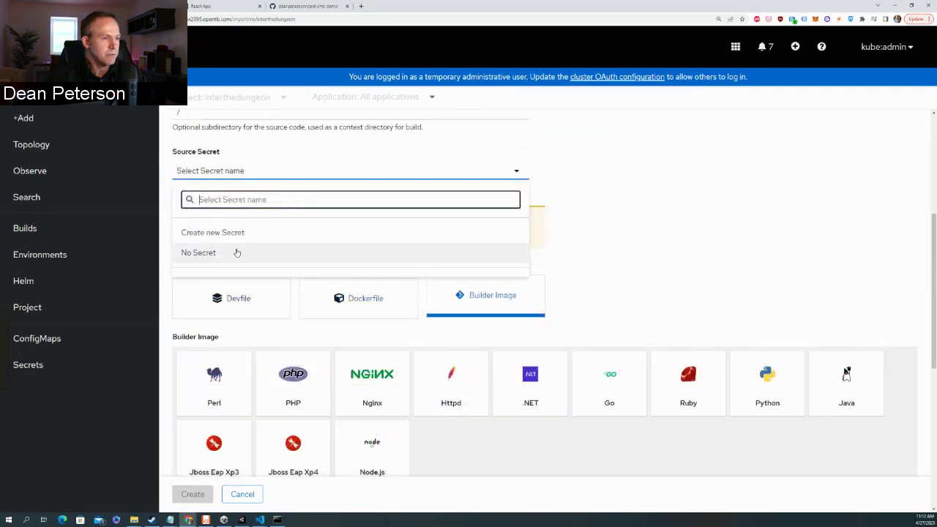
click(565, 180)
click(257, 170)
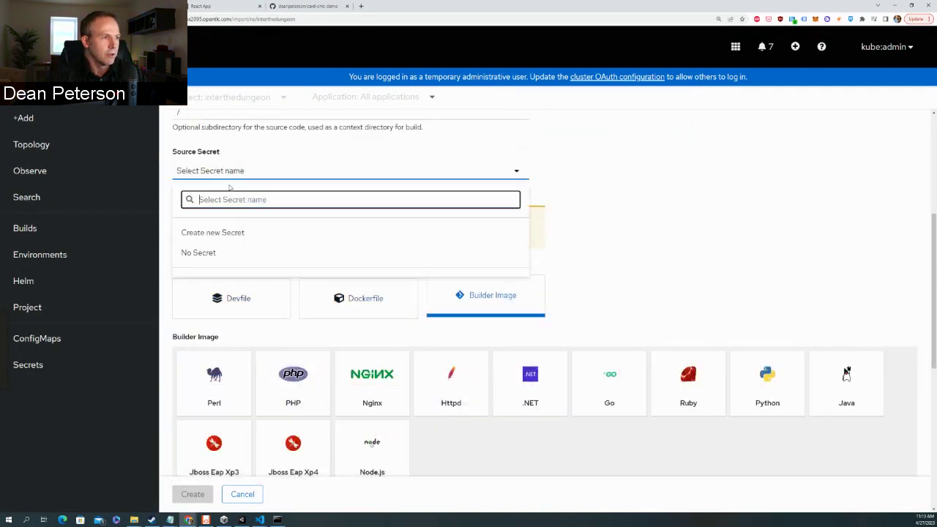
scroll(303, 251, up, 3)
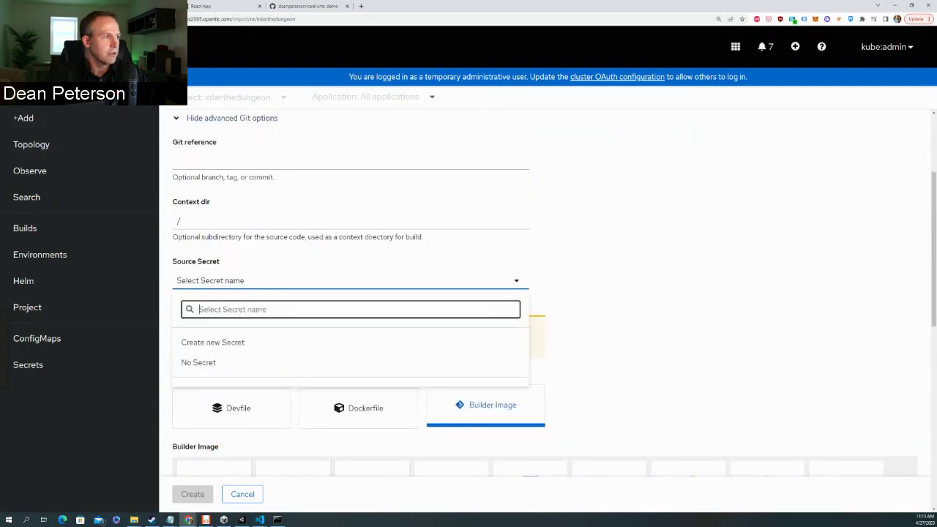
Switch to Administrator and open Workloads > Secrets for the interthedungeon project
click(50, 110)
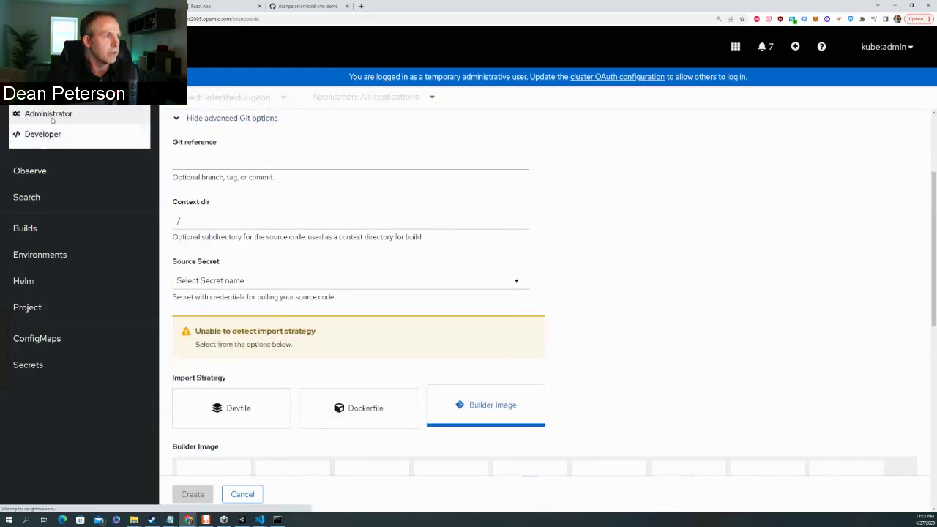
click(48, 114)
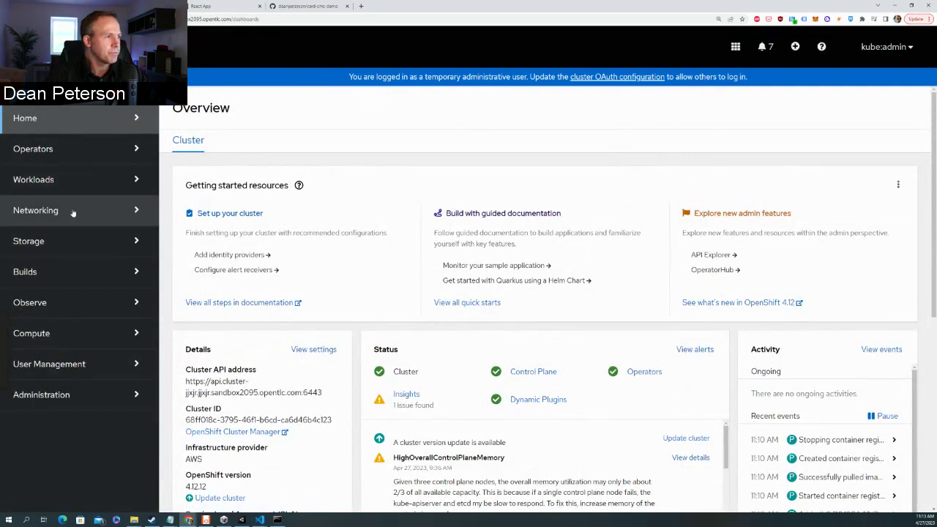
click(71, 152)
click(77, 236)
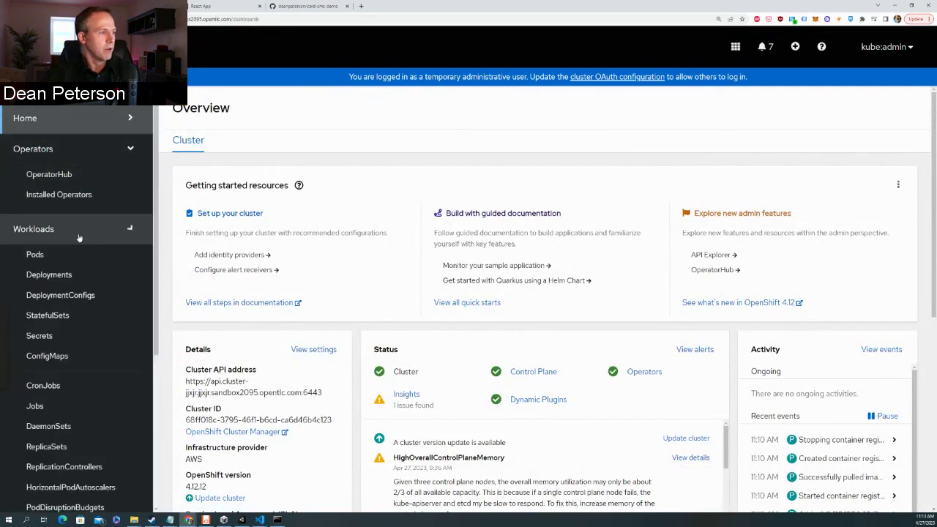
click(79, 335)
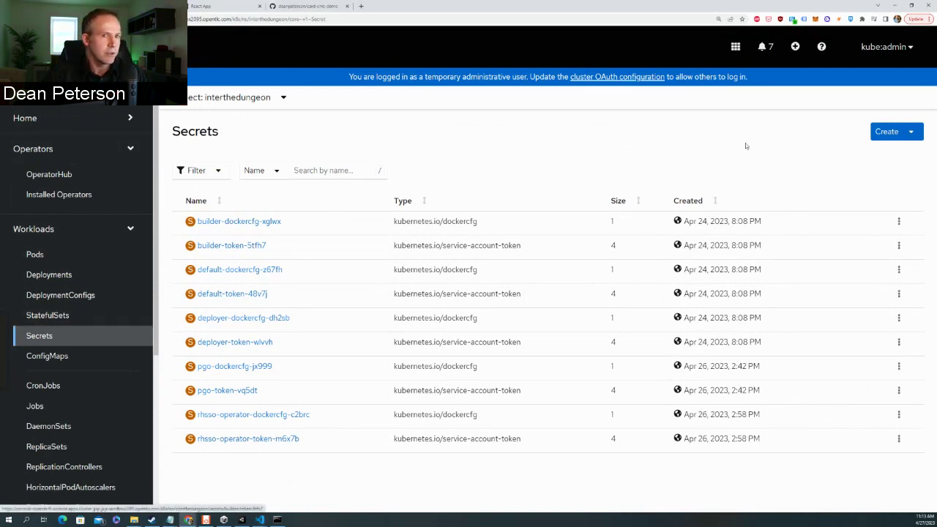
Create an SSH-key source secret named 'github', then return to the Developer perspective
click(891, 132)
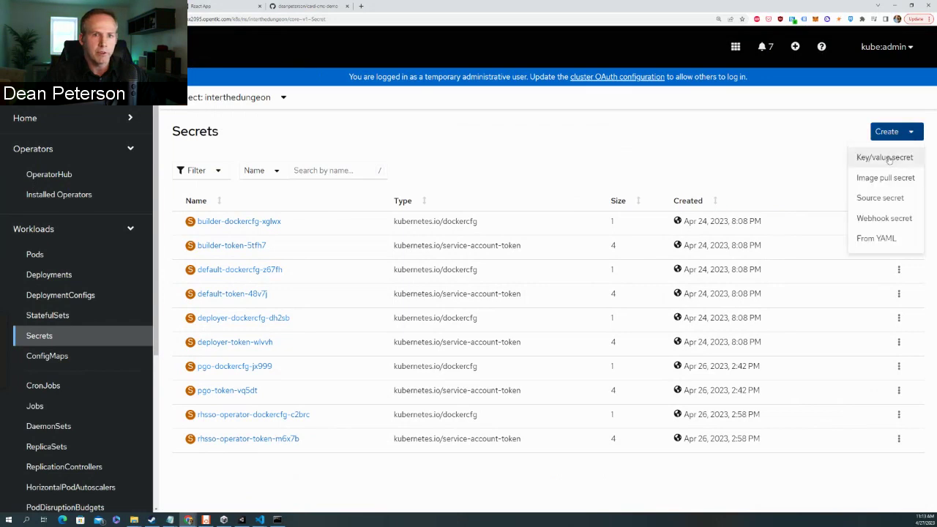
click(886, 199)
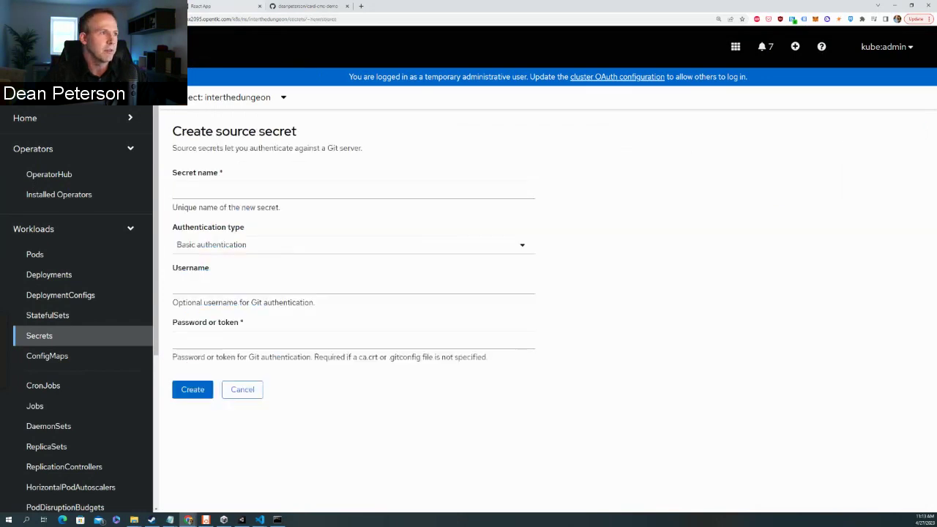
key(alt+Tab)
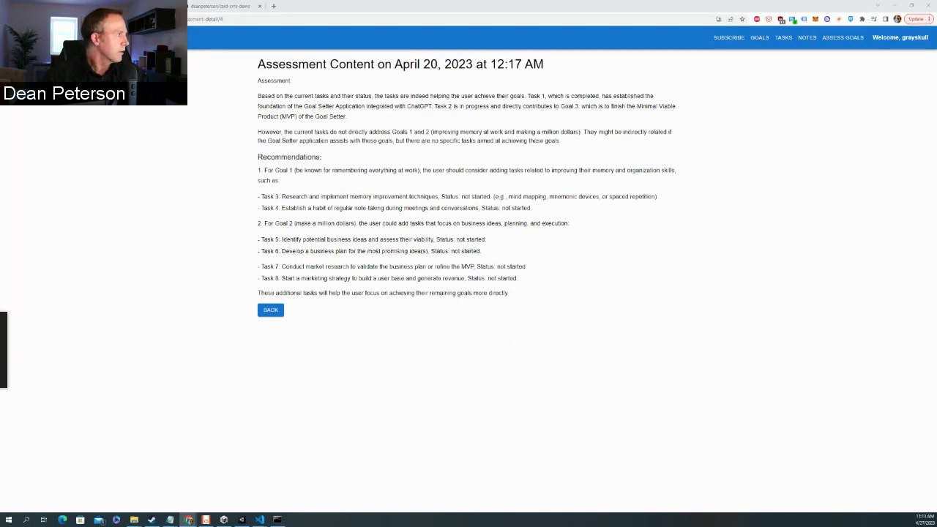
key(alt+Tab)
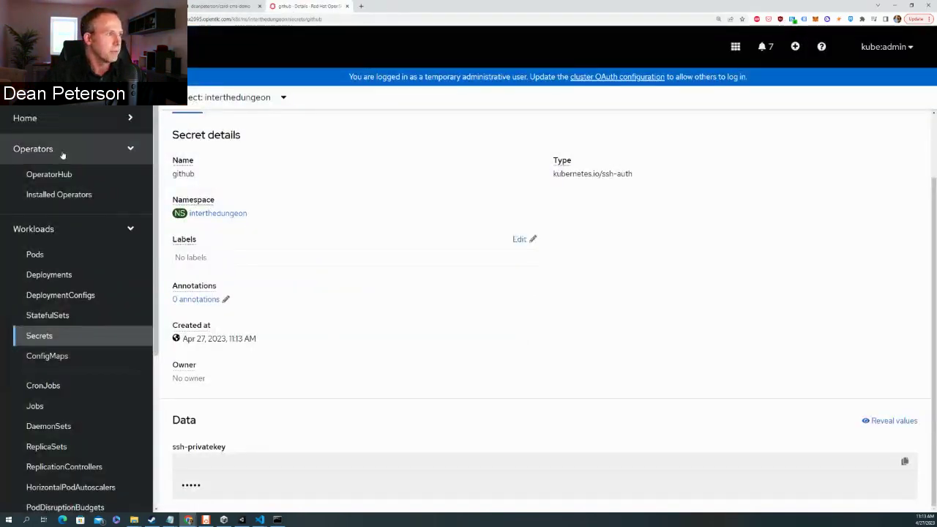
click(66, 101)
click(63, 132)
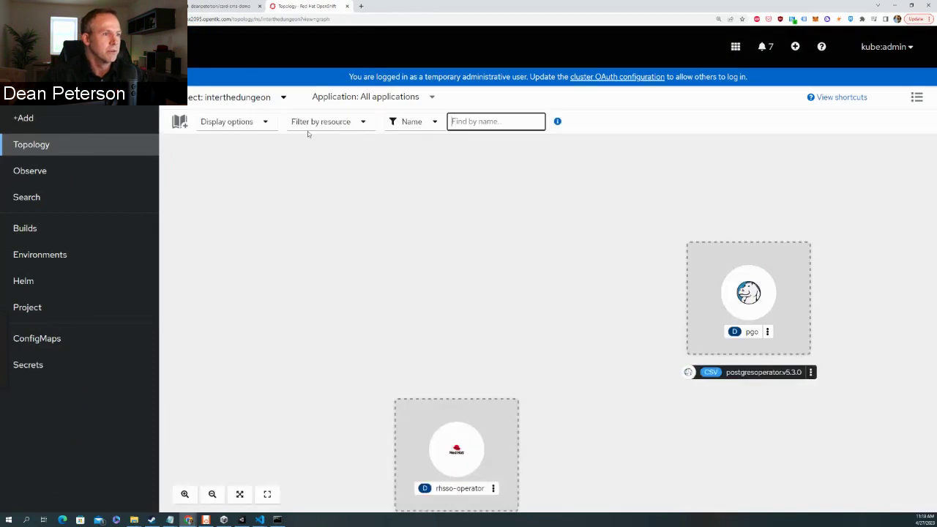
Start an Import from Git and paste the card-cms-demo repository's SSH clone URL
click(39, 123)
scroll(432, 220, down, 3)
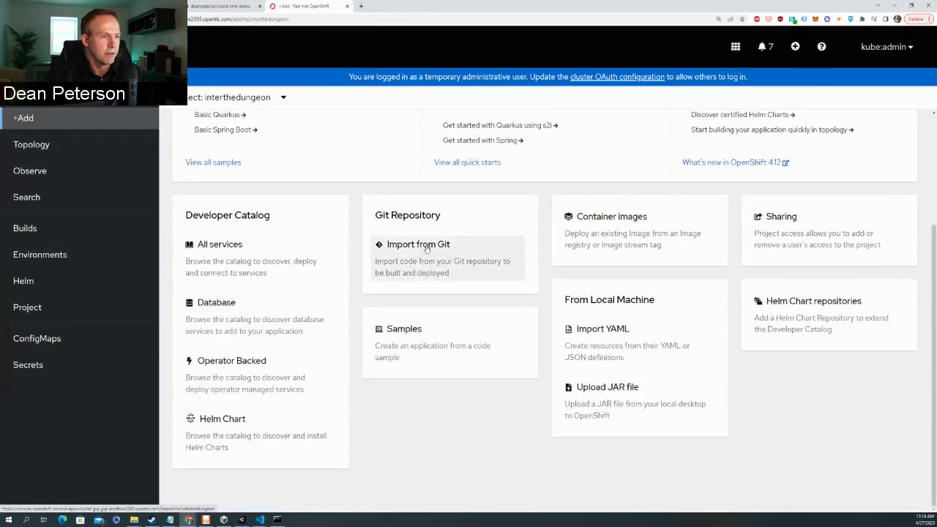
click(427, 246)
click(263, 220)
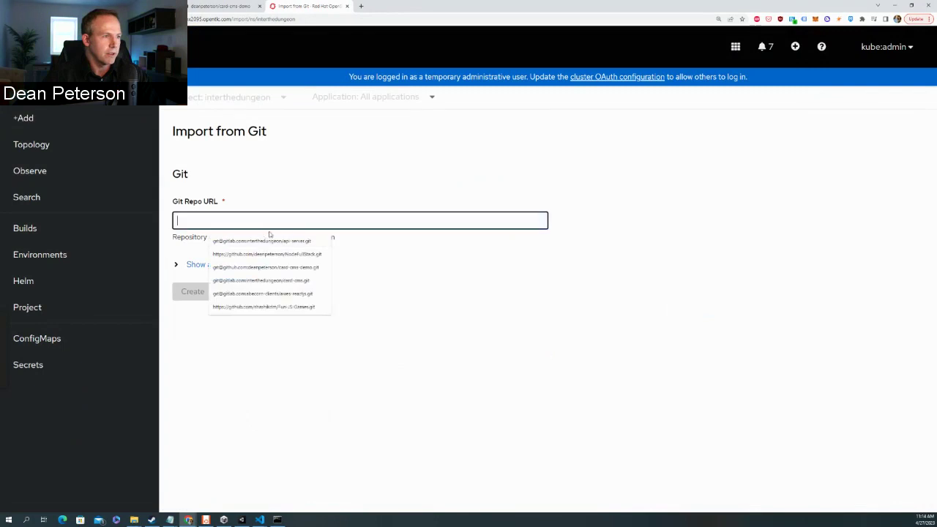
click(213, 8)
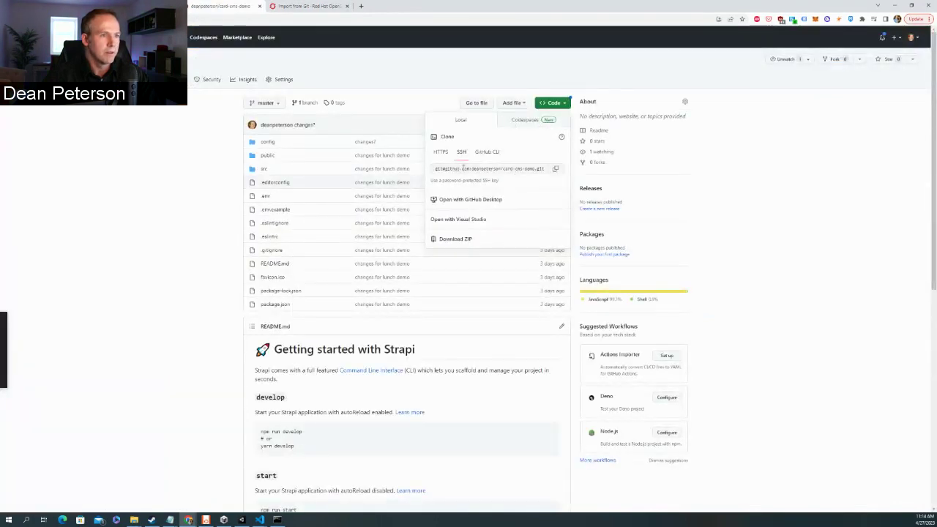
click(556, 168)
click(300, 6)
click(294, 218)
key(ctrl+v)
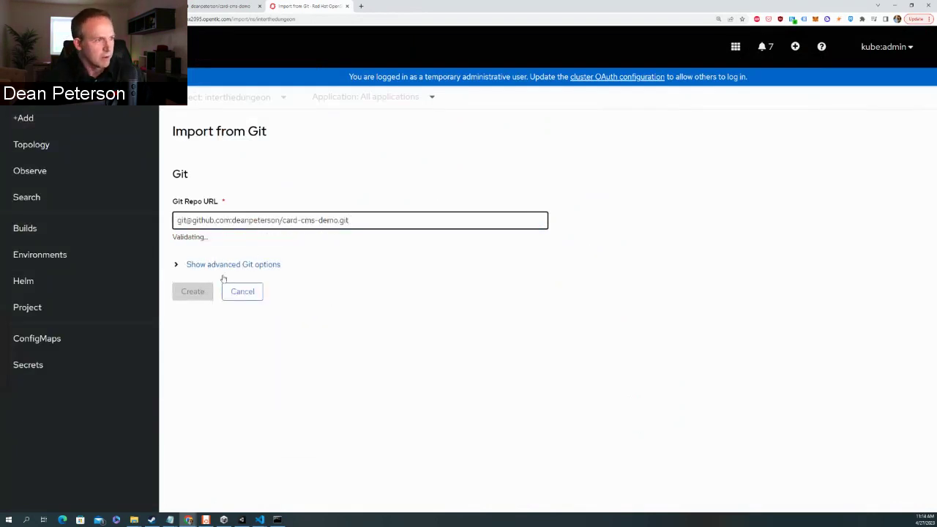
Set the Source Secret under the advanced Git options to github
click(202, 265)
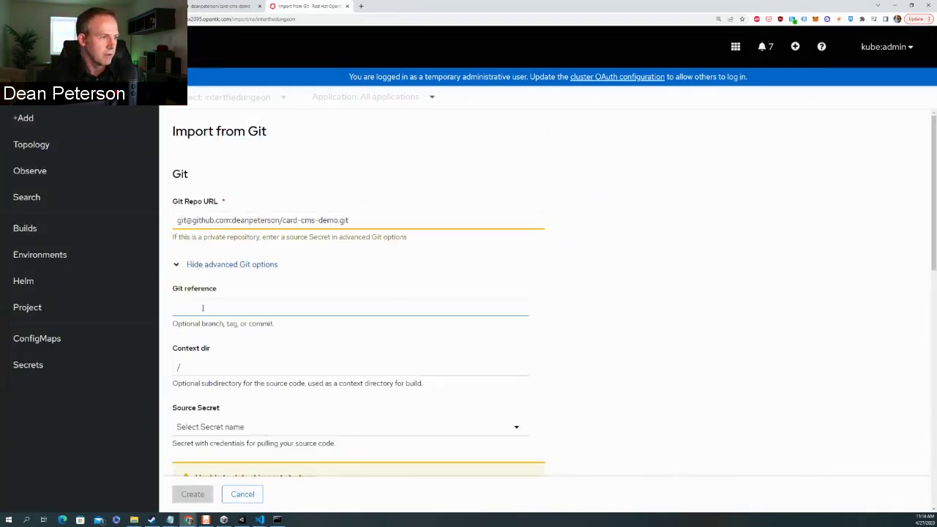
click(183, 427)
scroll(205, 439, down, 3)
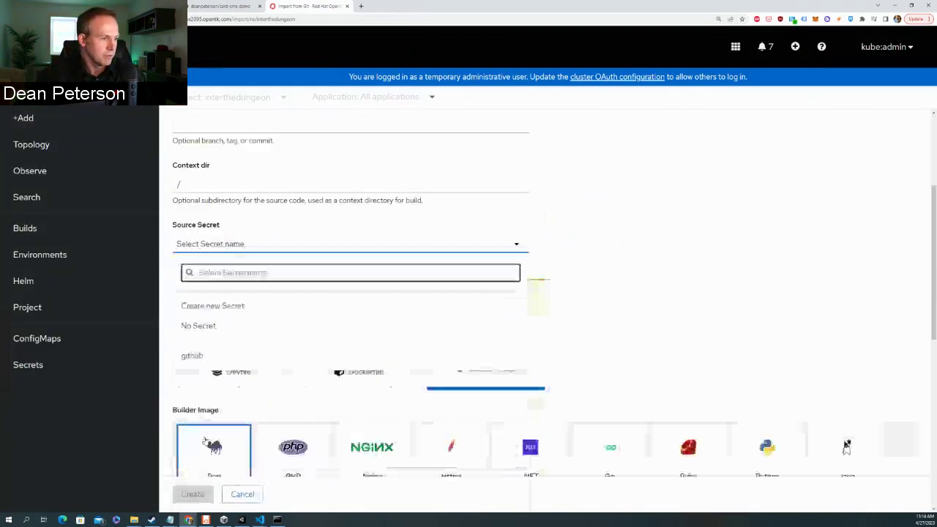
click(192, 356)
scroll(395, 271, up, 3)
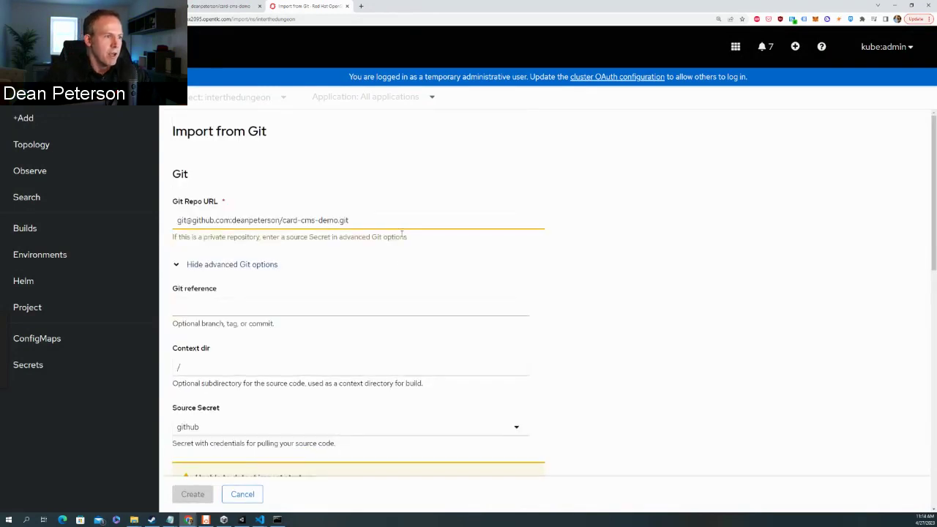
scroll(400, 242, down, 3)
scroll(402, 256, down, 3)
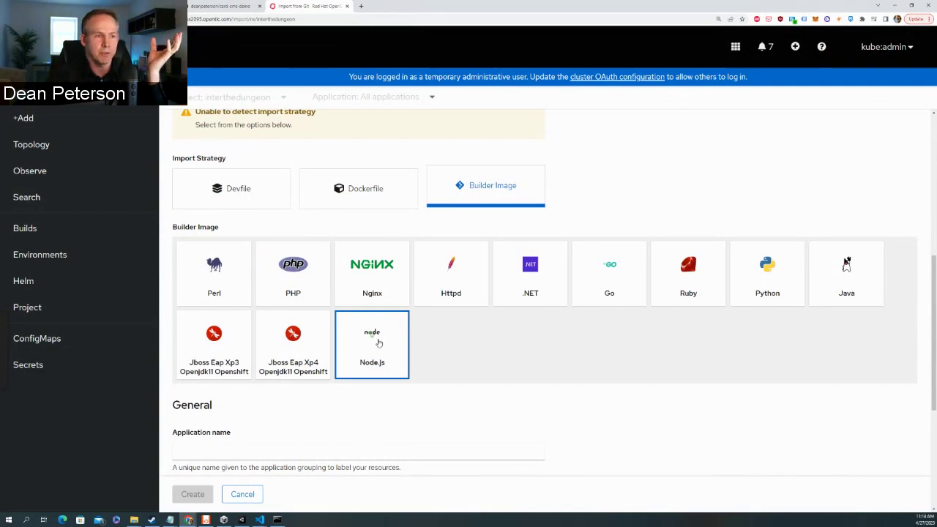
Choose the Node.js builder image, keeping the Builder Image import strategy
click(378, 343)
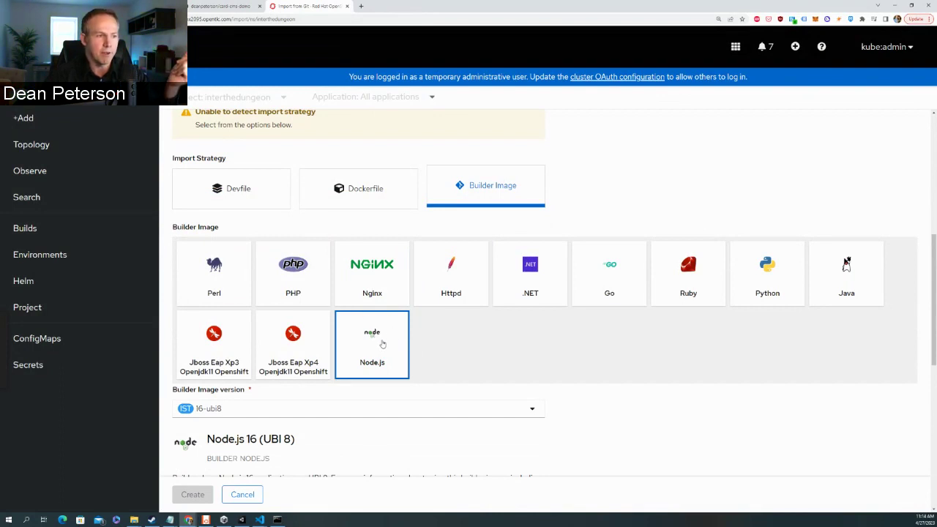
click(287, 192)
click(460, 249)
scroll(307, 367, down, 4)
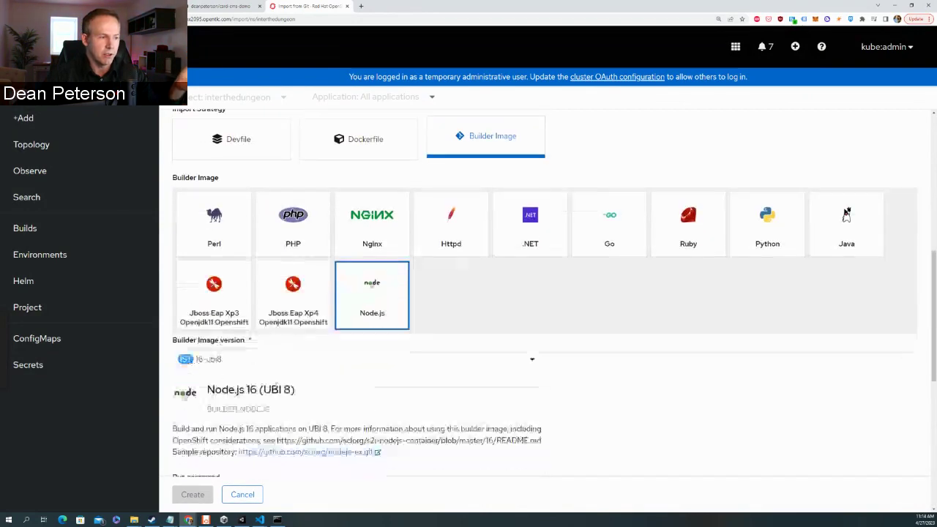
scroll(219, 381, down, 1)
Name both the application and the component strapi
click(208, 365)
text(strapi)
click(648, 370)
scroll(611, 377, down, 2)
click(197, 315)
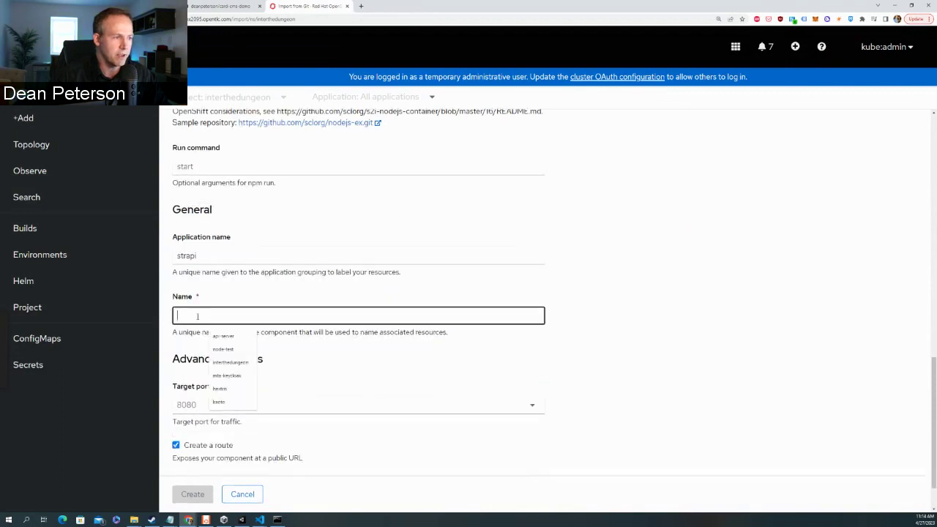
click(290, 300)
click(238, 407)
click(185, 313)
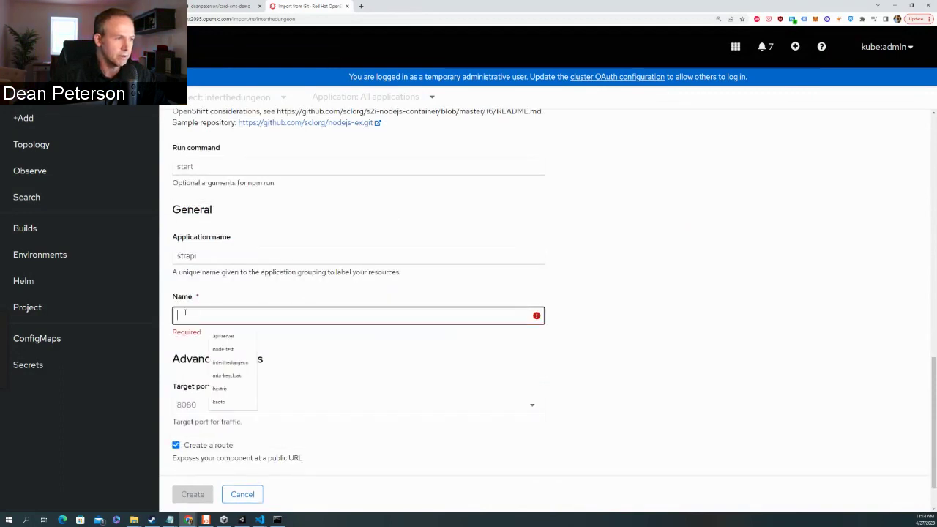
text(strapi)
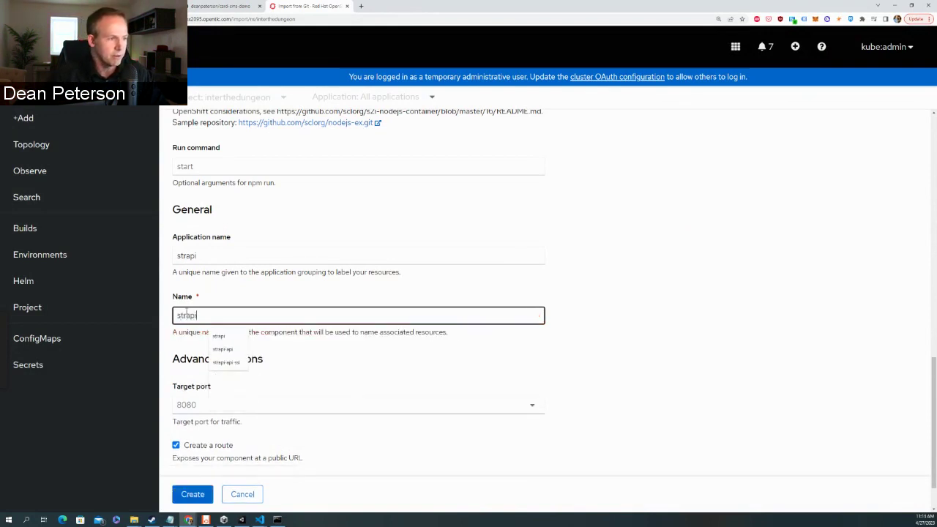
Set the target port to 1337 and review the rest of the form
click(219, 406)
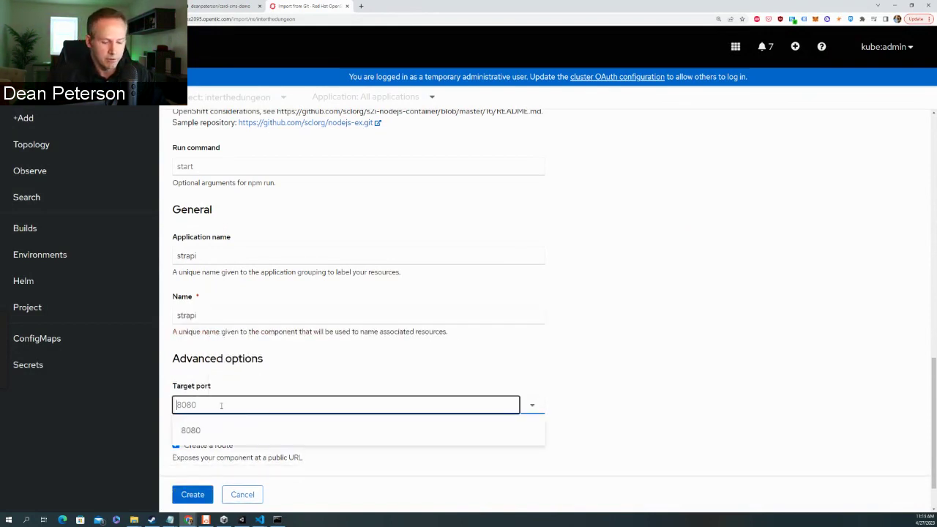
text(1337)
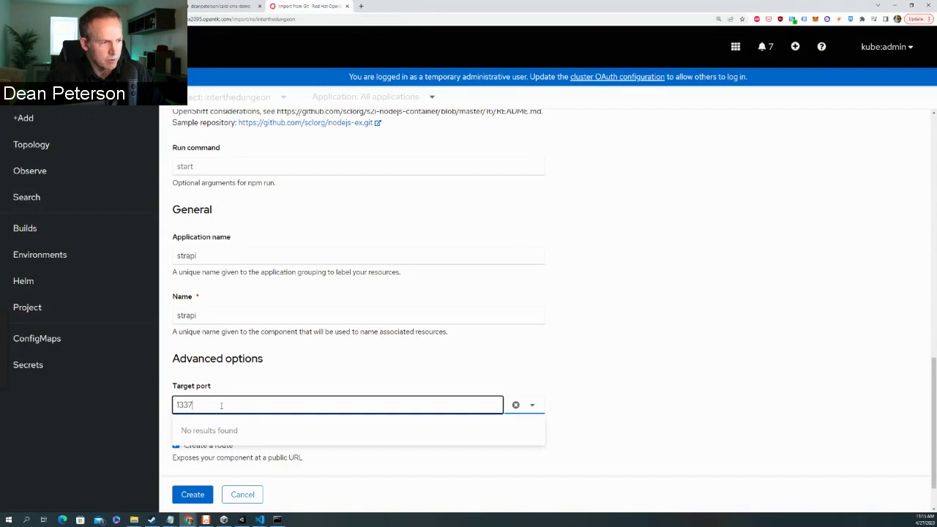
click(621, 327)
scroll(642, 335, down, 1)
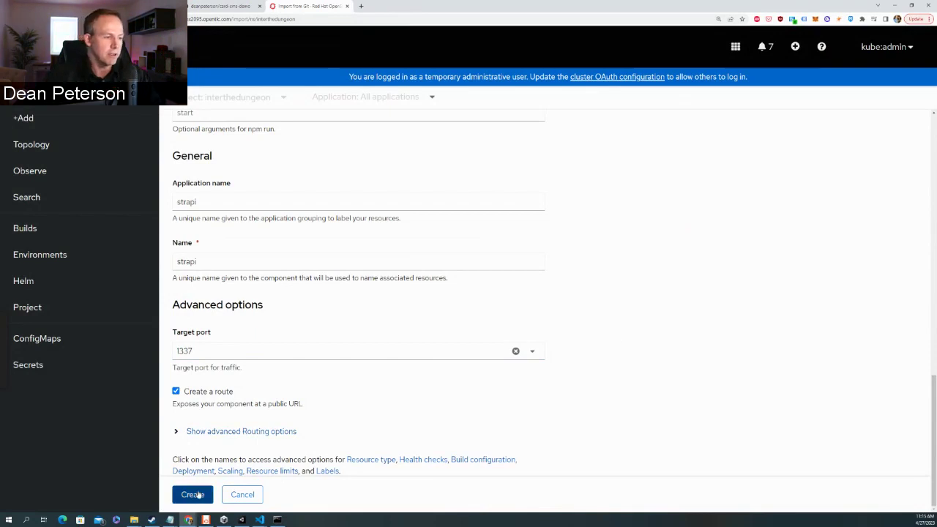
scroll(258, 384, up, 6)
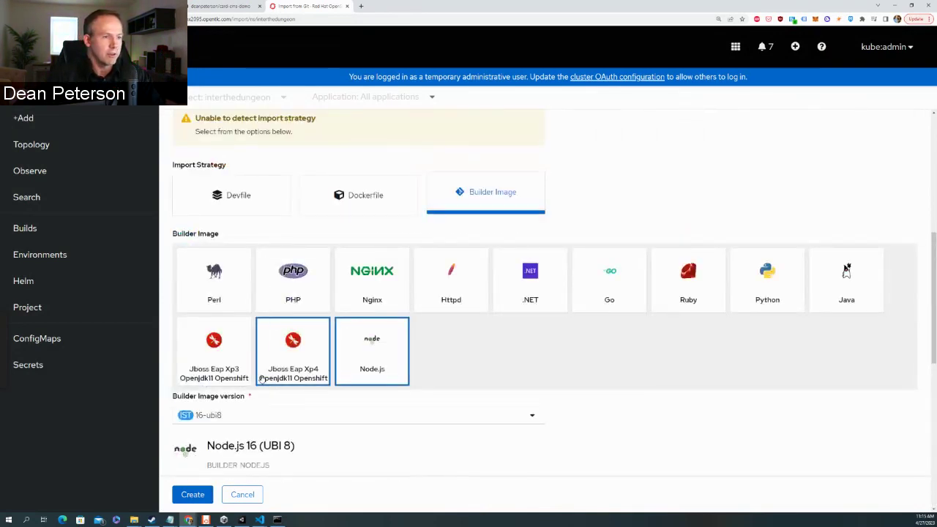
scroll(262, 378, up, 5)
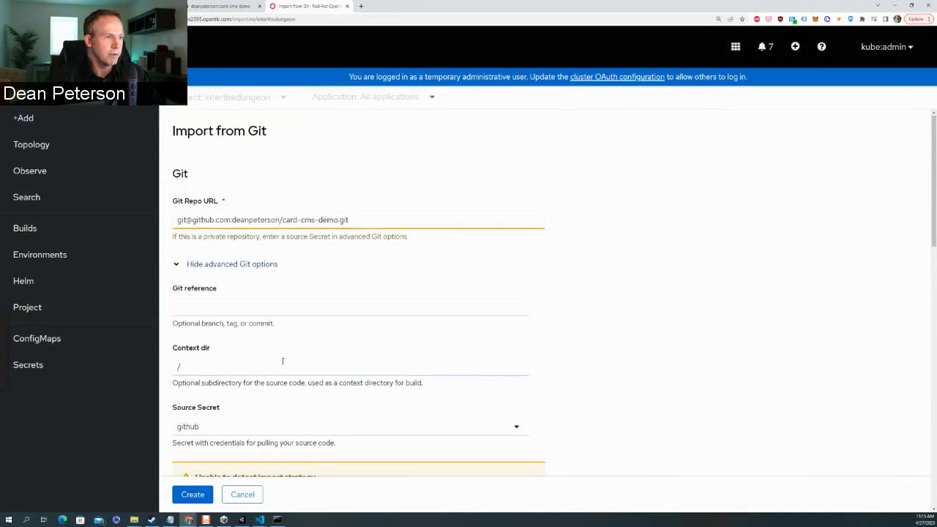
scroll(284, 362, down, 10)
Create the strapi application and follow the strapi-1 build's log
click(194, 496)
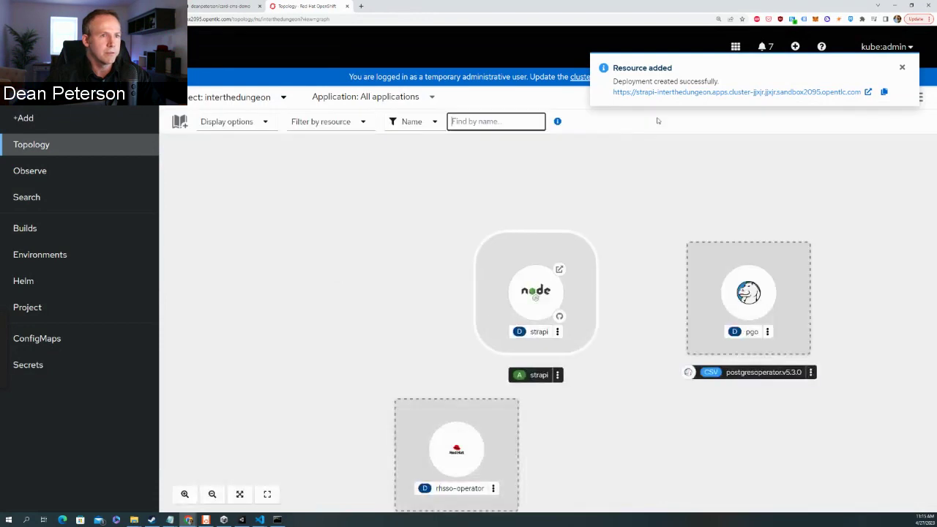
click(29, 228)
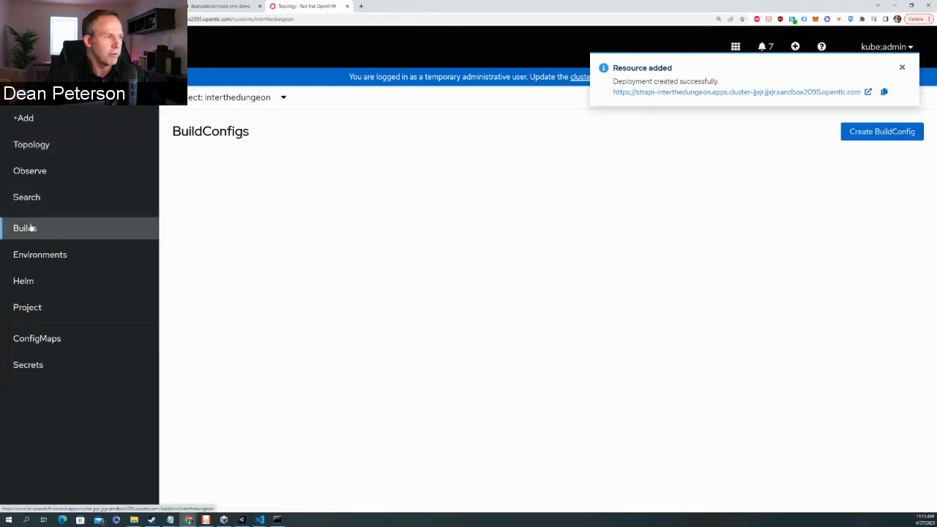
click(212, 222)
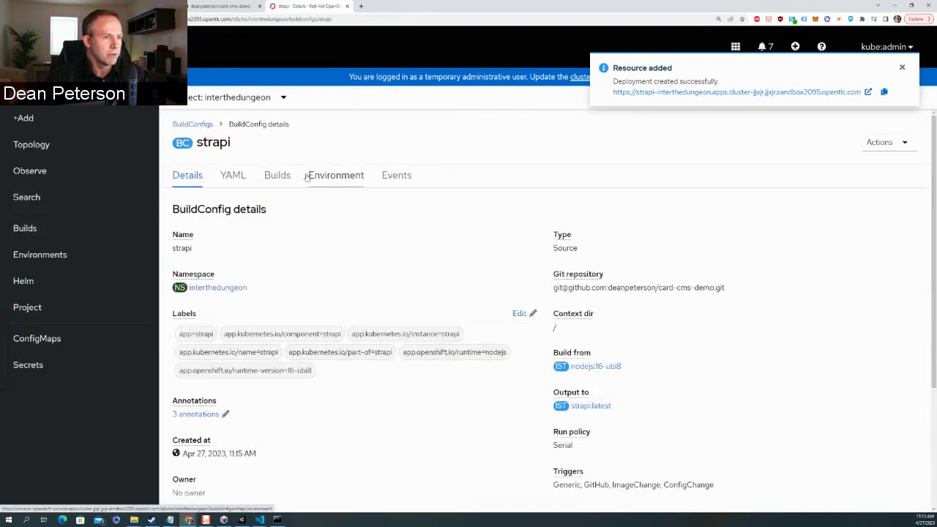
click(277, 175)
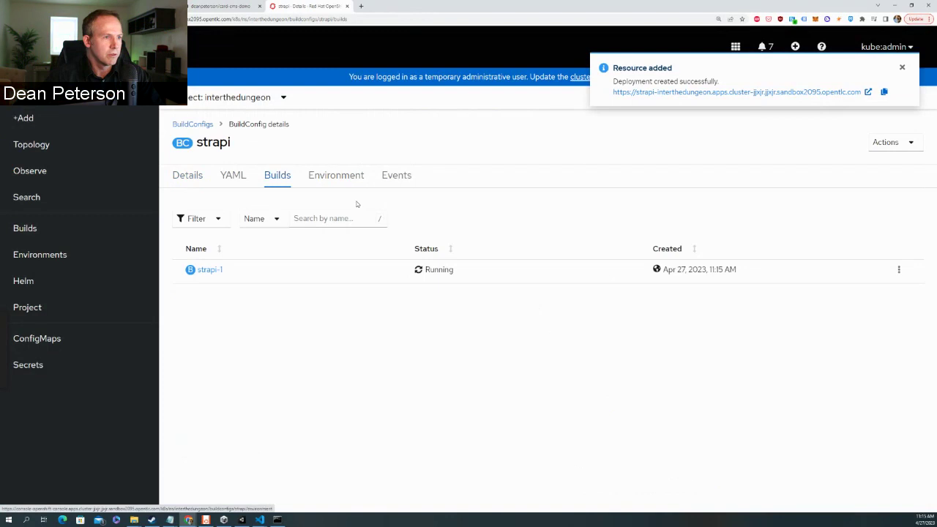
click(209, 271)
click(401, 181)
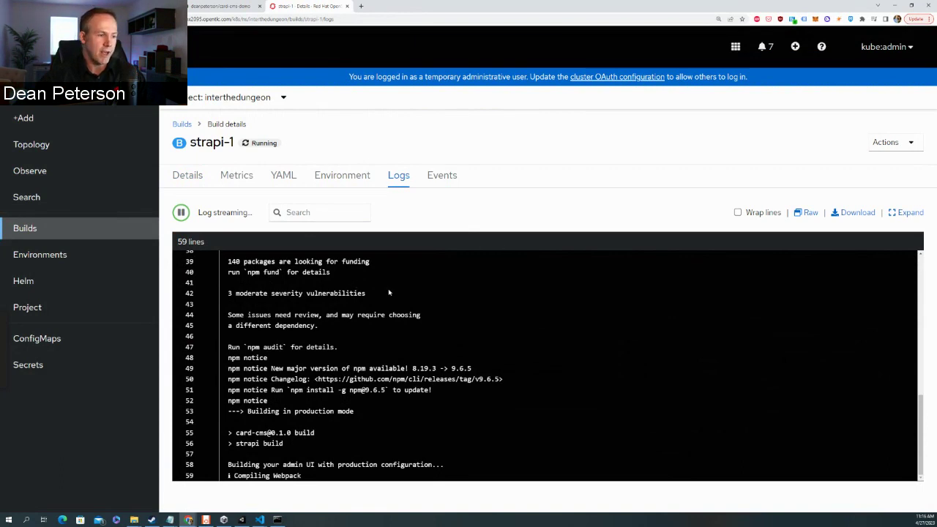
Reopen the strapi-1 build from the strapi build config and keep following its log
click(43, 236)
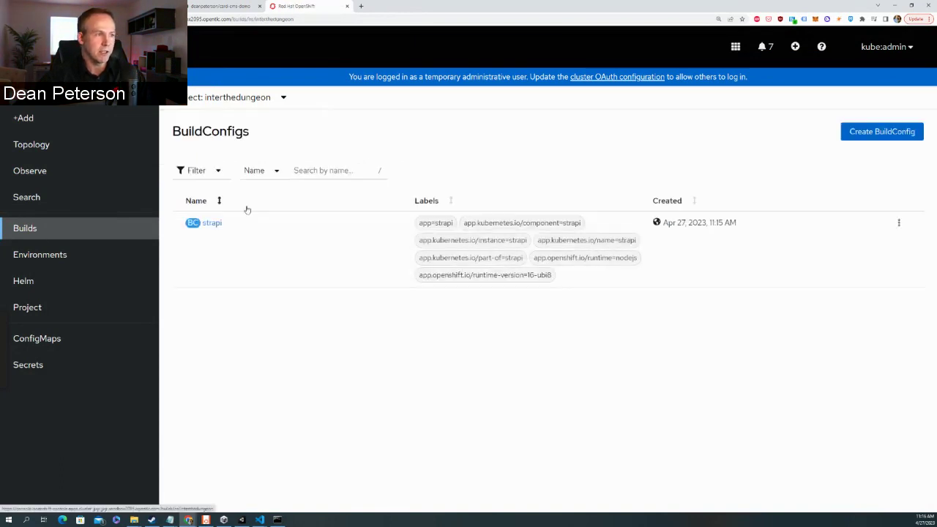
click(211, 223)
click(275, 176)
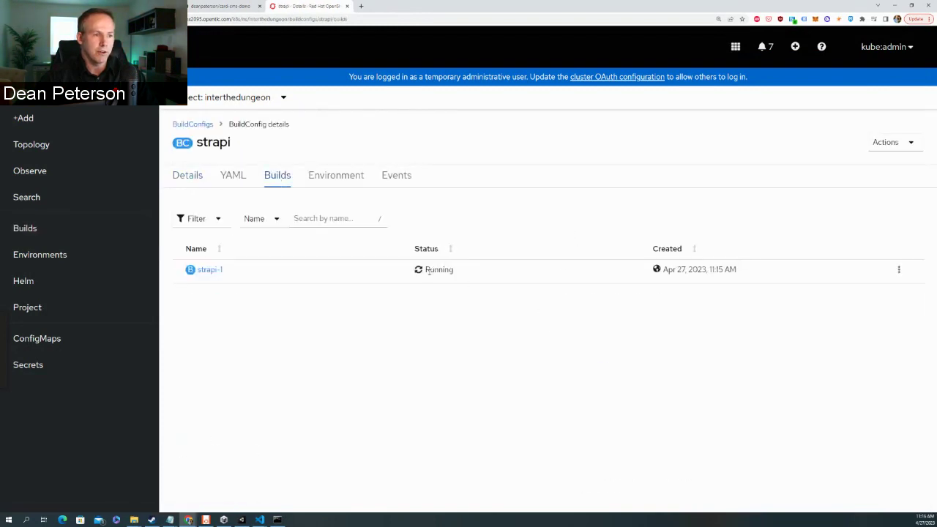
click(208, 269)
click(398, 176)
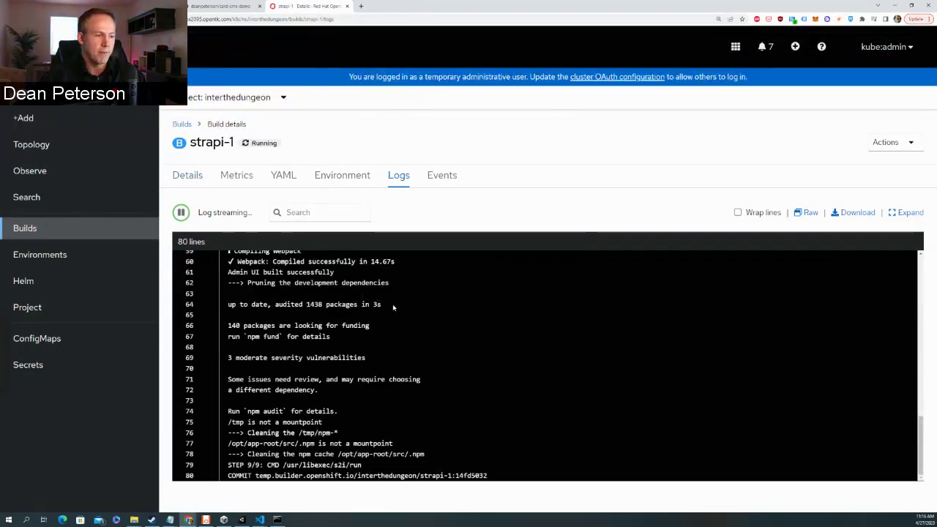
scroll(394, 308, up, 5)
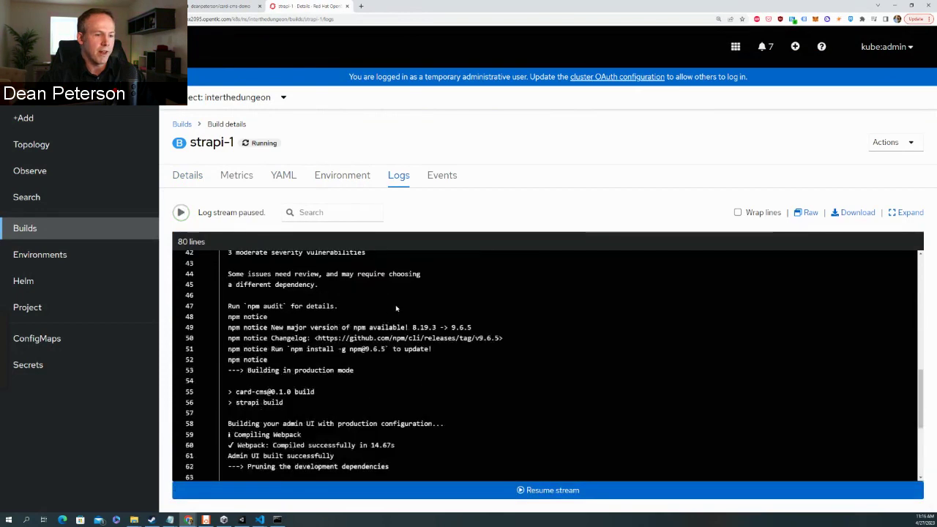
scroll(396, 309, down, 5)
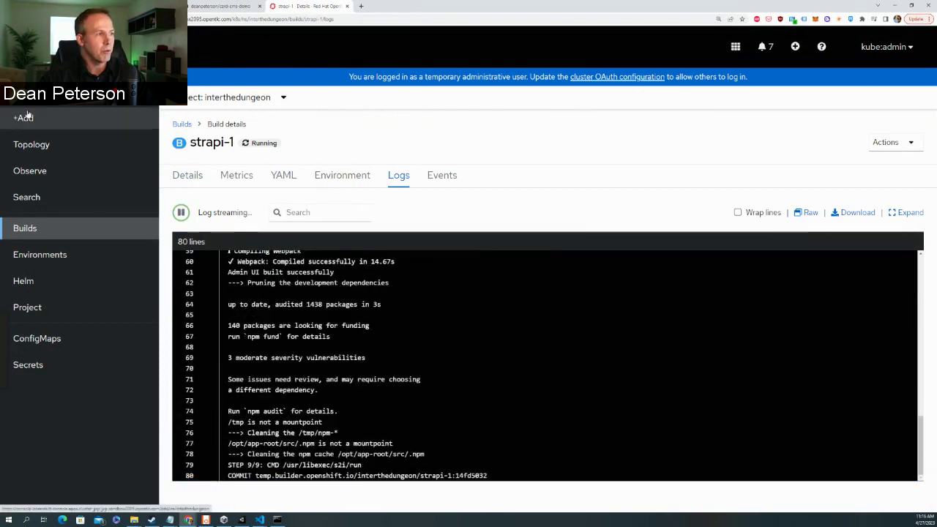
Switch to the Administrator perspective and list the Installed Operators in interthedungeon
click(74, 97)
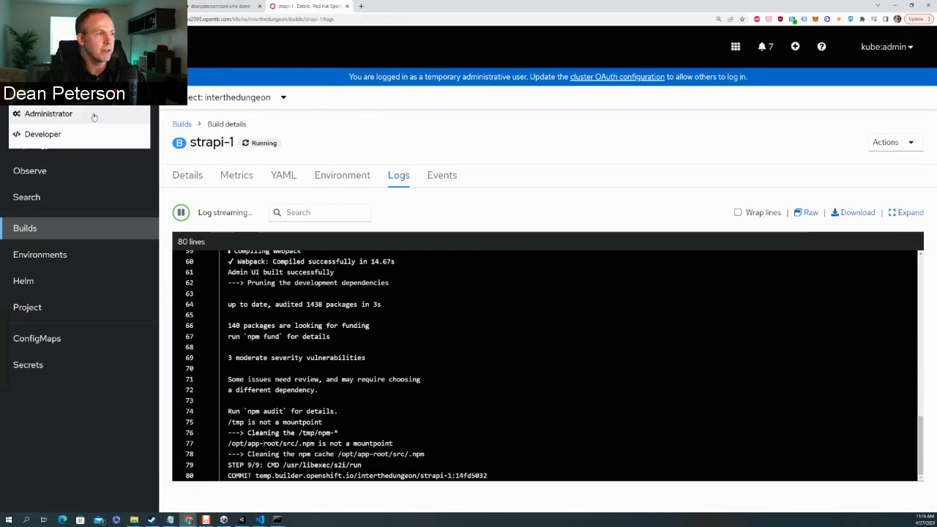
click(62, 116)
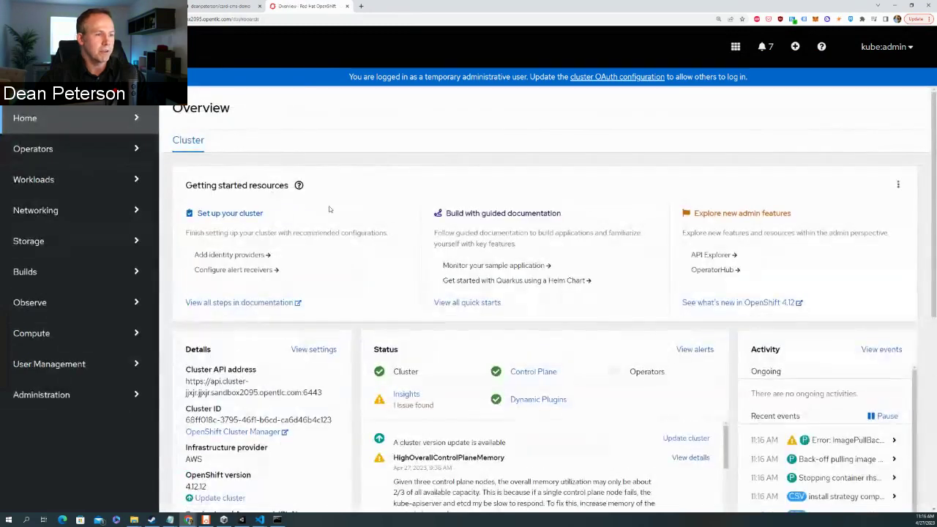
click(105, 181)
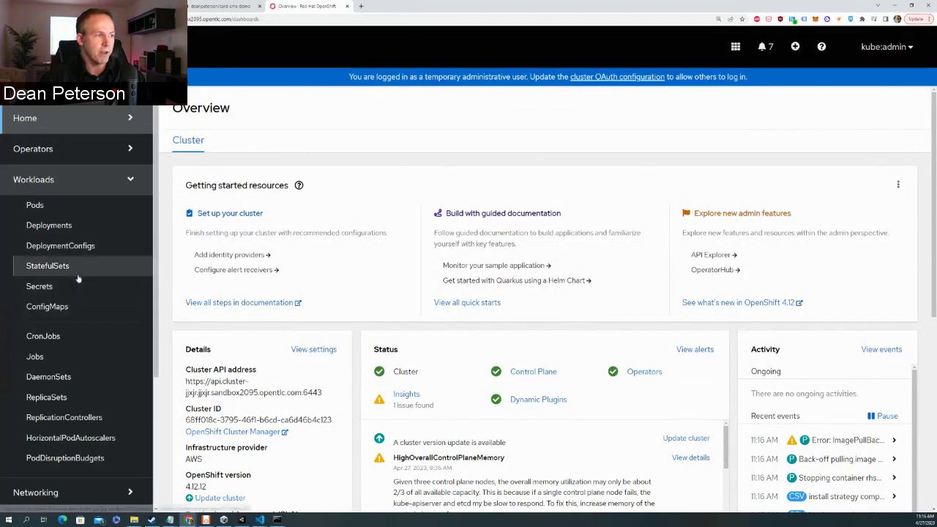
scroll(80, 282, down, 3)
scroll(85, 290, up, 3)
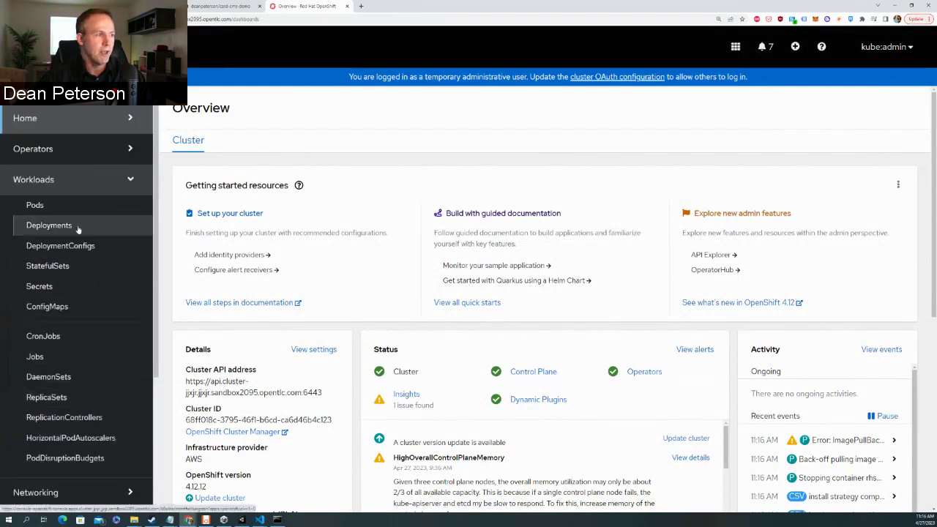
click(65, 150)
click(64, 194)
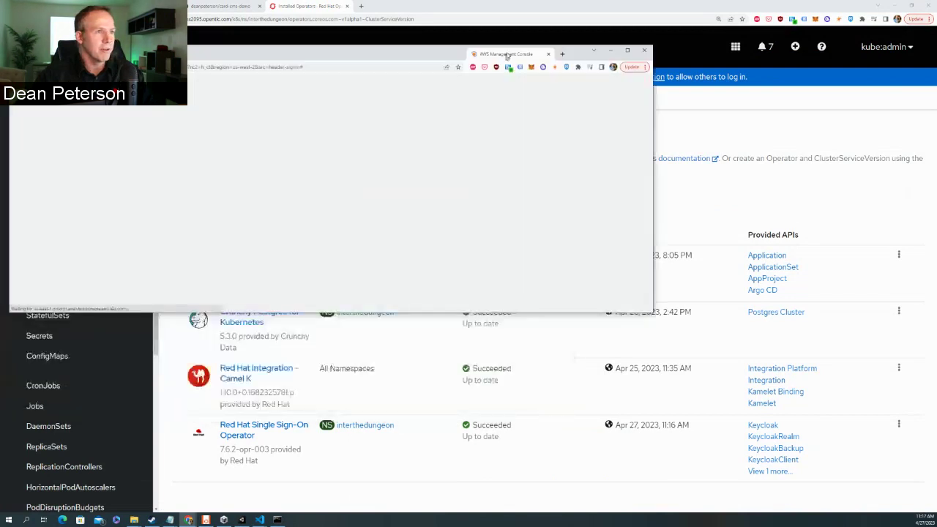
Open S3 in the AWS console and select the strapi-lunch-demo-backup bucket
drag(502, 51, 399, 6)
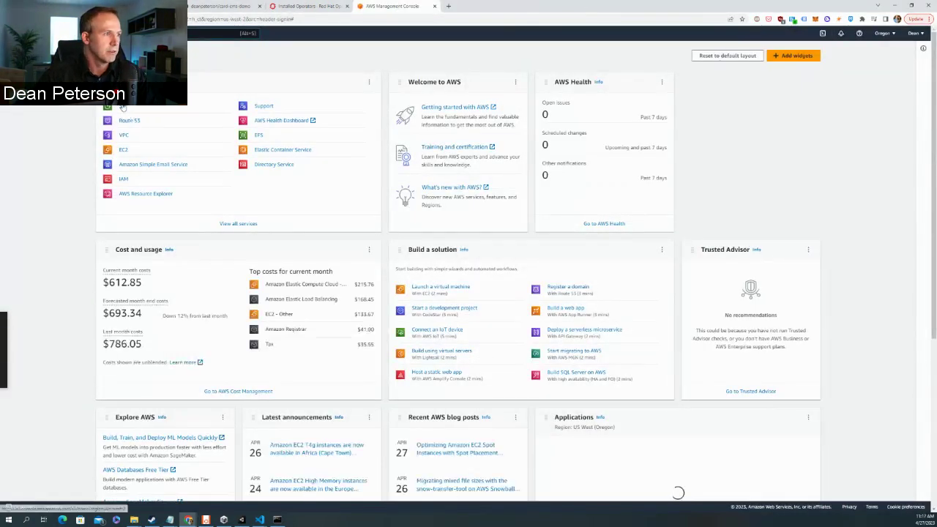
click(123, 106)
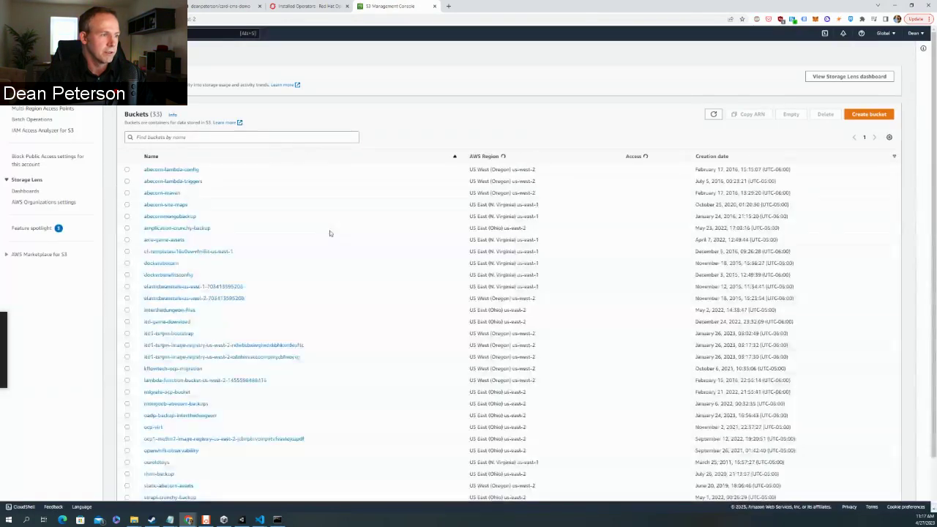
scroll(329, 232, down, 1)
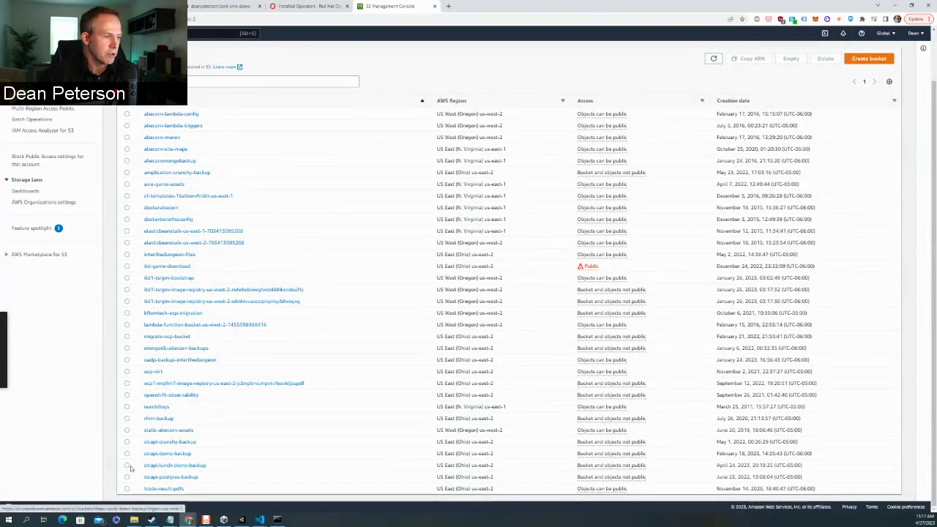
click(208, 465)
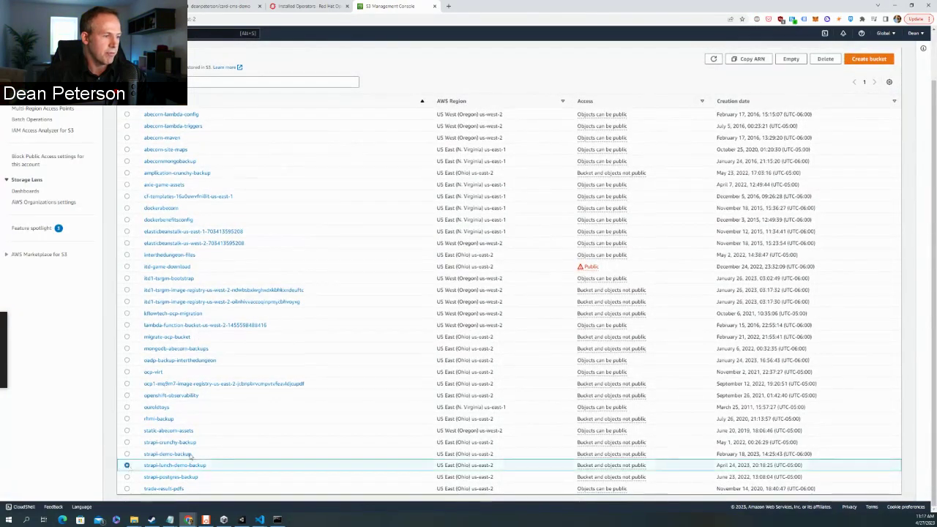
scroll(318, 358, up, 1)
Empty the bucket, confirming with 'permanently delete', and exit the summary
click(791, 114)
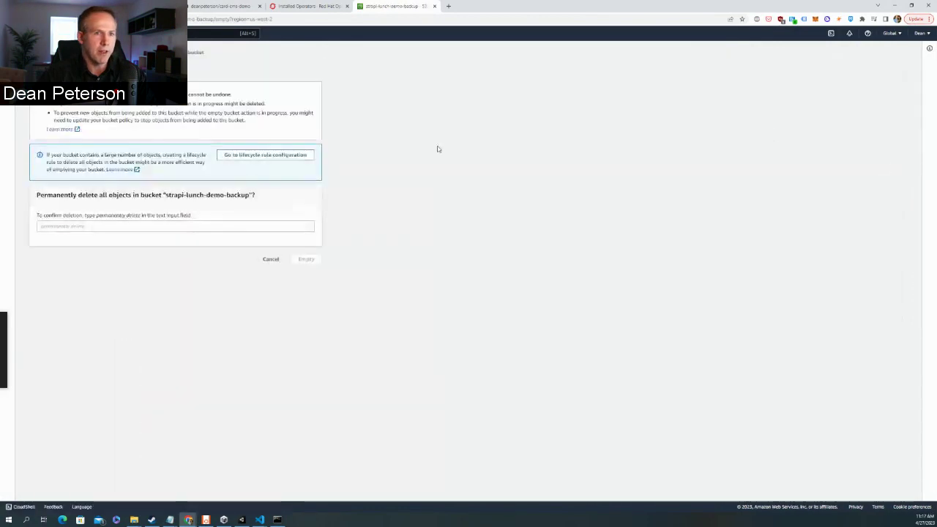
click(108, 230)
text(perm)
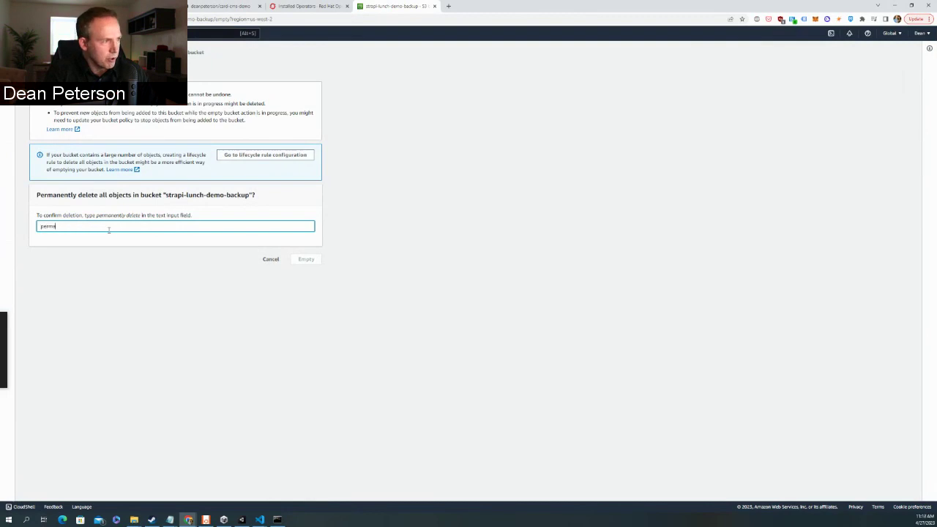
text(anently delete)
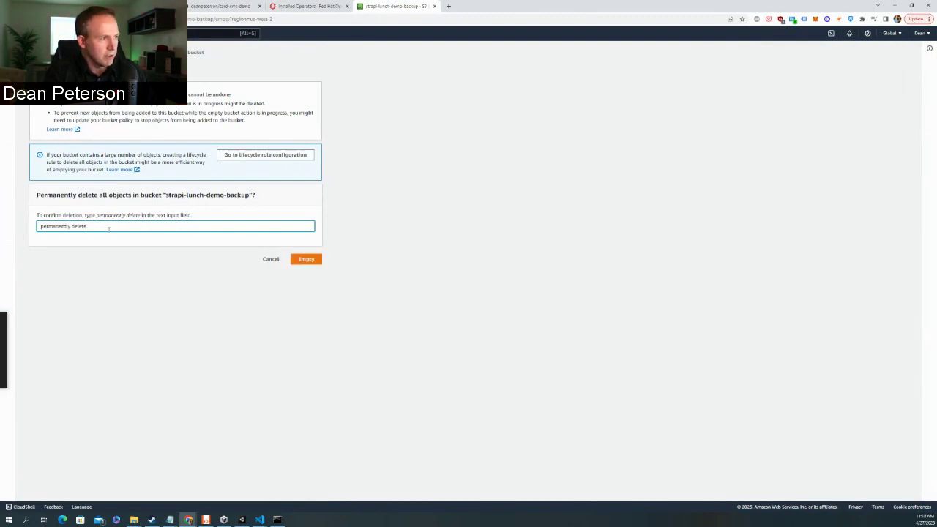
click(316, 262)
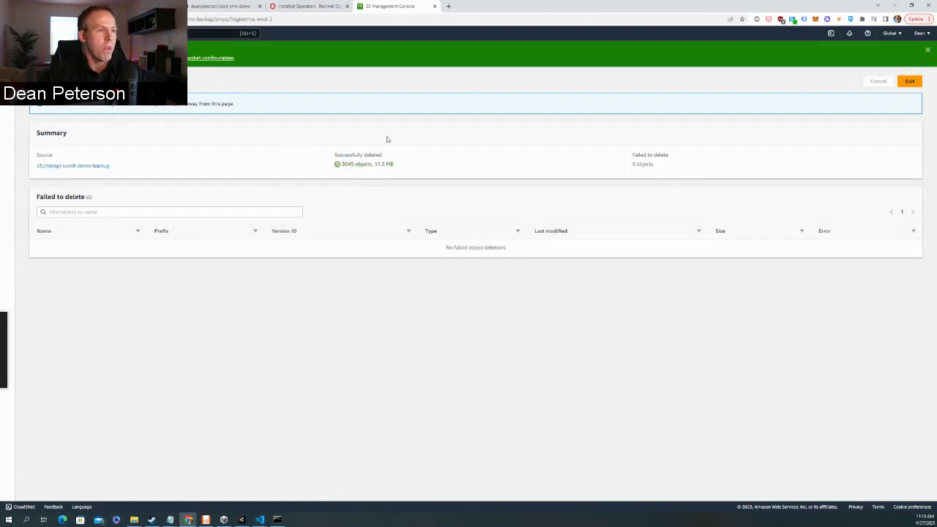
click(909, 81)
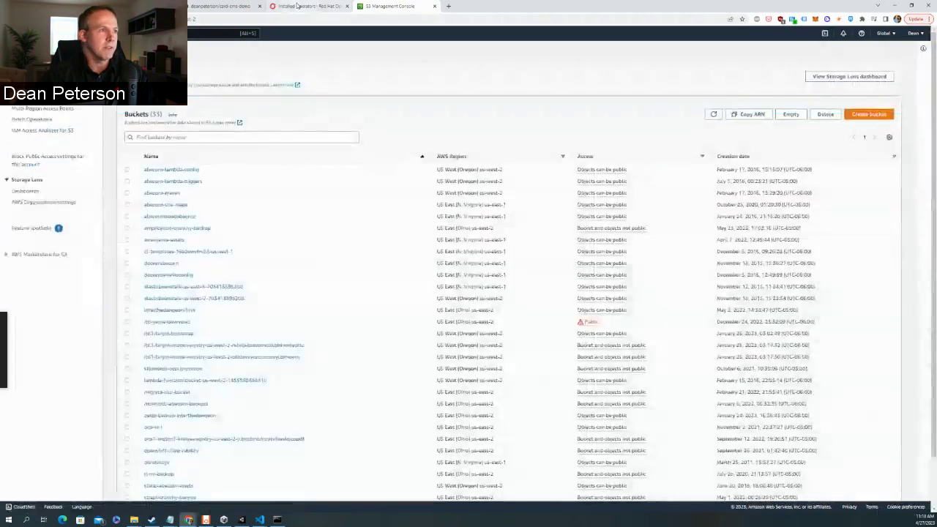
click(308, 6)
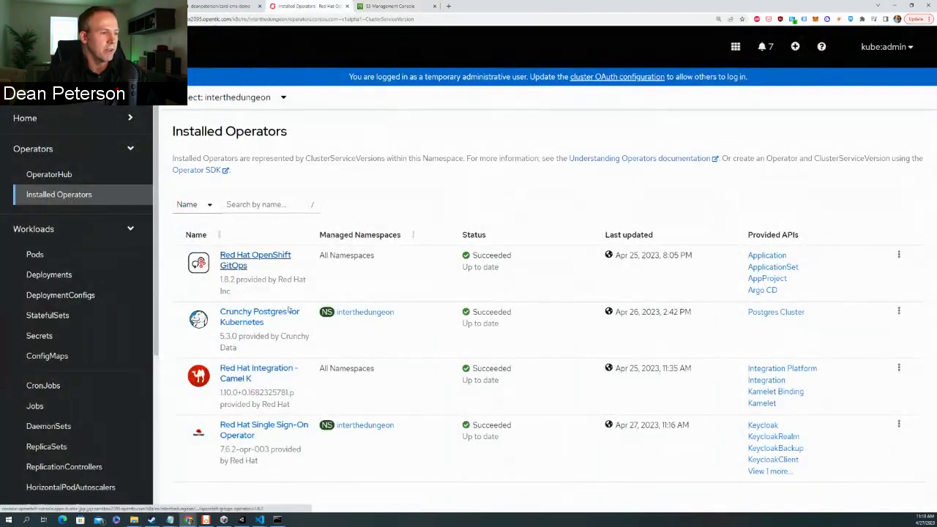
Open Crunchy Postgres for Kubernetes, go to its Postgres Cluster tab and start a new PostgresCluster
click(255, 321)
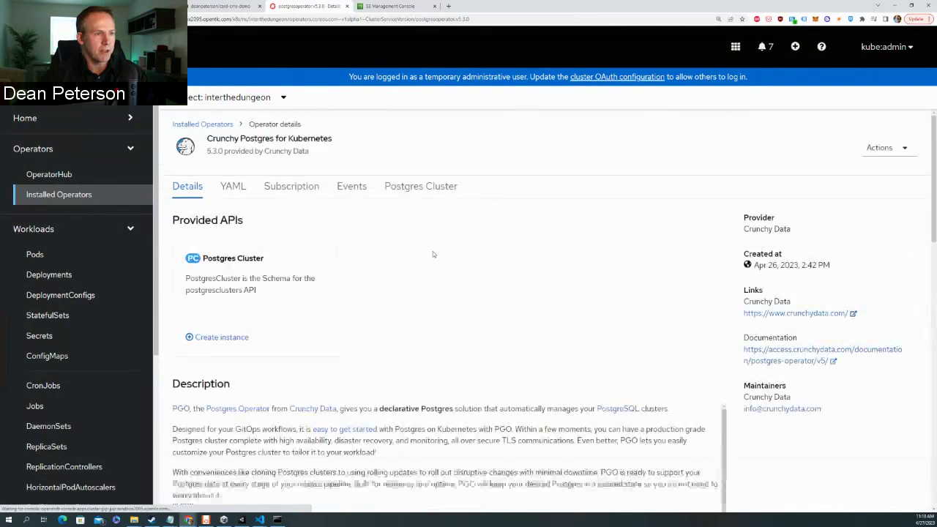
click(423, 189)
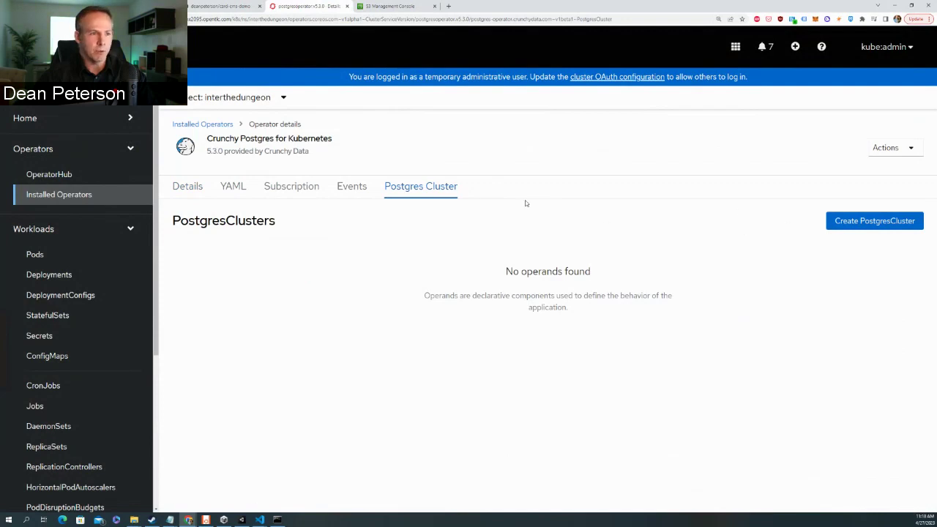
click(867, 225)
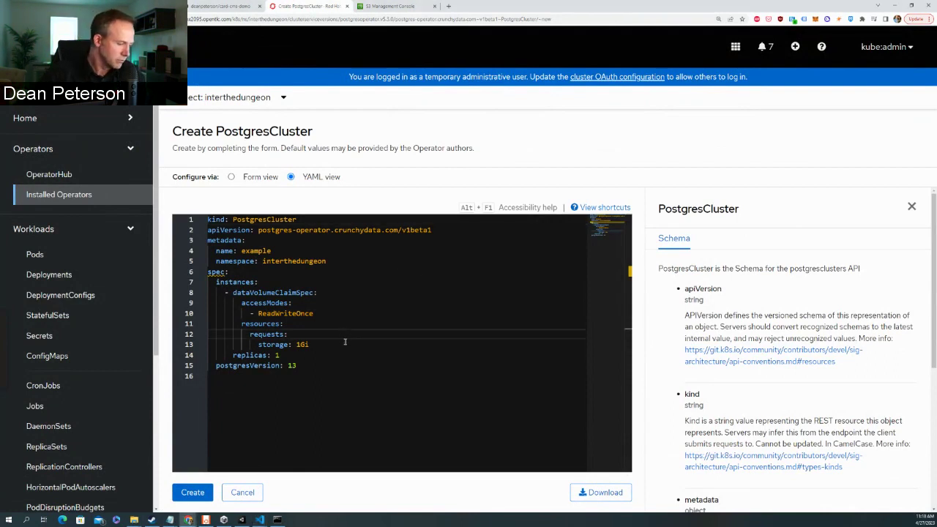
Replace the sample YAML with the prepared strapi-lunch-demo-backup restore configuration and create the cluster
key(ctrl+a)
key(ctrl+v)
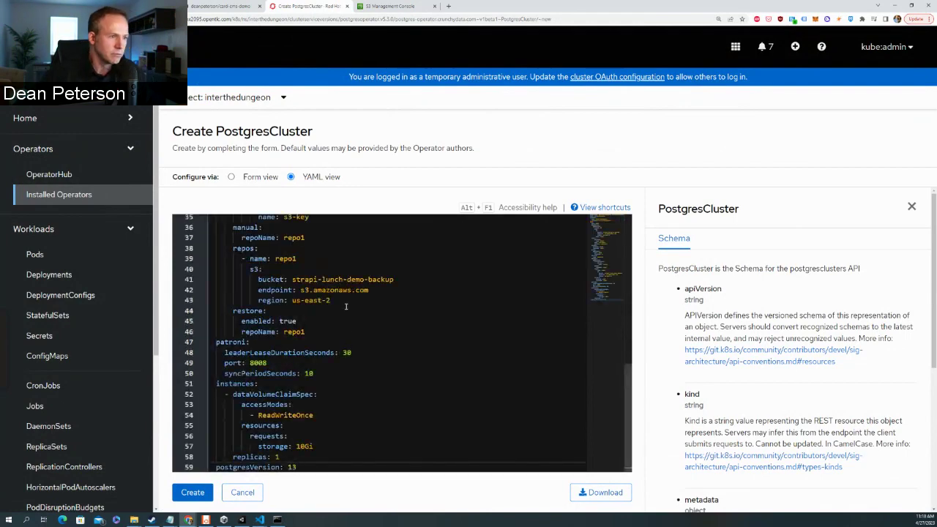
scroll(347, 317, up, 5)
scroll(347, 316, up, 4)
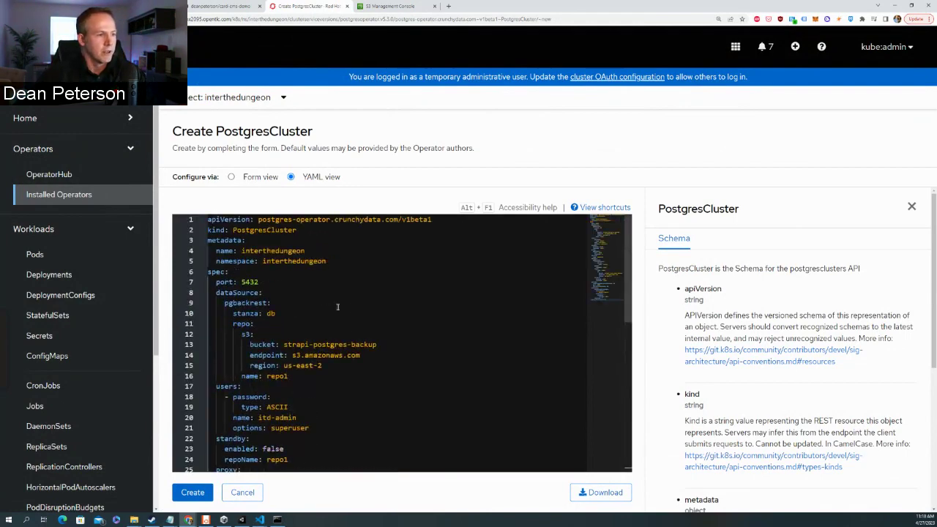
scroll(315, 293, down, 4)
scroll(316, 293, down, 5)
scroll(316, 293, up, 9)
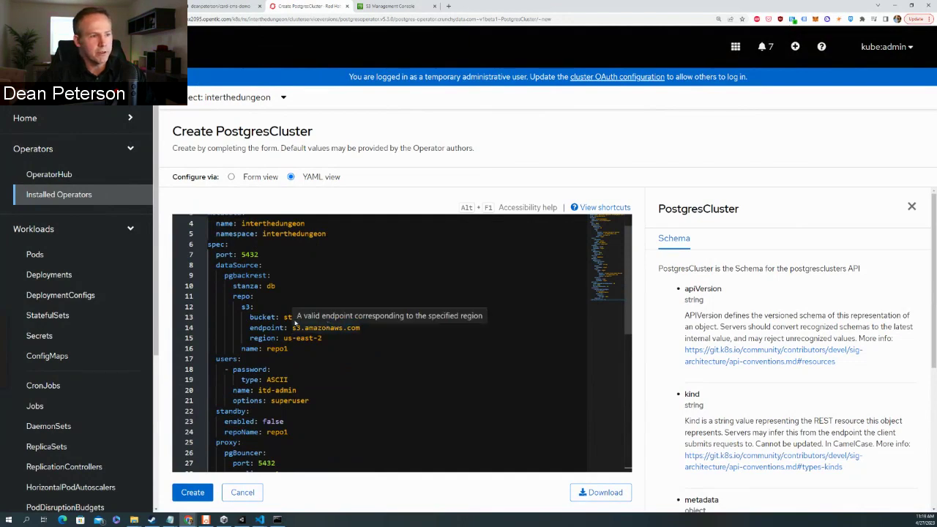
scroll(300, 311, down, 5)
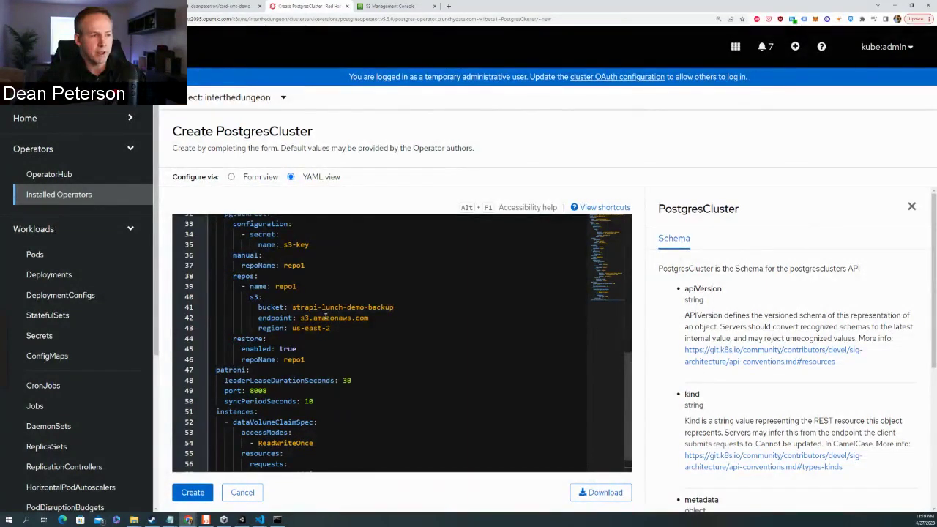
scroll(316, 339, down, 1)
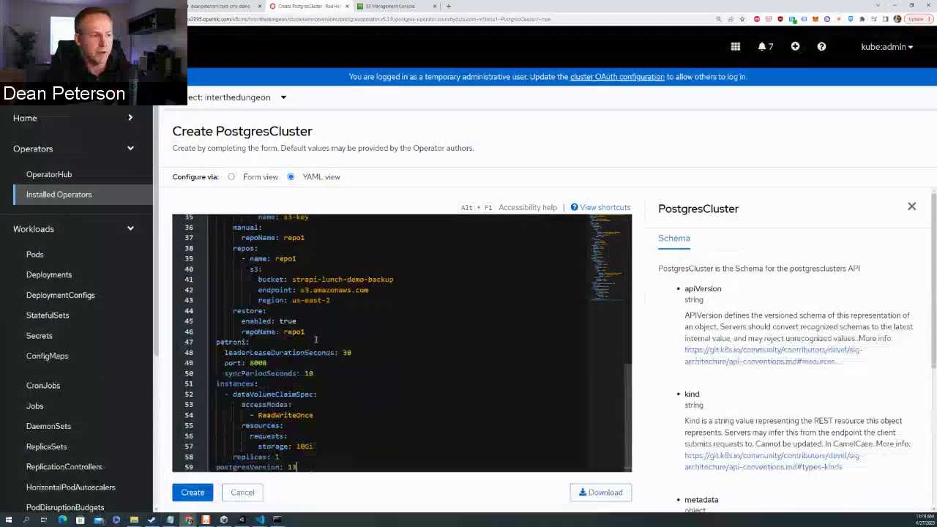
click(193, 492)
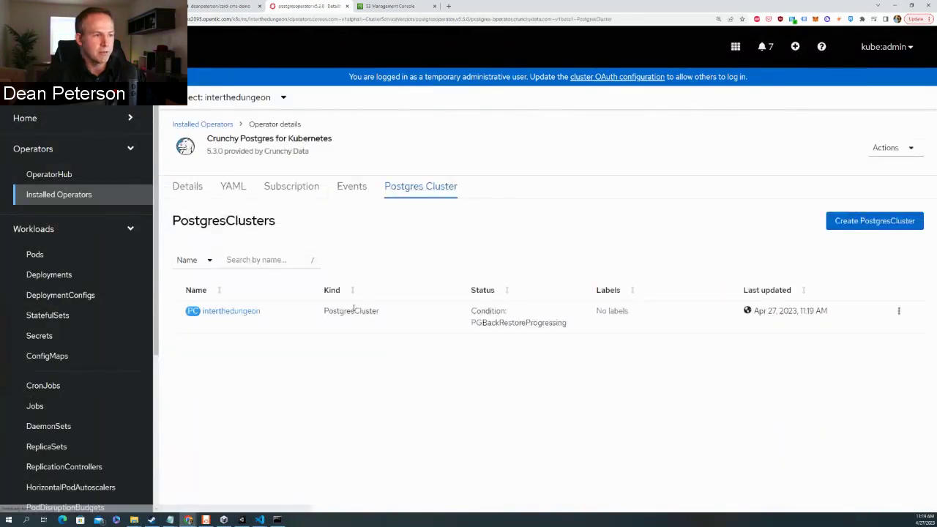
List the project's pods, inspect the CrashLoopBackOff strapi pod, and return to the list
click(36, 254)
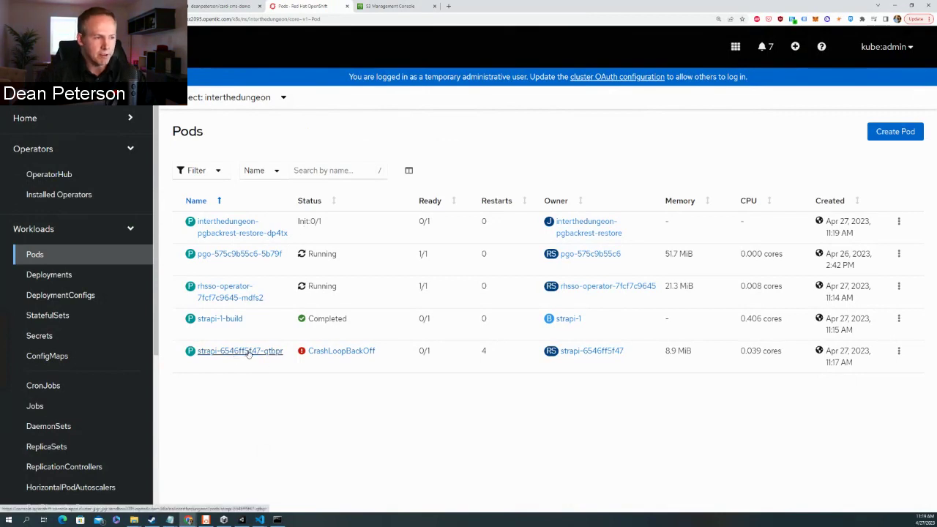
click(242, 352)
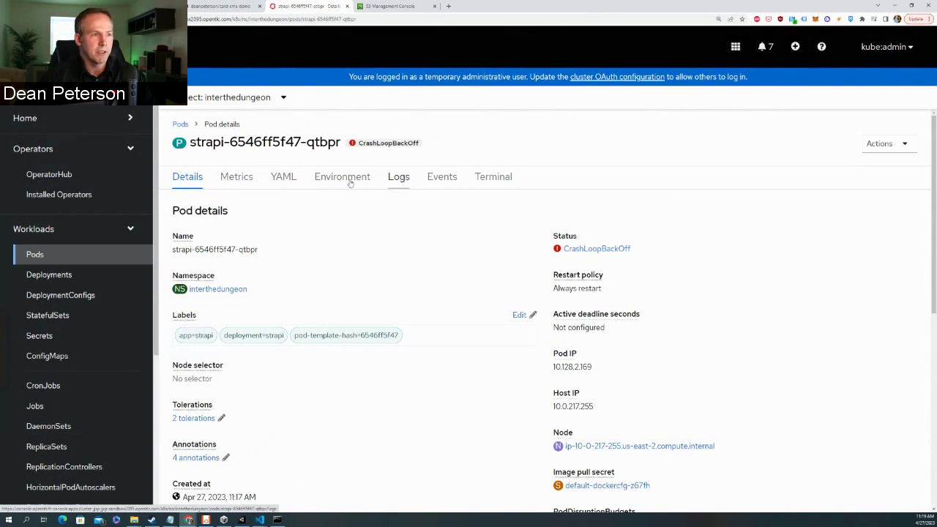
key(alt+Left)
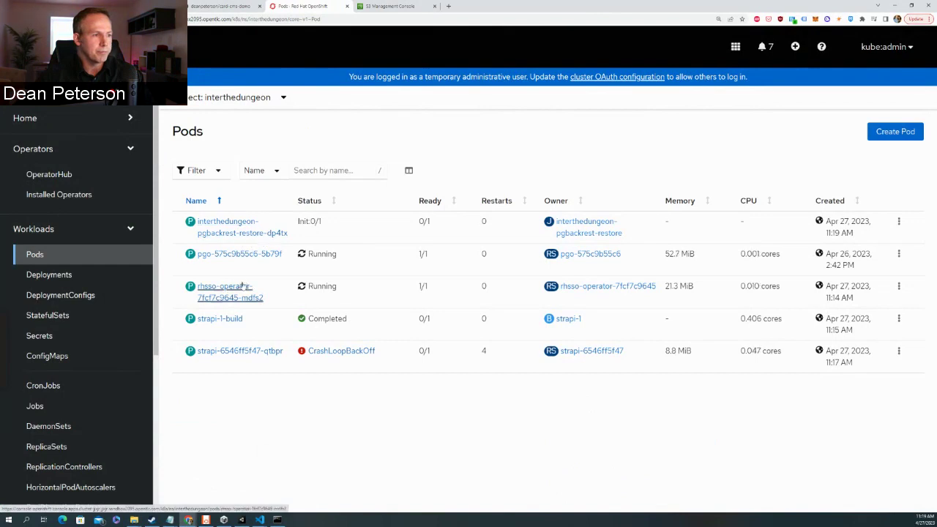
Check the pgbackrest restore pod's events about the missing s3-key secret, then close the tab
click(220, 232)
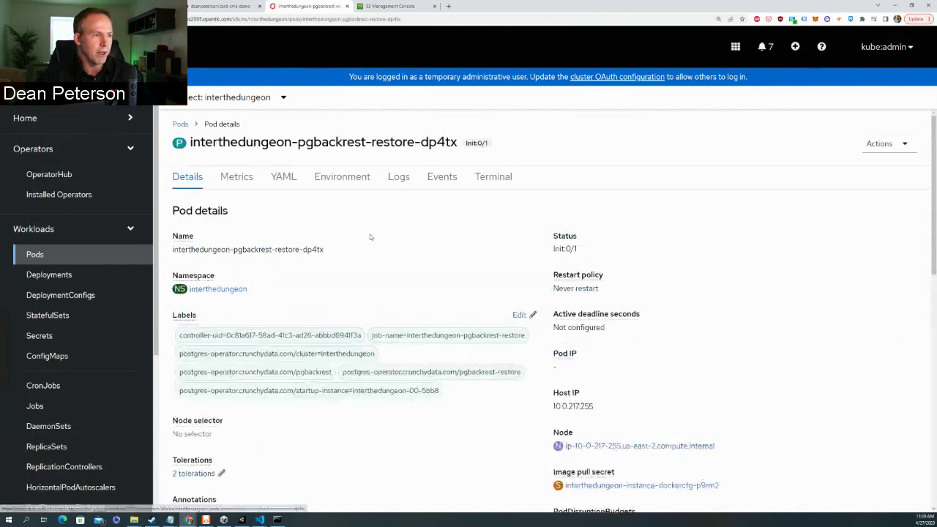
click(440, 178)
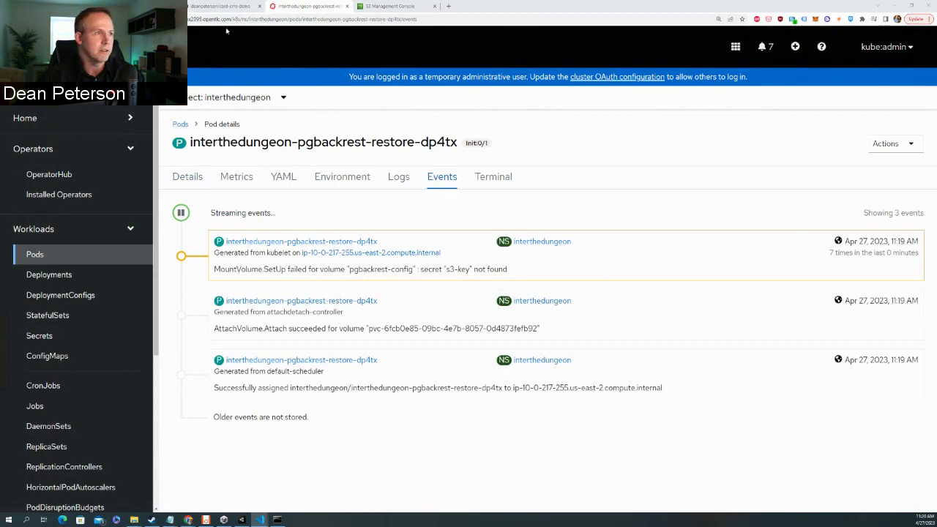
click(347, 6)
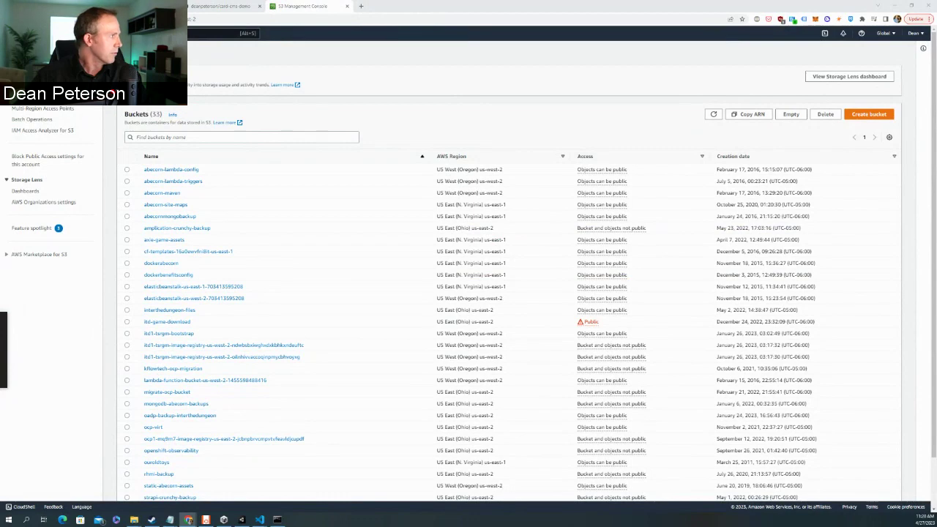
Delete the stuck pgbackrest restore pod so a replacement runs, then go to Installed Operators
key(alt+Tab)
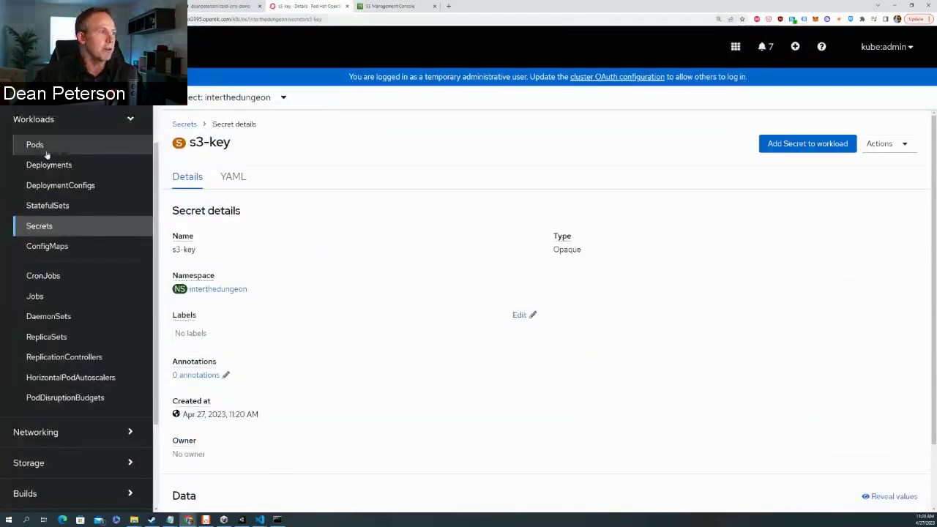
click(35, 144)
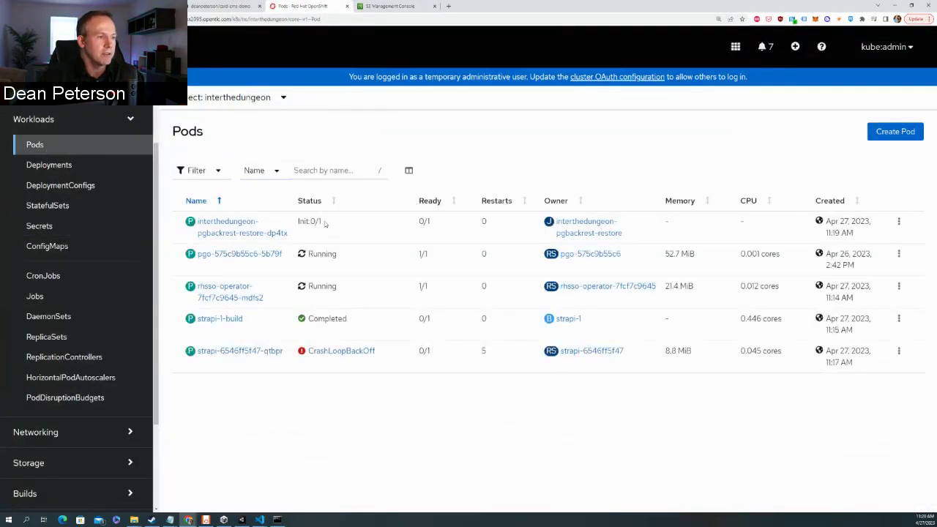
click(234, 227)
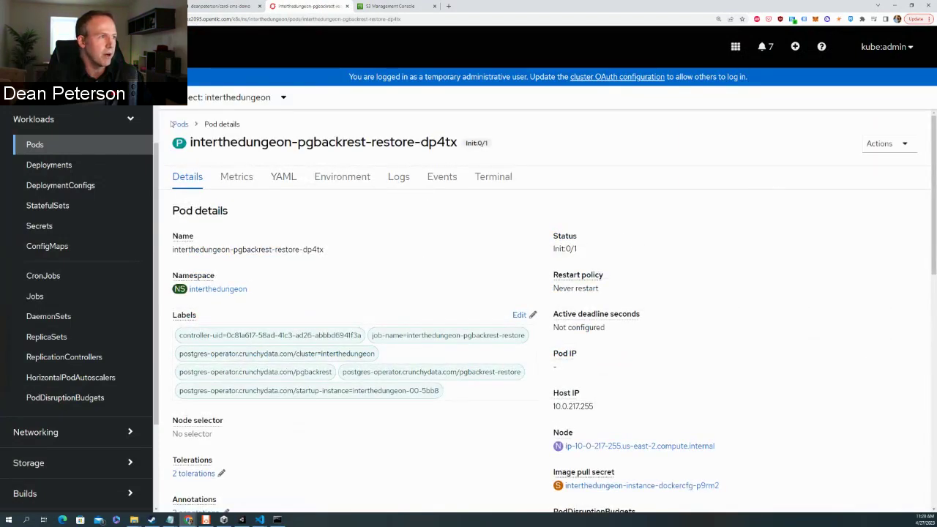
click(180, 123)
click(899, 221)
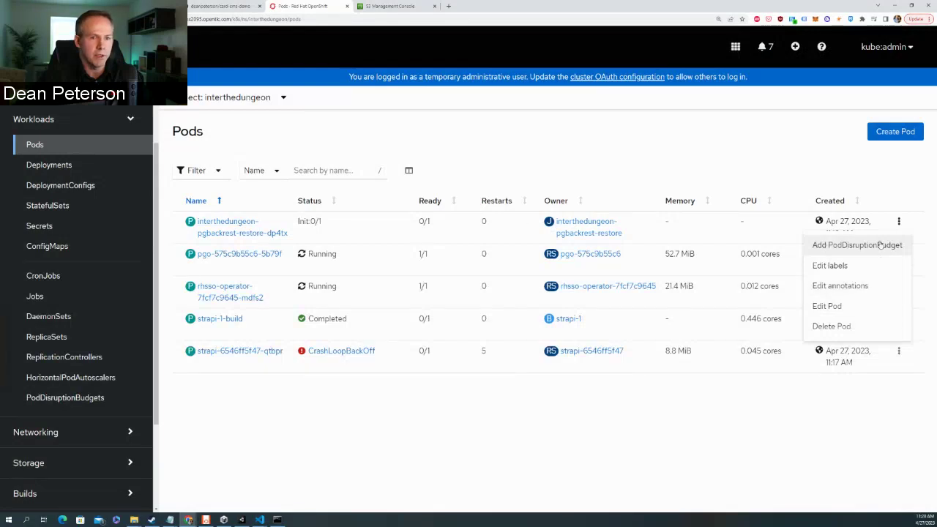
click(832, 326)
click(596, 153)
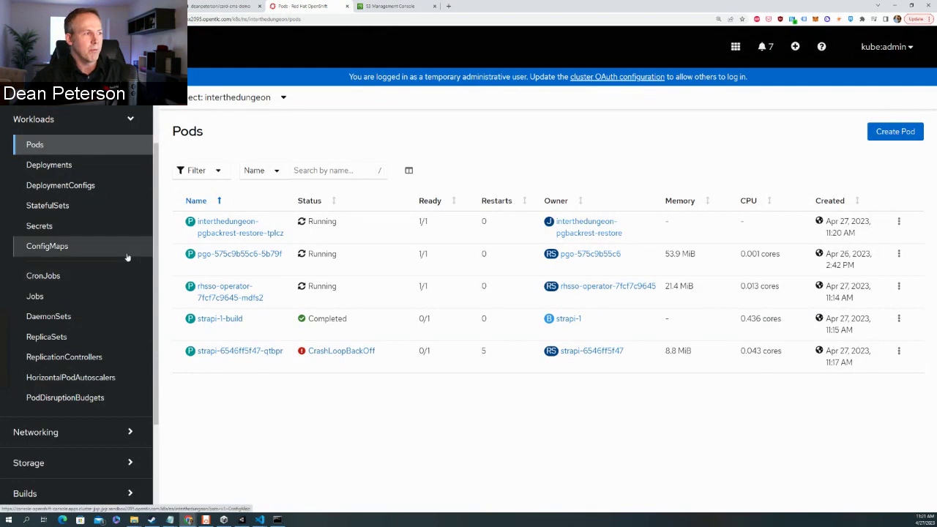
scroll(125, 256, up, 2)
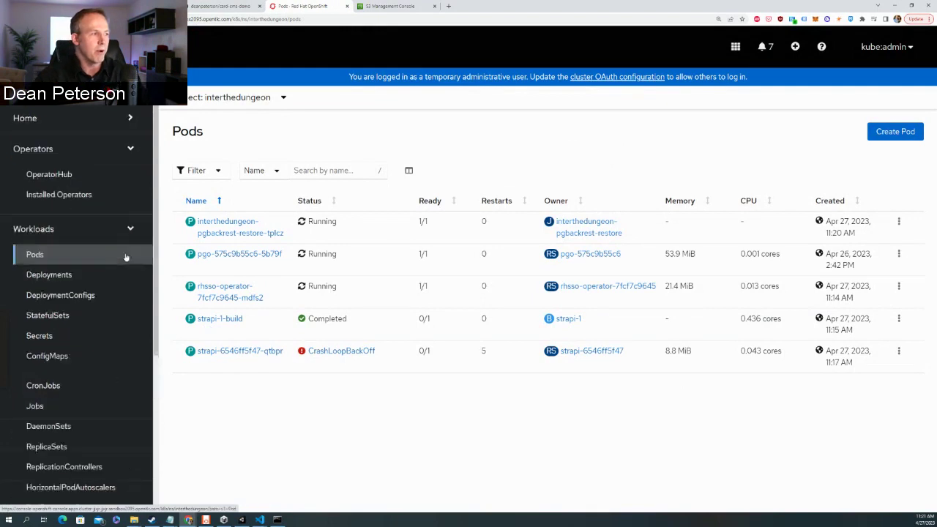
click(72, 195)
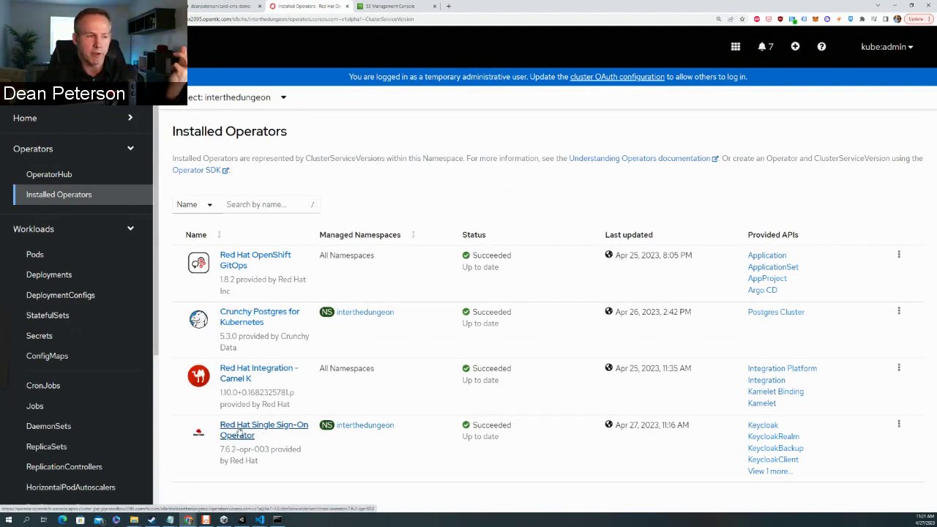
Add a Keycloak instance to the SSO Operator, renaming example-keycloak to strapi-keycloak in its YAML
click(238, 430)
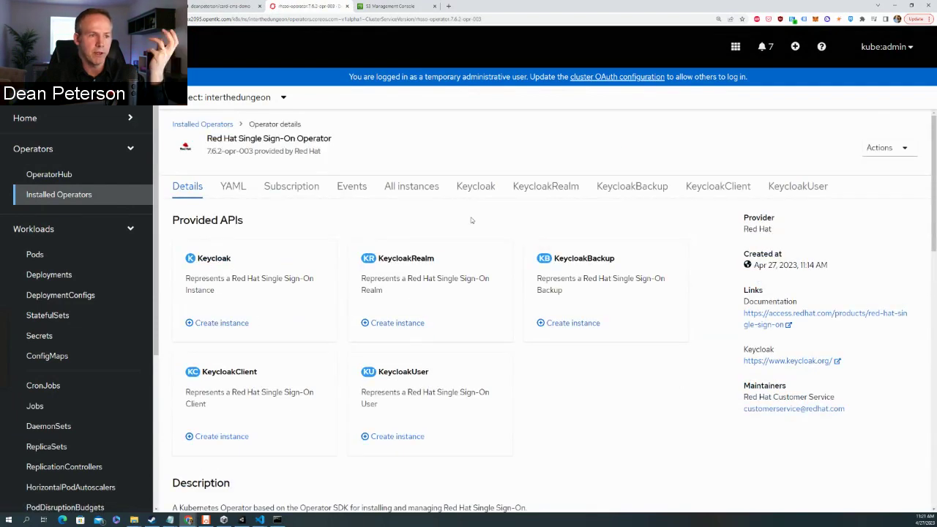
click(476, 188)
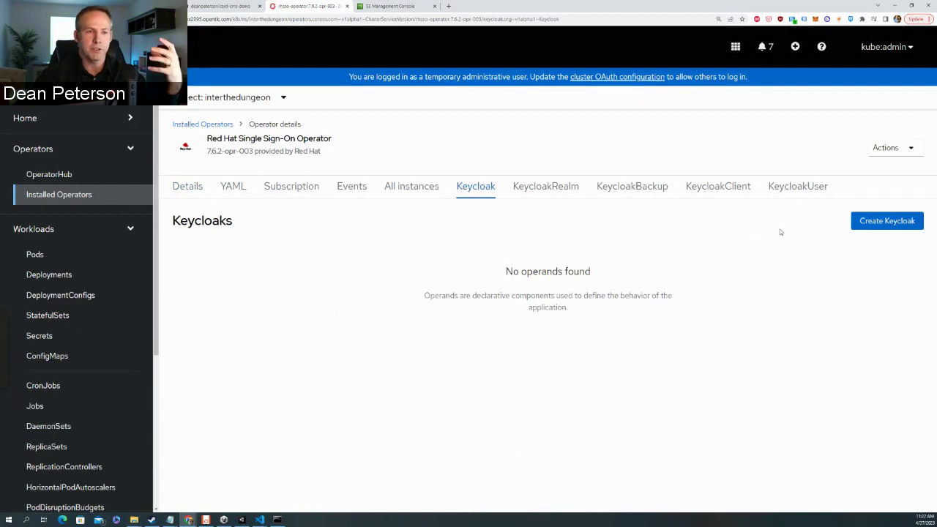
click(881, 226)
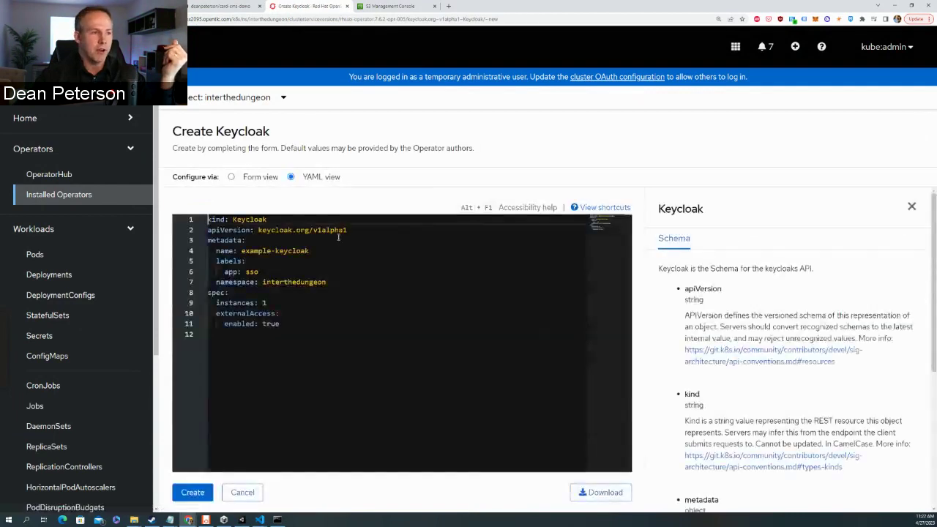
double_click(271, 252)
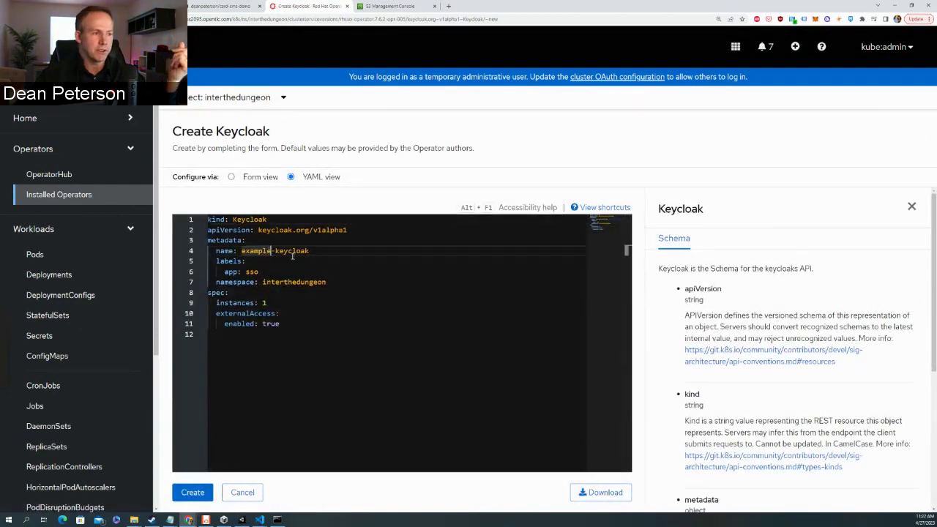
text(e)
key(BackSpace)
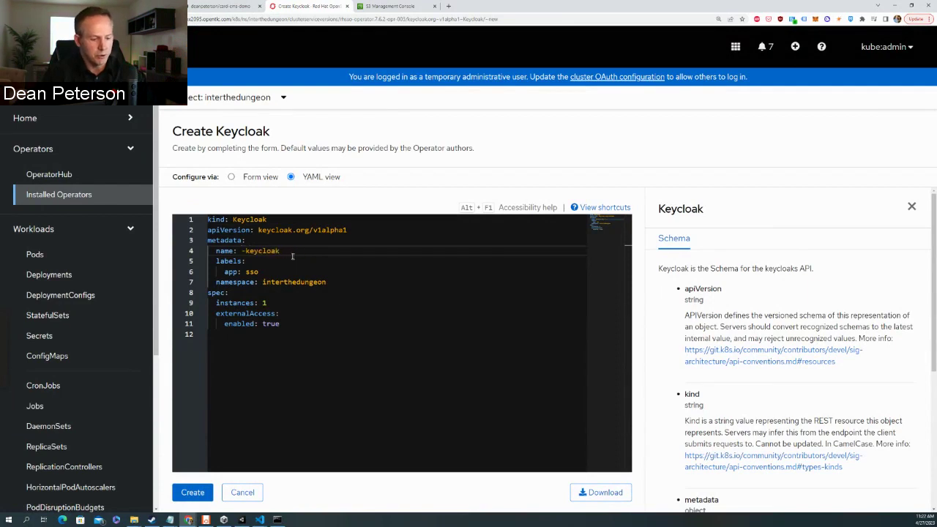
text(strapi)
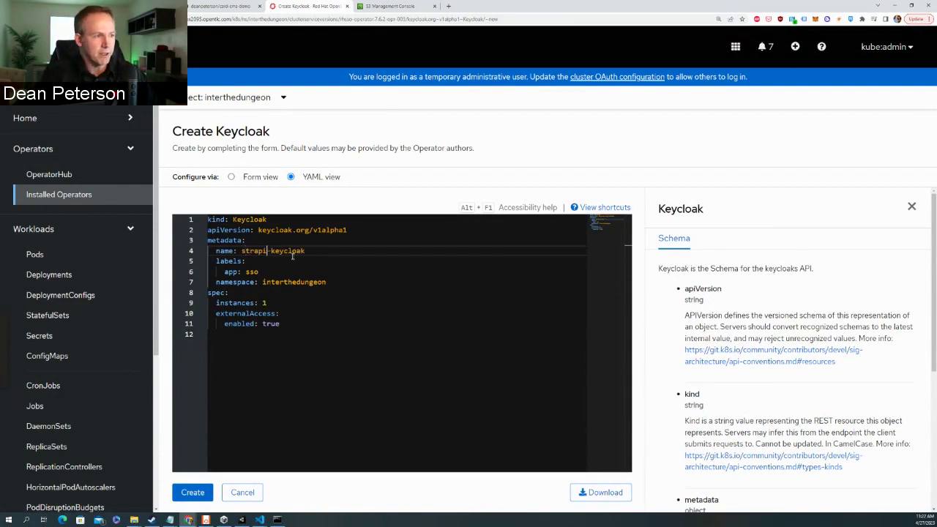
click(197, 494)
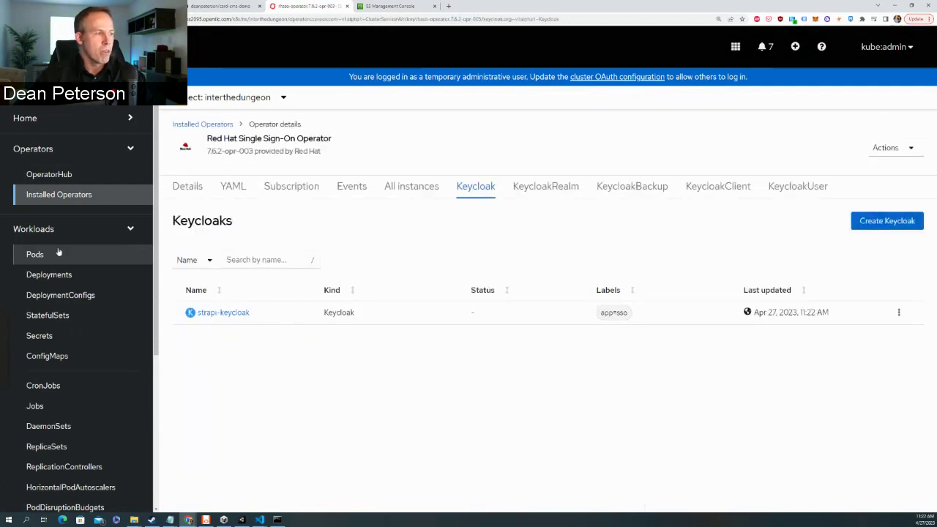
Delete the failing strapi pod and view the logs of replacement pod strapi-6546ff5f47-shgjn
click(34, 255)
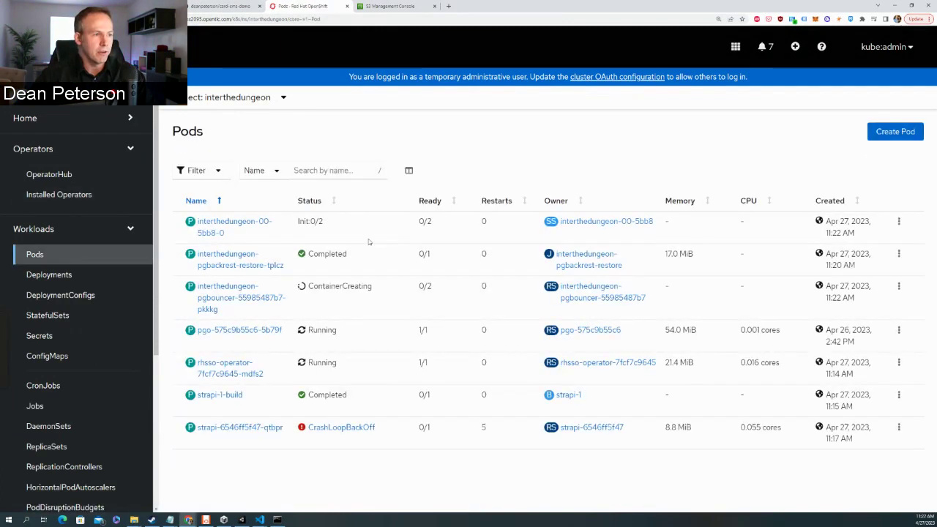
scroll(359, 254, down, 1)
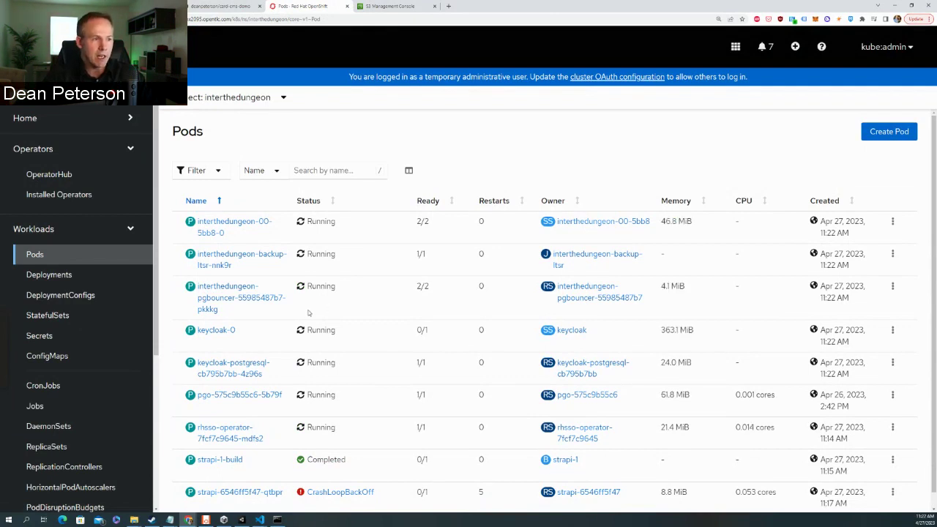
scroll(309, 312, down, 1)
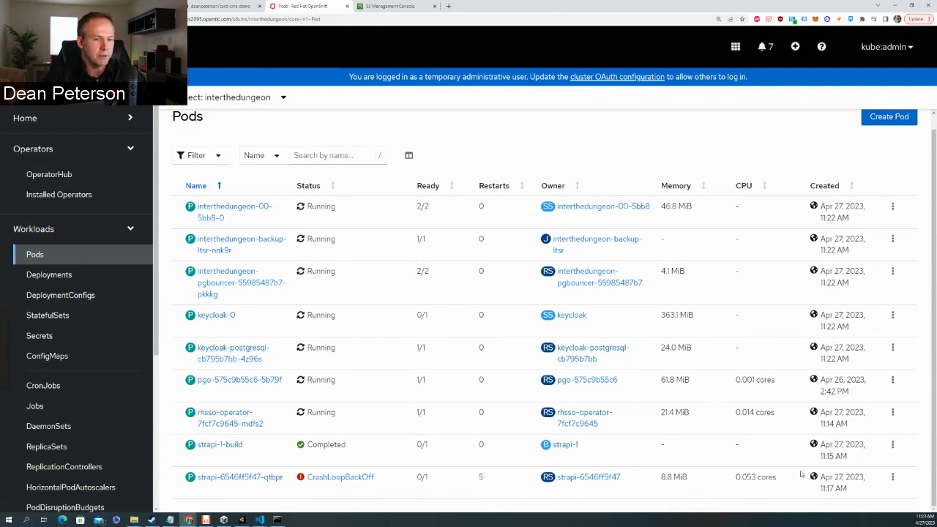
click(893, 476)
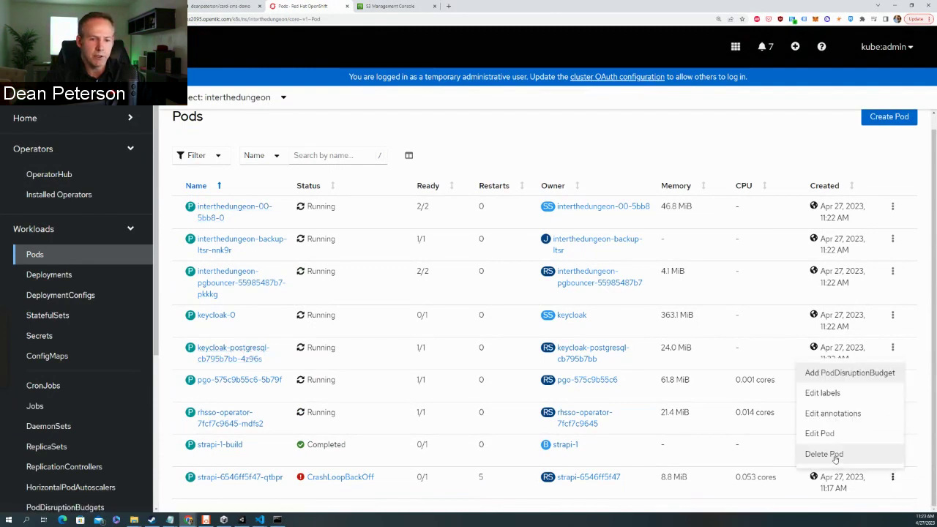
click(824, 454)
click(596, 153)
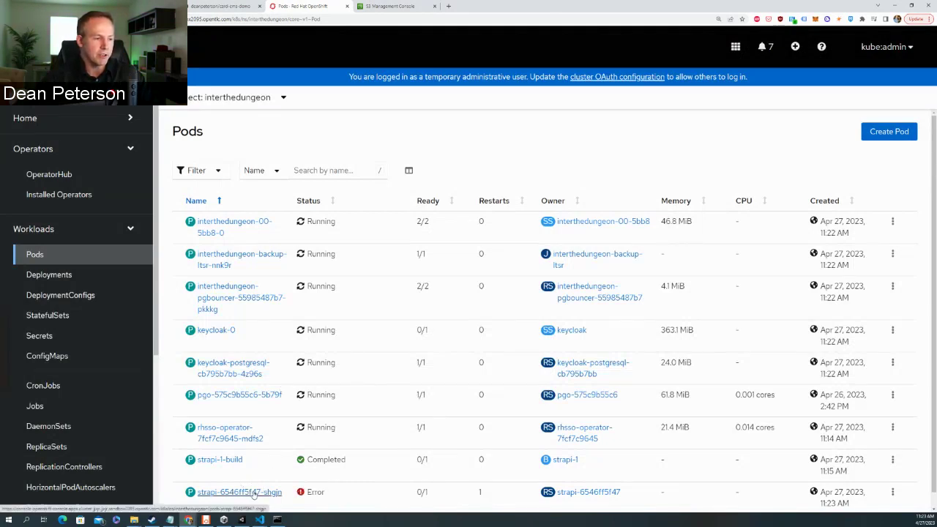
click(252, 493)
click(397, 176)
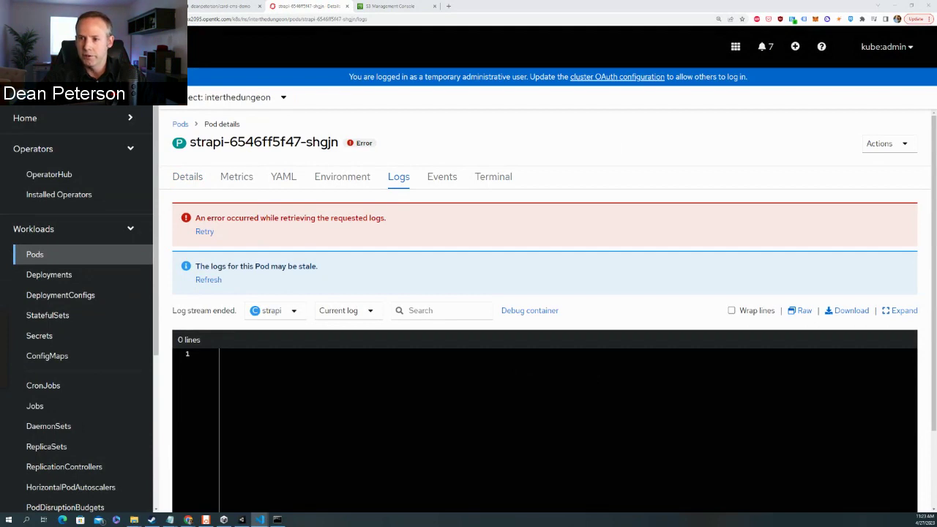
Create the interthedungeon-ha2 LoadBalancer service on port 5432 from the prepared YAML definition
scroll(59, 322, down, 5)
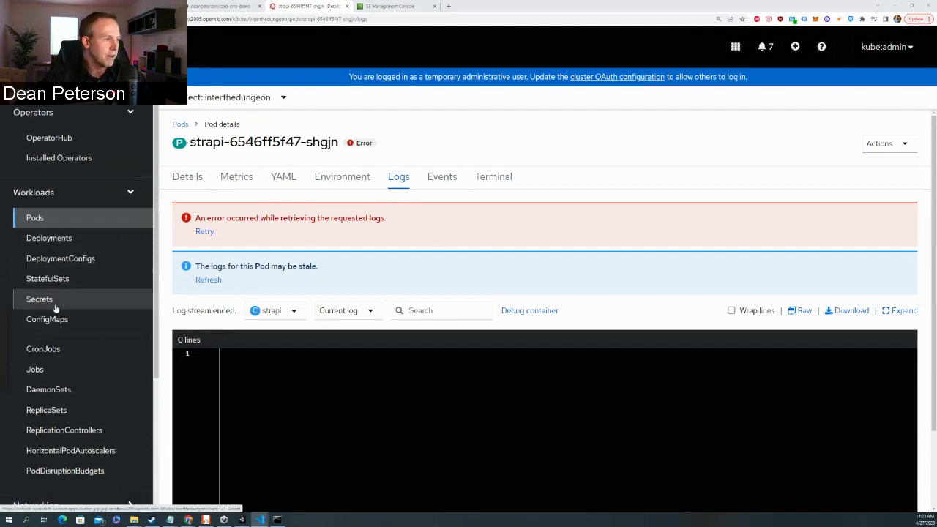
scroll(58, 333, down, 2)
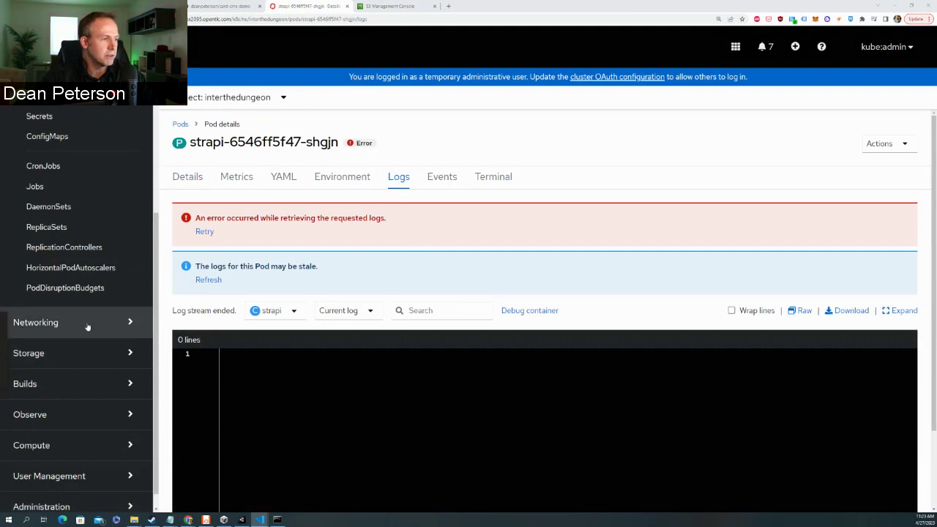
click(93, 323)
click(47, 349)
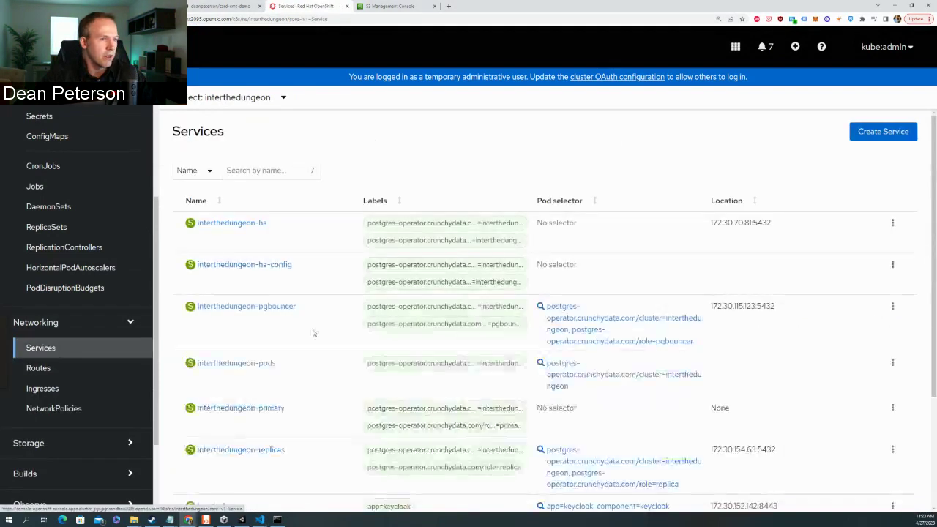
click(861, 133)
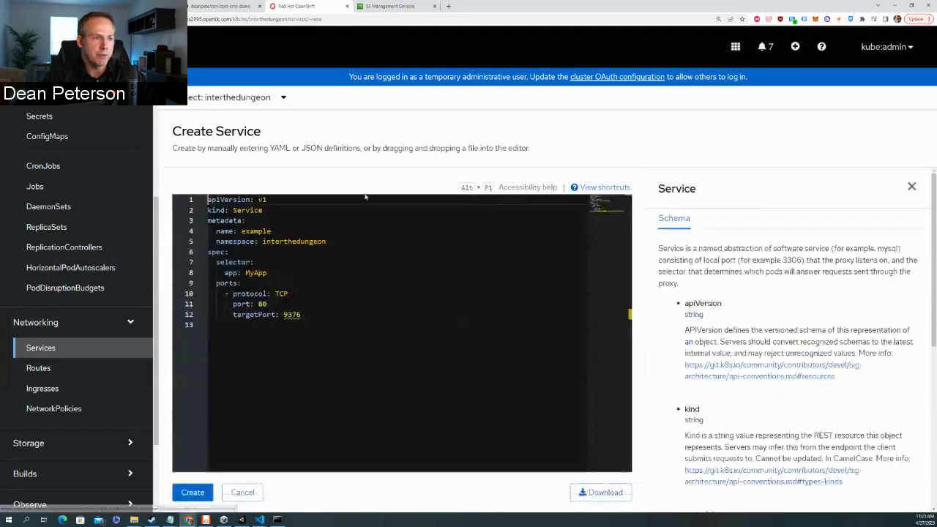
click(355, 304)
key(ctrl+a)
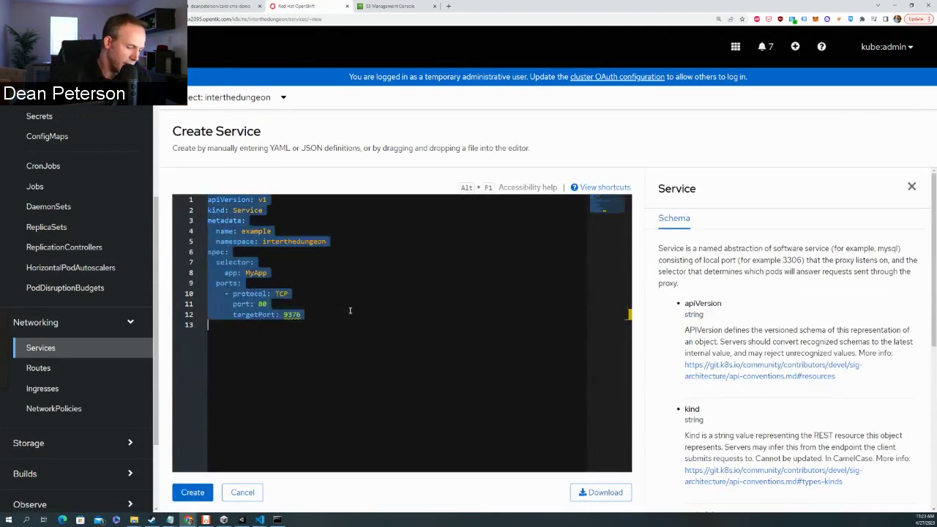
key(ctrl+v)
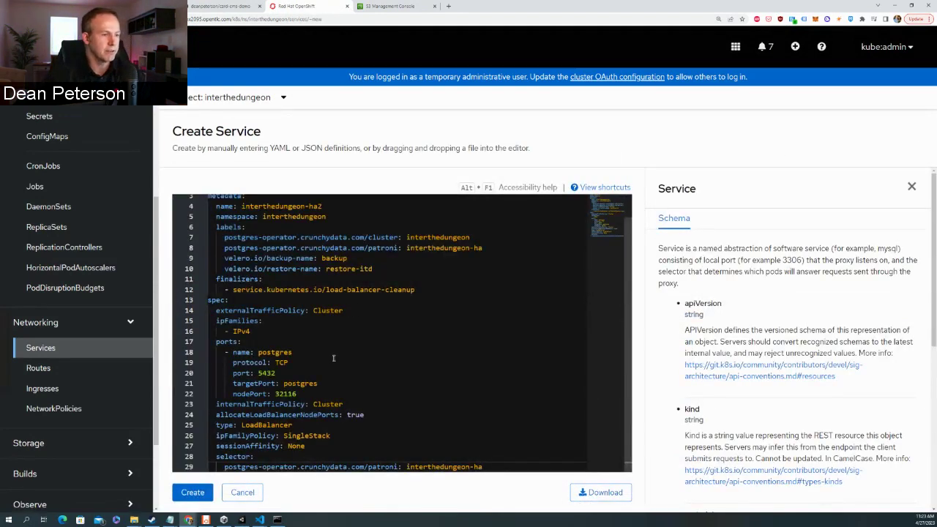
click(192, 492)
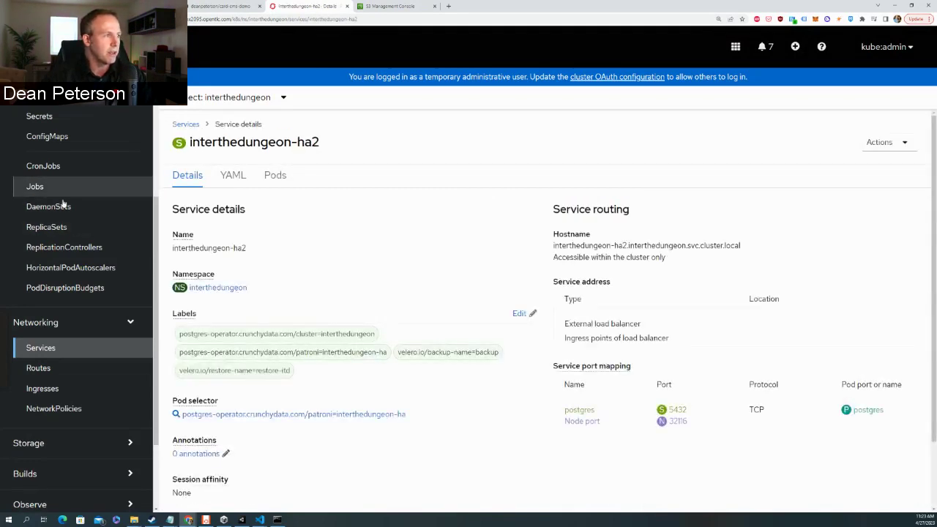
Delete the strapi pod again so its replacement comes up Running 1/1
scroll(72, 212, up, 5)
click(36, 254)
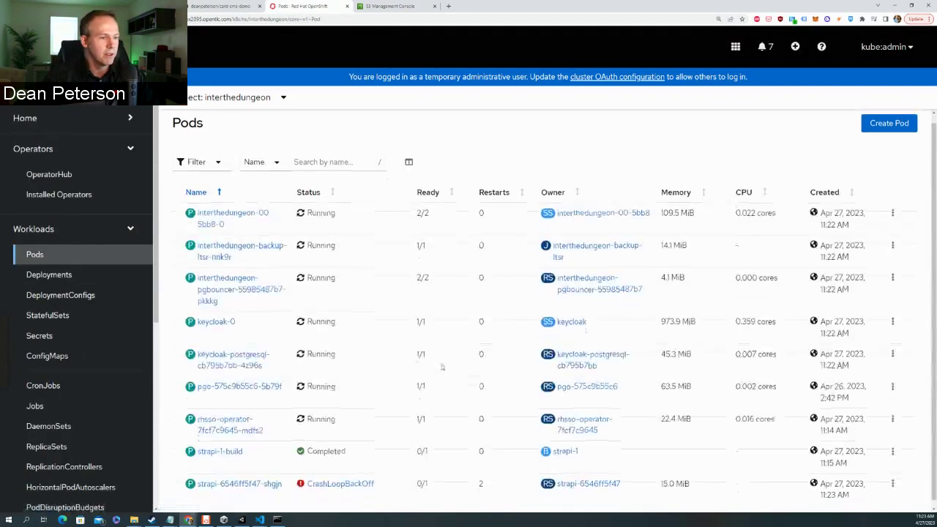
scroll(818, 477, down, 1)
click(894, 477)
click(804, 455)
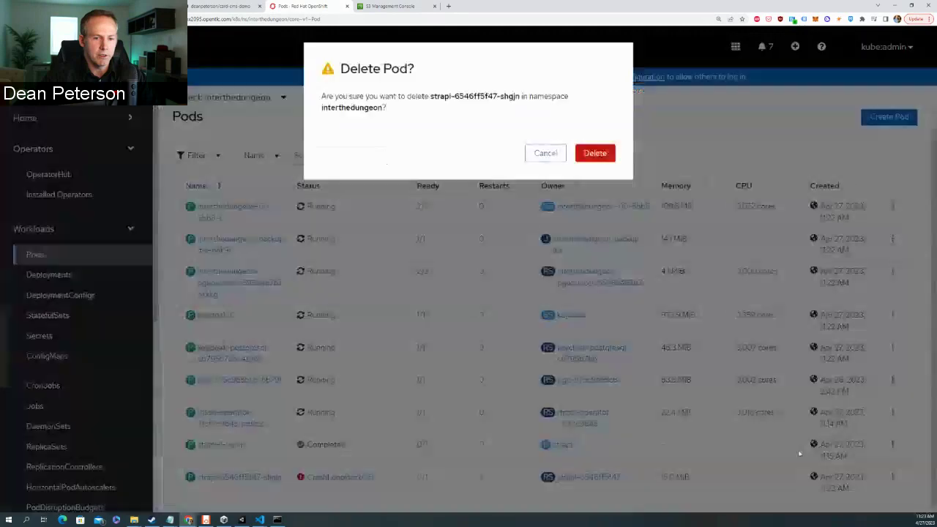
click(599, 153)
scroll(488, 267, up, 1)
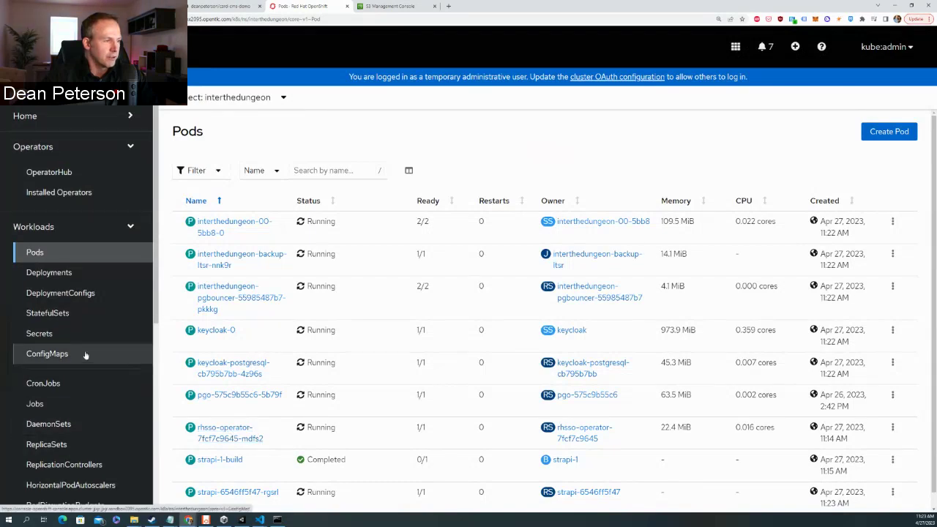
scroll(84, 359, down, 2)
scroll(84, 358, down, 2)
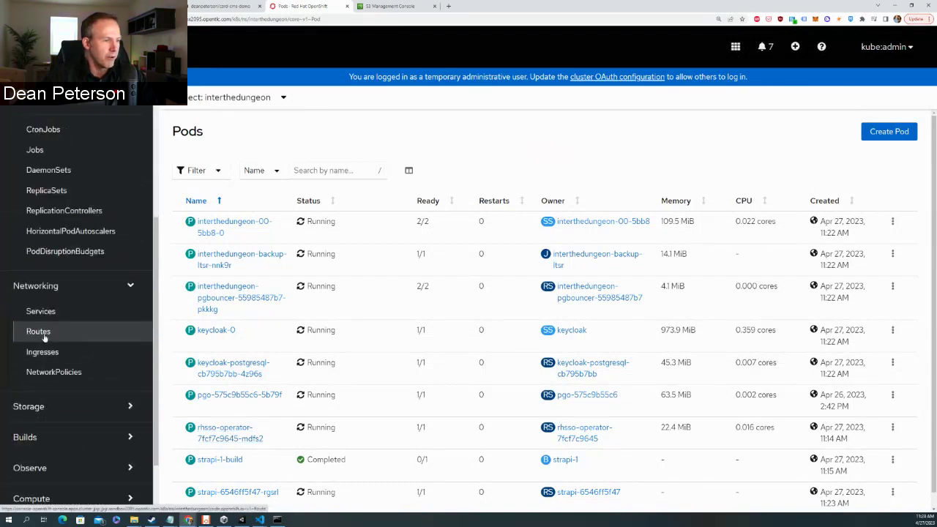
Open the strapi route's location URL from the Networking Routes list in a new tab
click(40, 331)
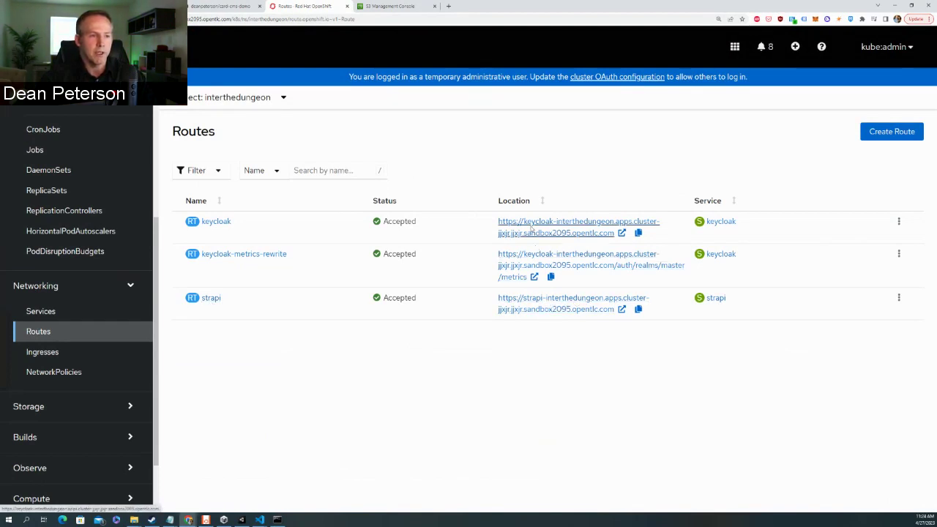
click(540, 303)
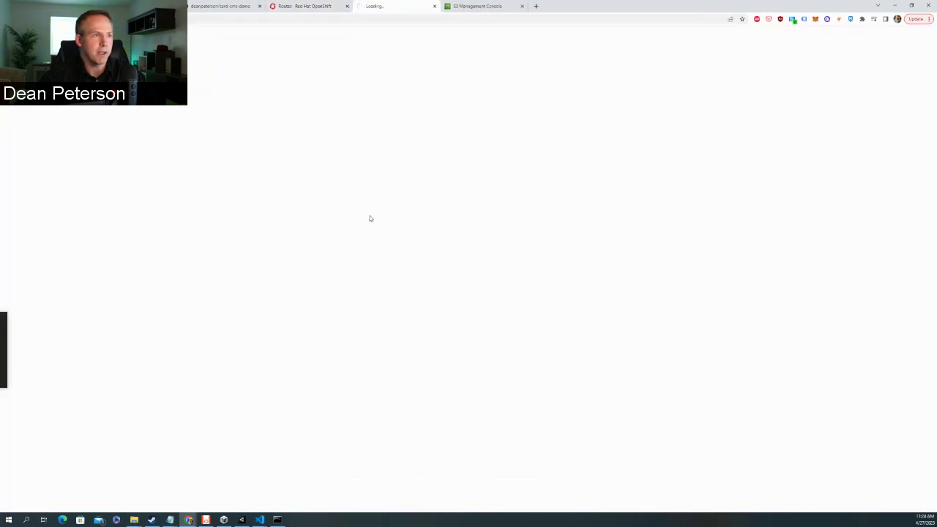
Load the Strapi admin panel by appending /admin to the route address
click(246, 20)
click(246, 20)
text(/admin)
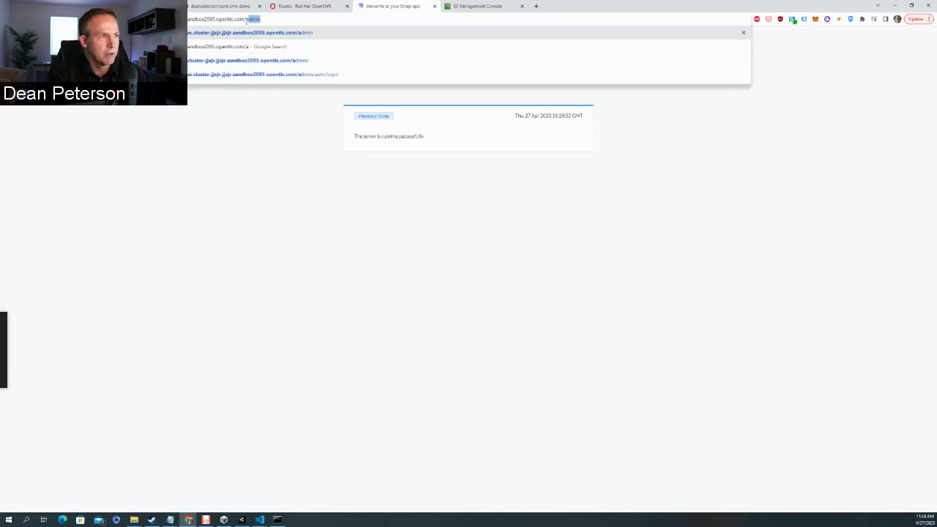
key(Return)
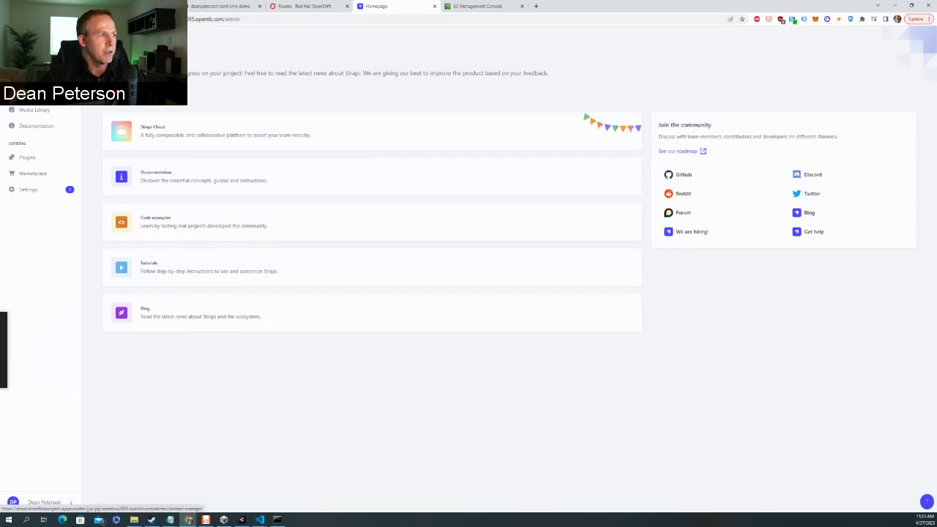
Browse the Content Manager's collection types, then go back to the OpenShift Routes tab
click(37, 61)
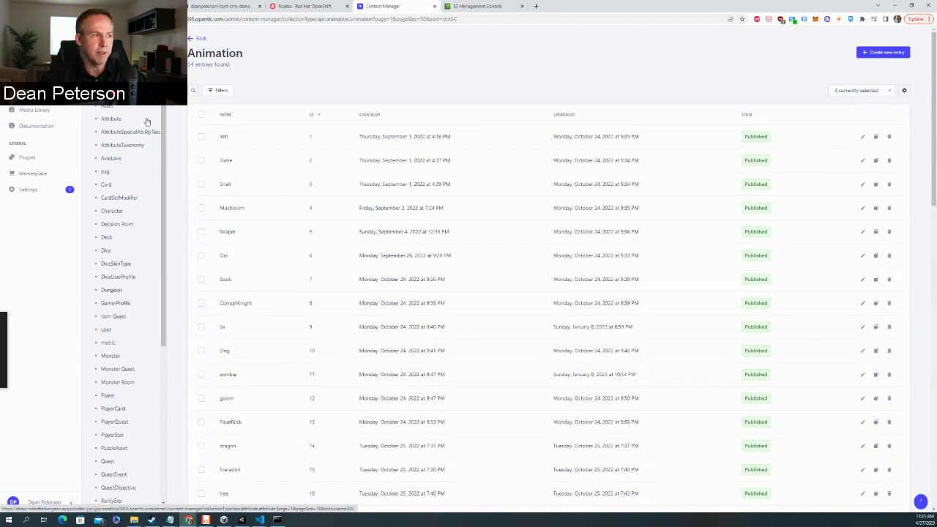
scroll(124, 168, down, 3)
scroll(131, 186, down, 3)
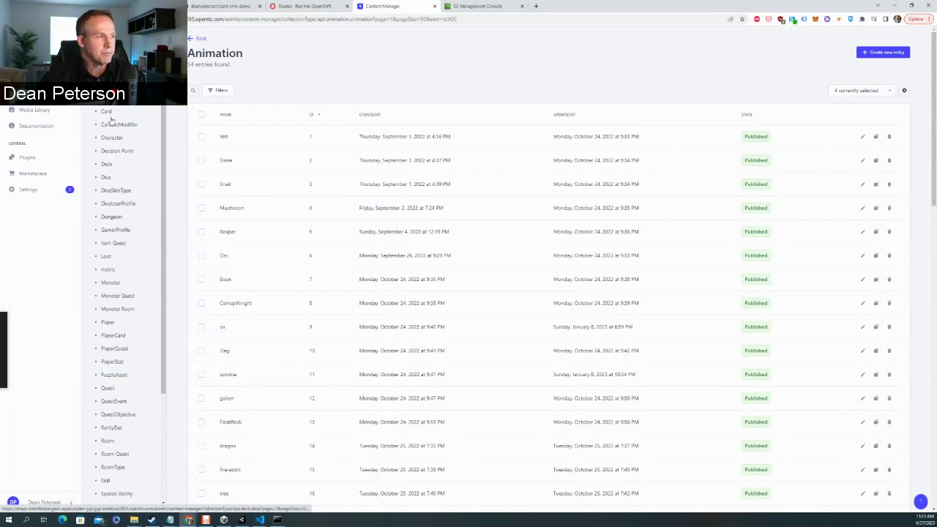
click(306, 6)
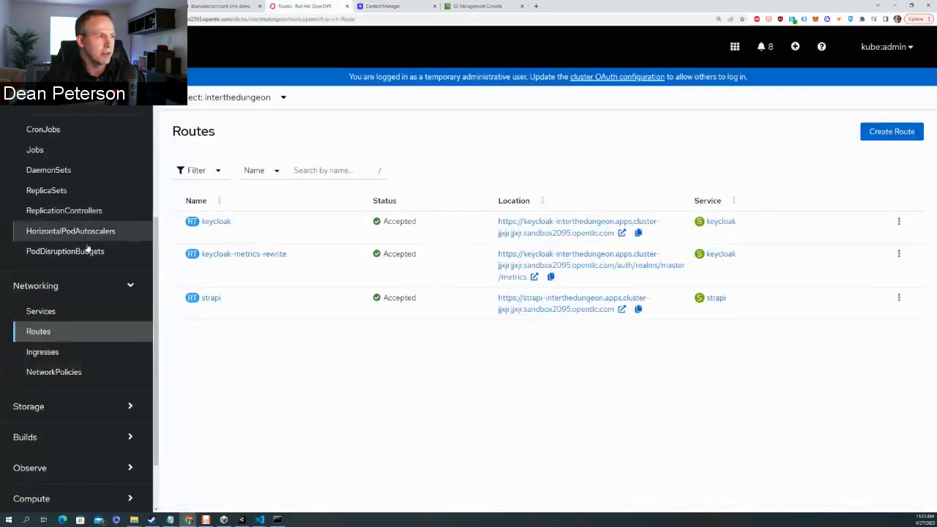
Reveal the credential-strapi-keycloak secret and copy its ADMIN_PASSWORD value
scroll(64, 318, up, 4)
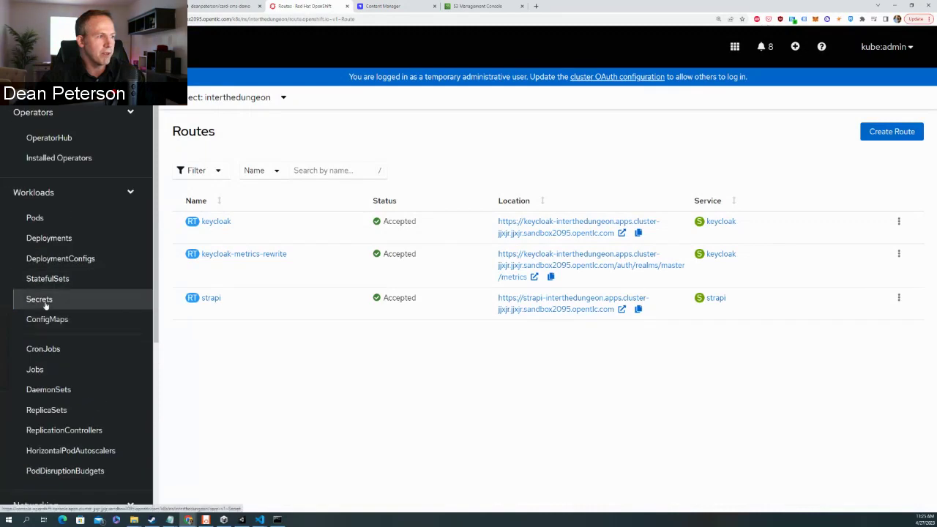
click(42, 301)
scroll(271, 271, down, 3)
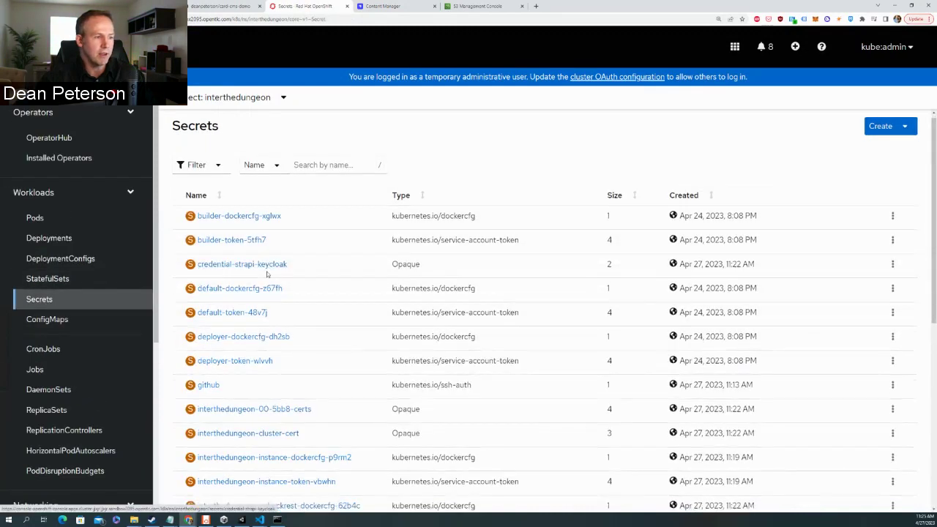
scroll(268, 274, up, 3)
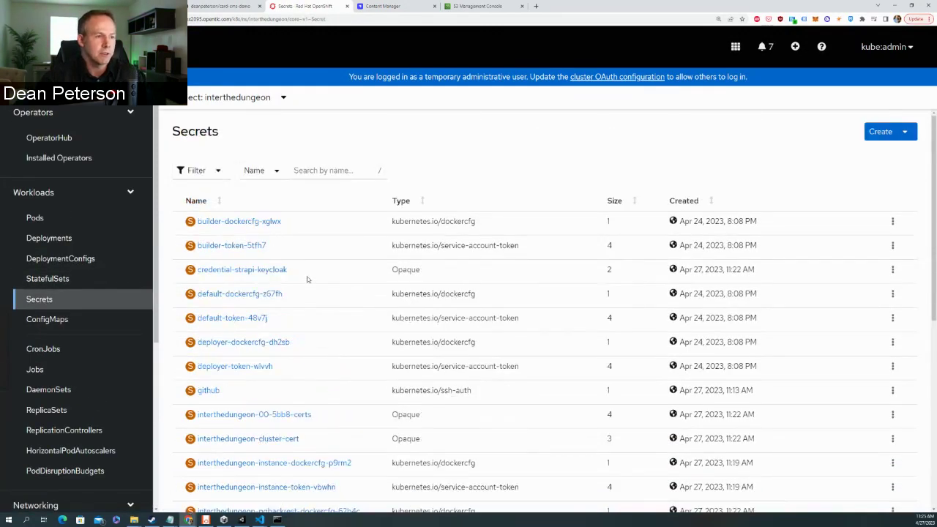
click(282, 271)
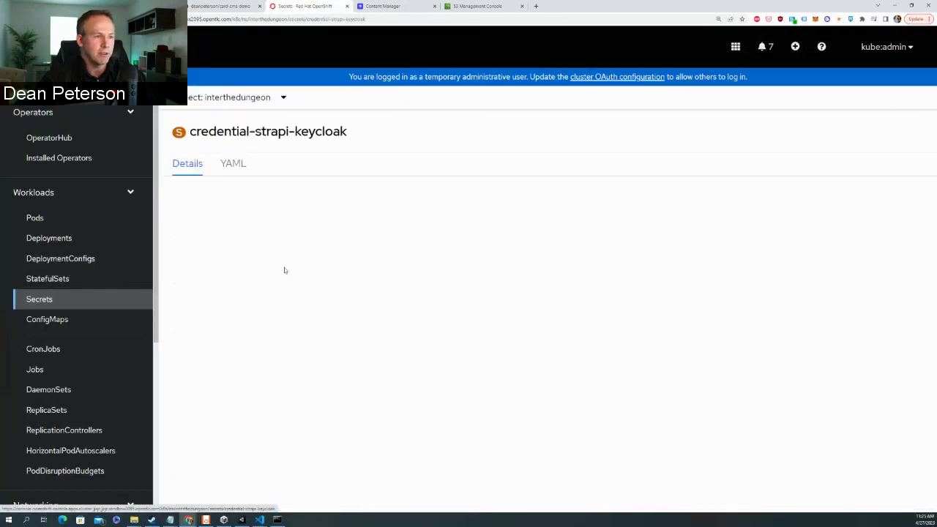
scroll(626, 324, down, 3)
click(895, 350)
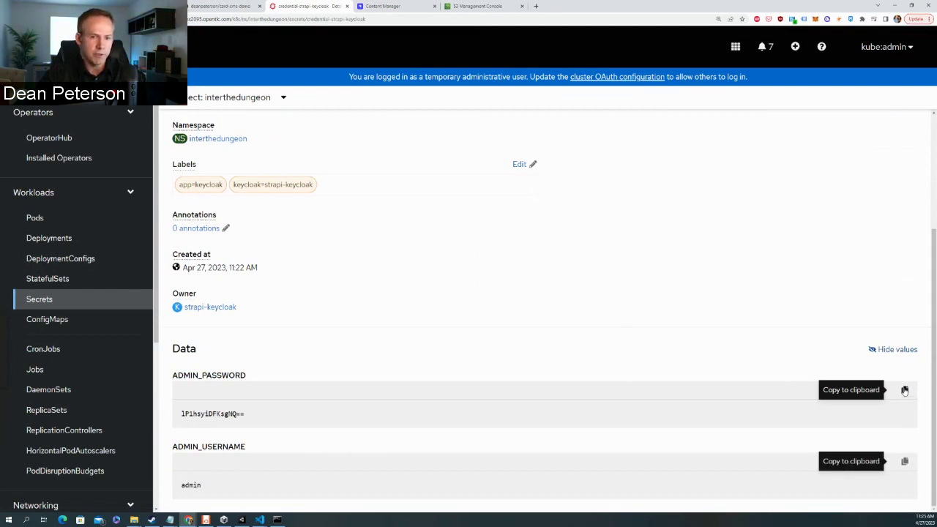
click(905, 390)
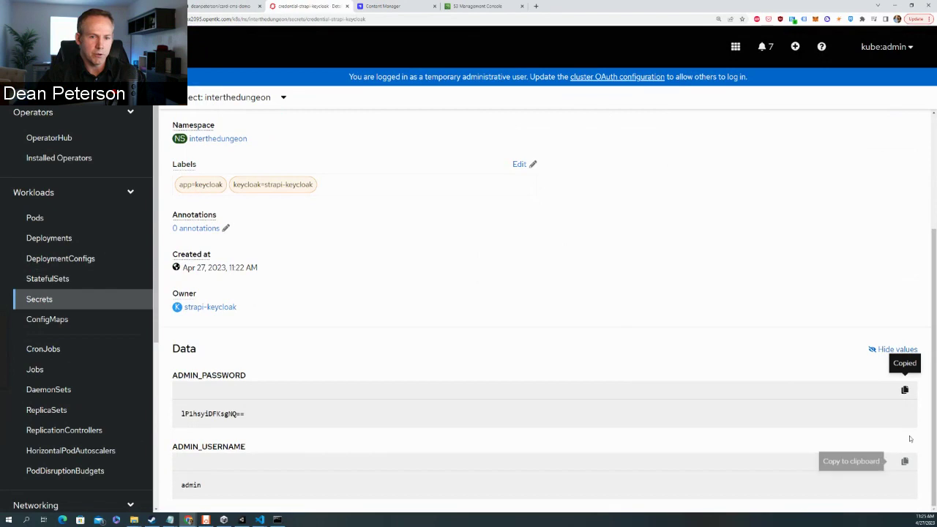
Open the keycloak route's URL and go to the SSO Administration Console
scroll(81, 342, down, 3)
click(41, 331)
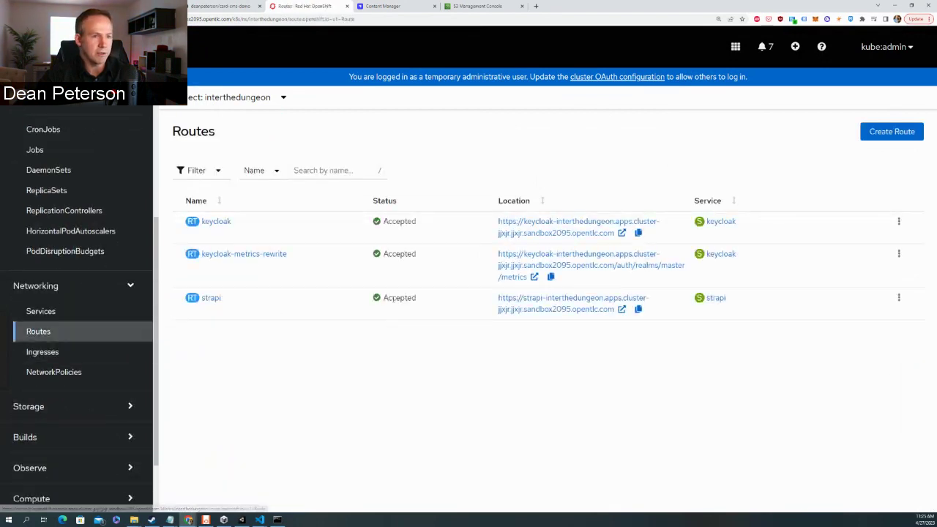
click(545, 226)
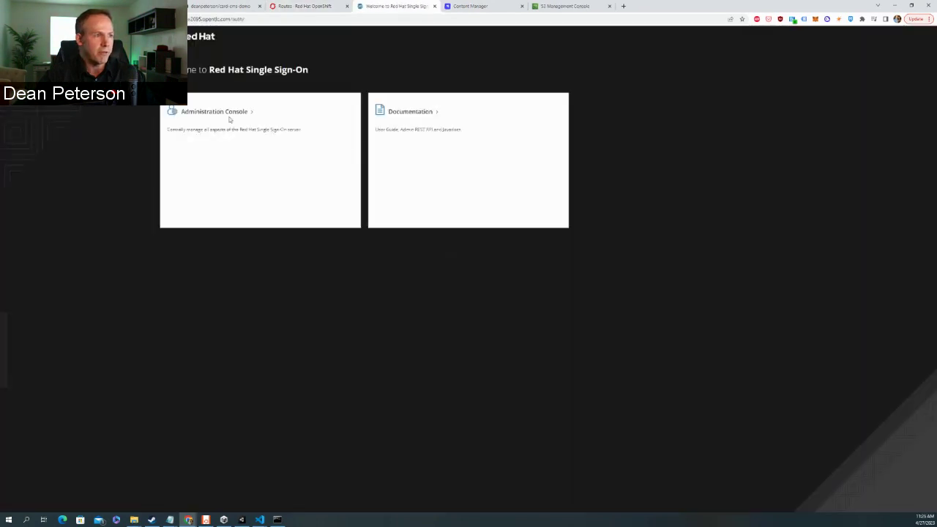
click(227, 114)
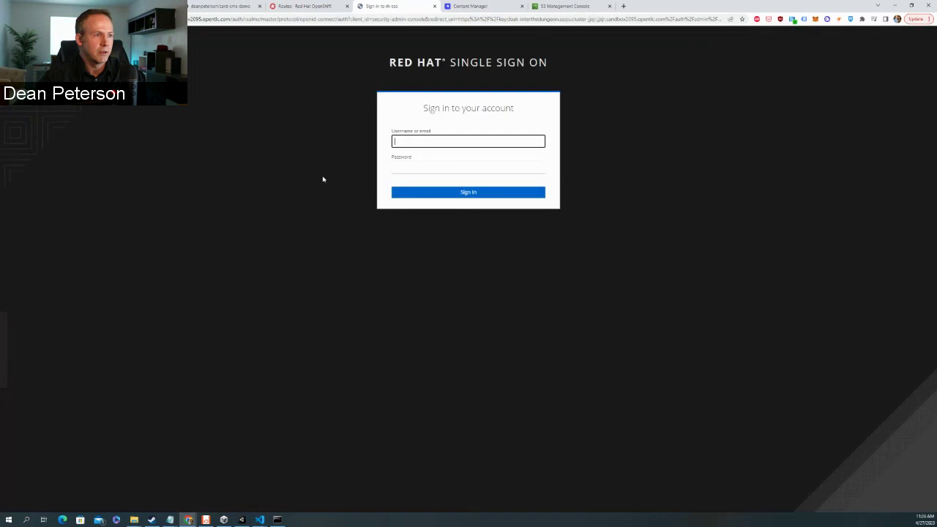
Sign in as admin with the copied password and start adding a new realm
click(423, 140)
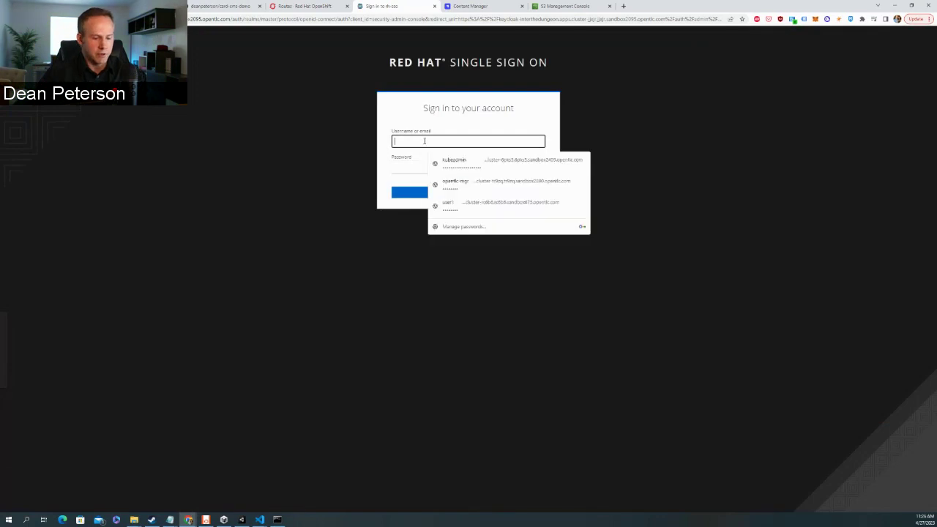
text(admin)
key(Tab)
key(ctrl+v)
click(483, 193)
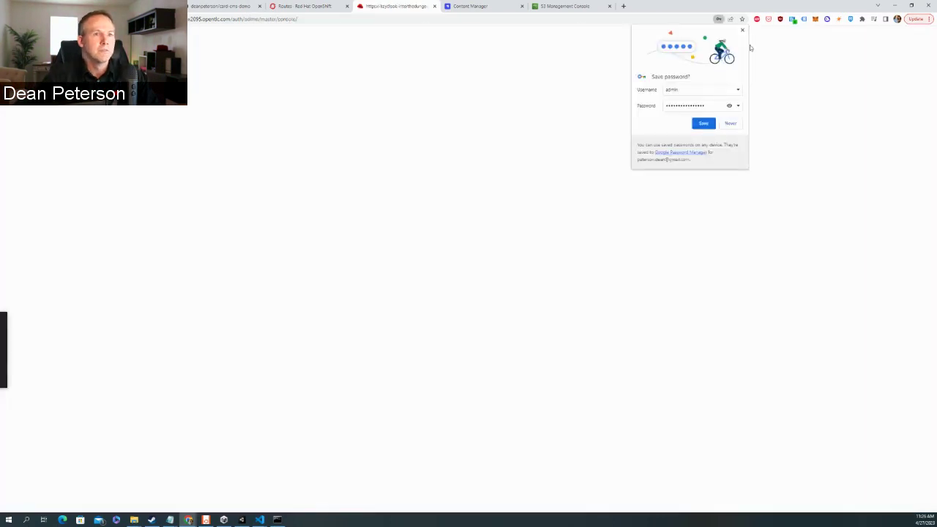
click(743, 31)
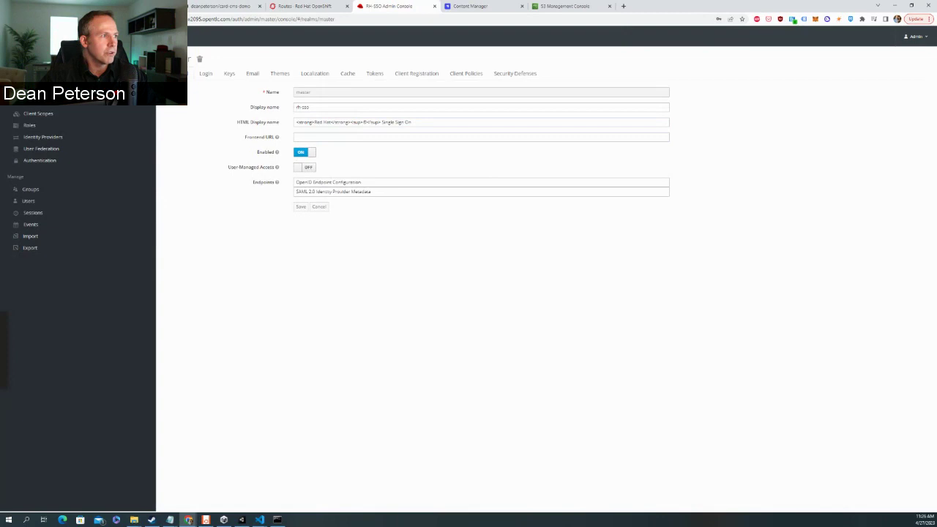
click(117, 80)
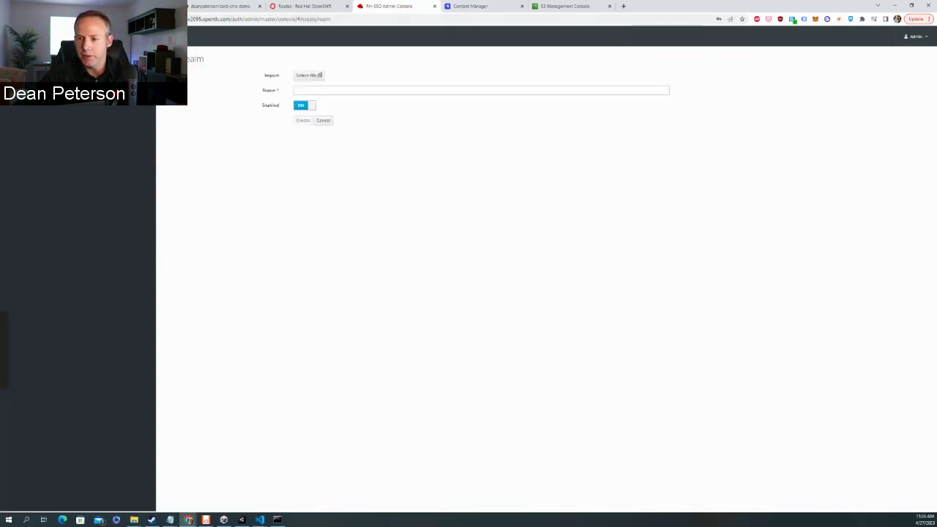
Open the Google Drive link to realm-export.json in a new browser tab
key(alt+Tab)
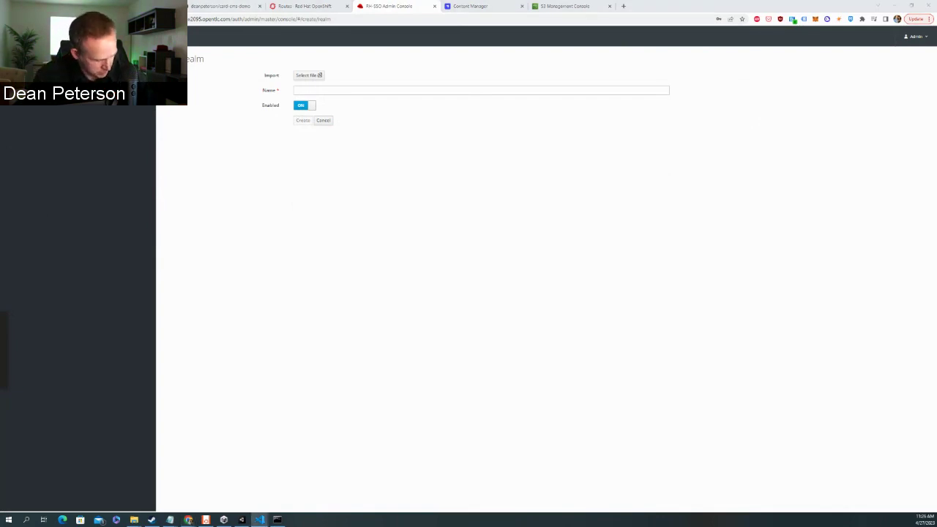
click(623, 6)
click(563, 18)
key(ctrl+v)
key(Return)
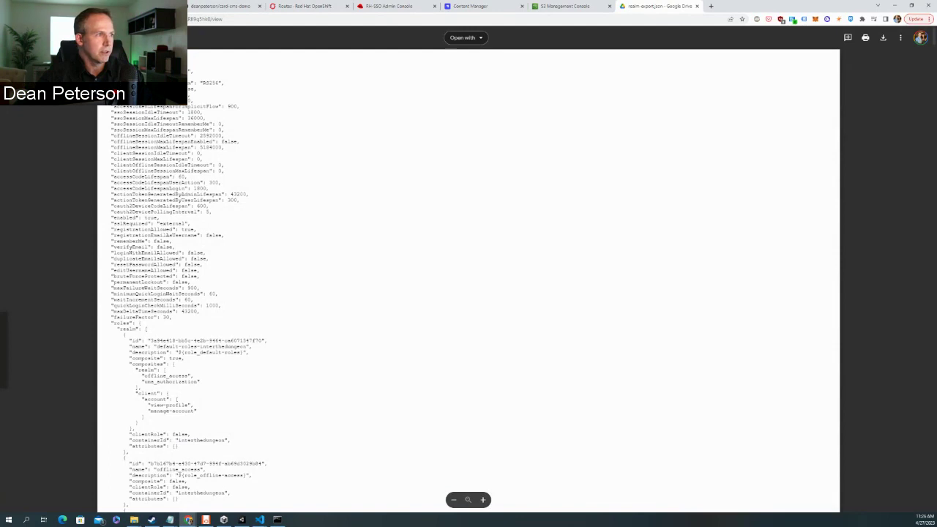
Download realm-export.json from the Drive viewer and return to the RH-SSO admin tab
drag(197, 71, 281, 273)
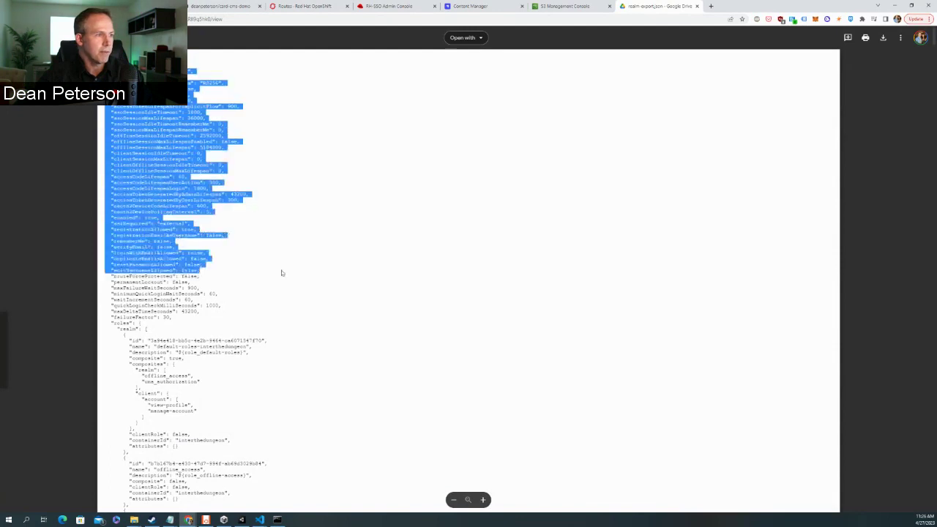
click(883, 39)
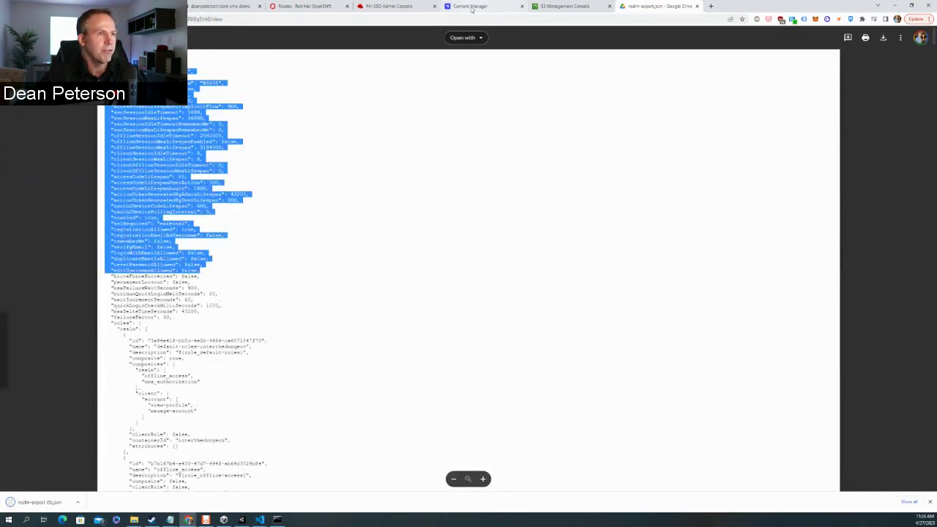
click(388, 6)
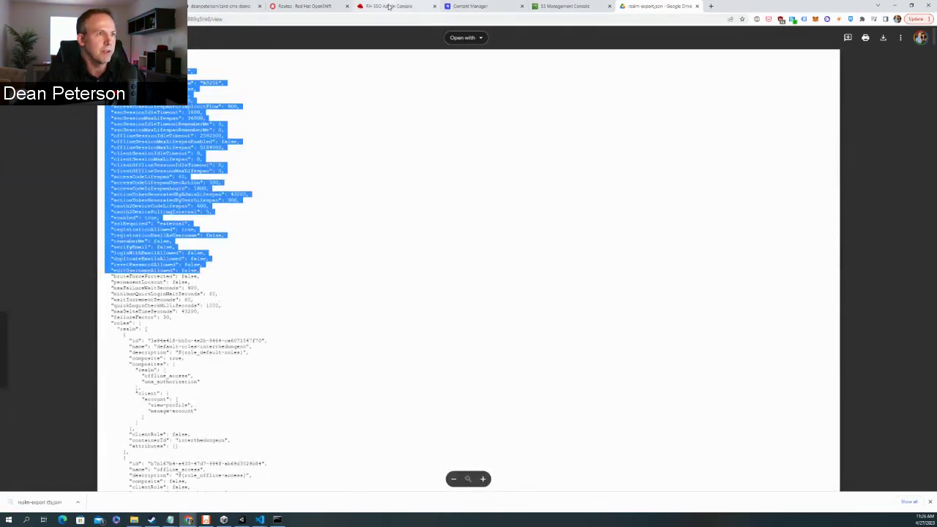
Import the downloaded realm export file to create the interthedungeon realm
click(308, 75)
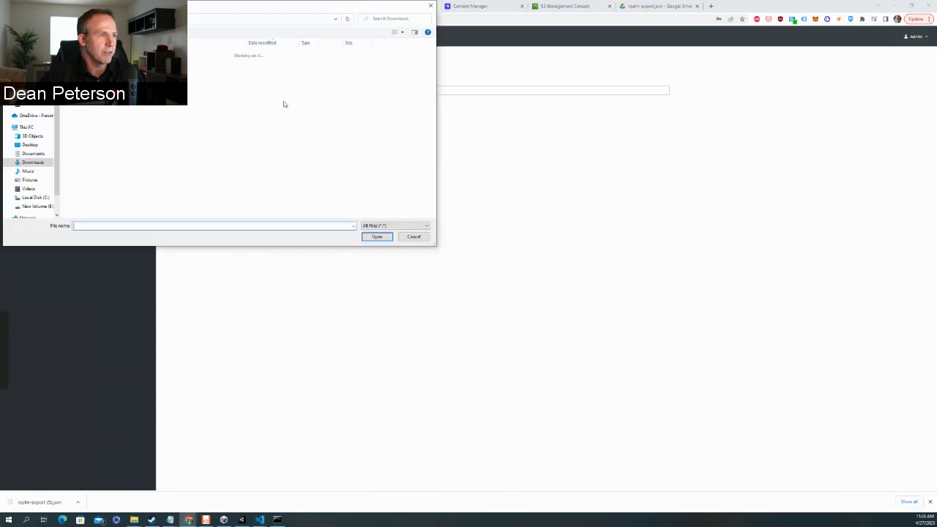
click(219, 64)
click(376, 236)
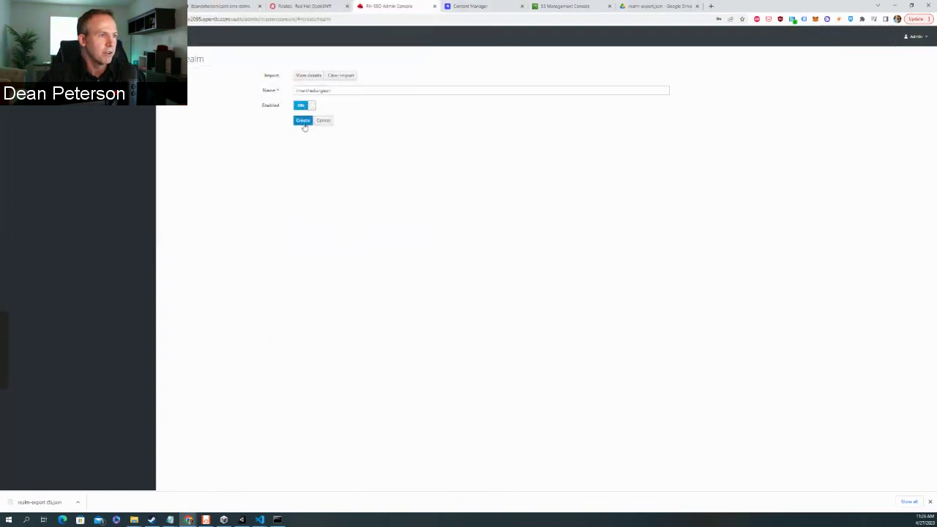
click(304, 124)
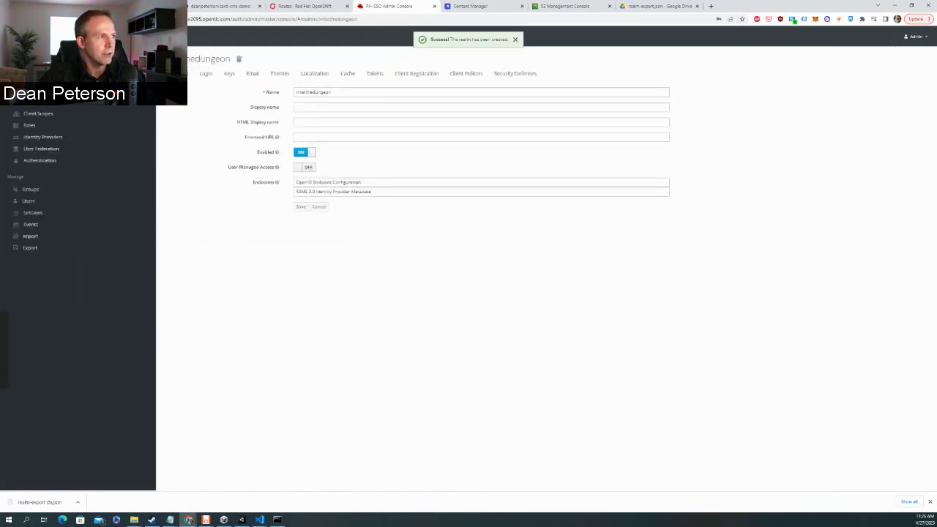
Review the tdd-unity client's settings in the realm's Clients list
click(44, 104)
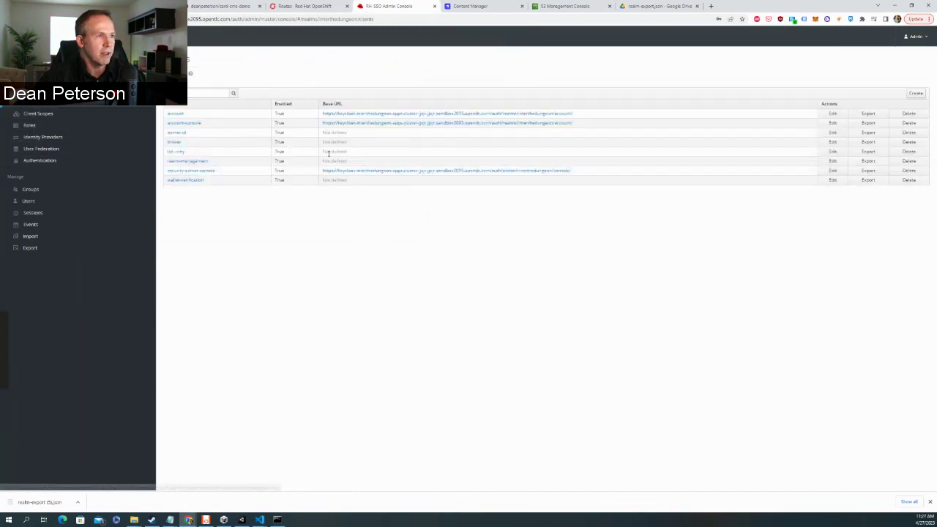
click(176, 152)
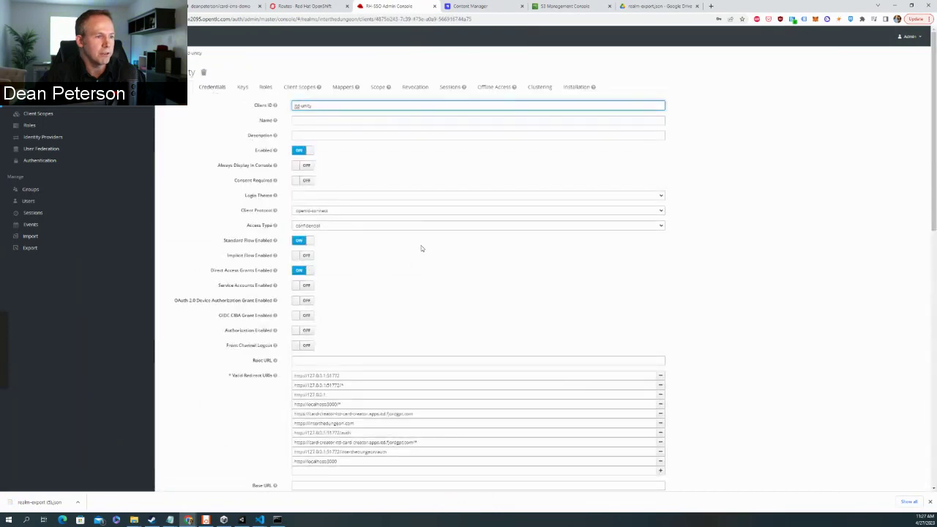
scroll(396, 415, down, 1)
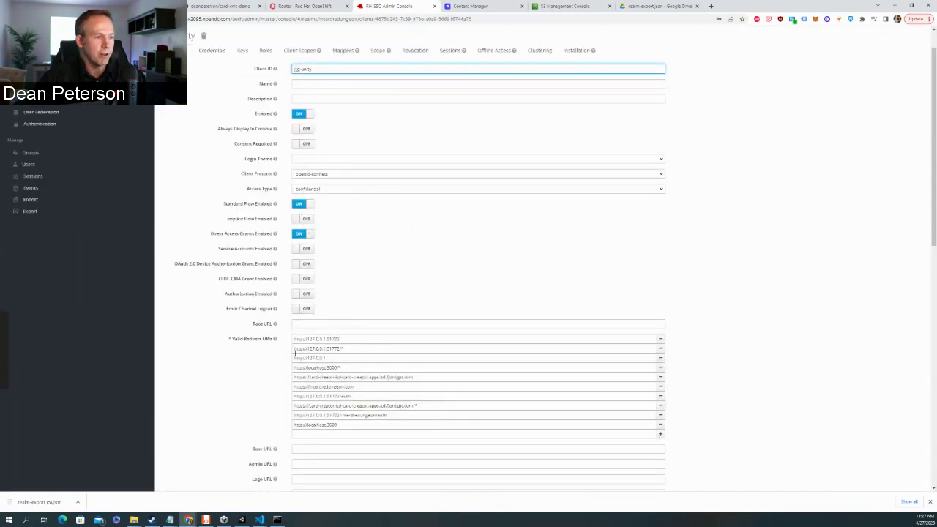
scroll(366, 223, up, 1)
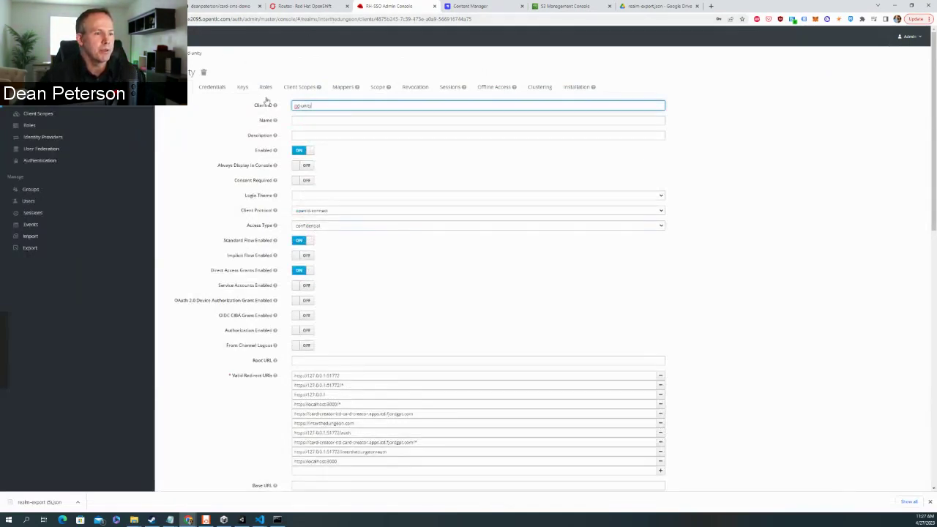
Bring the Unity editor to the front and maximize it over the browser
mouse_move(246, 523)
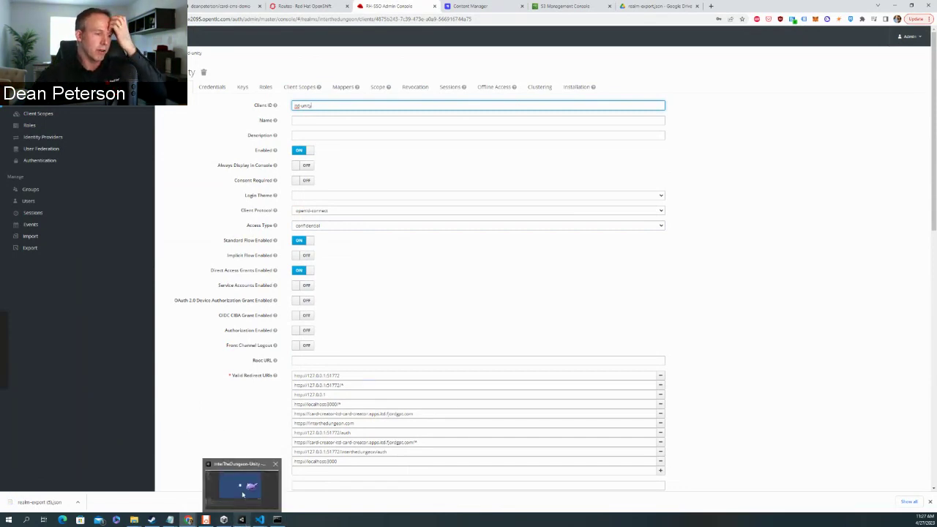
click(242, 485)
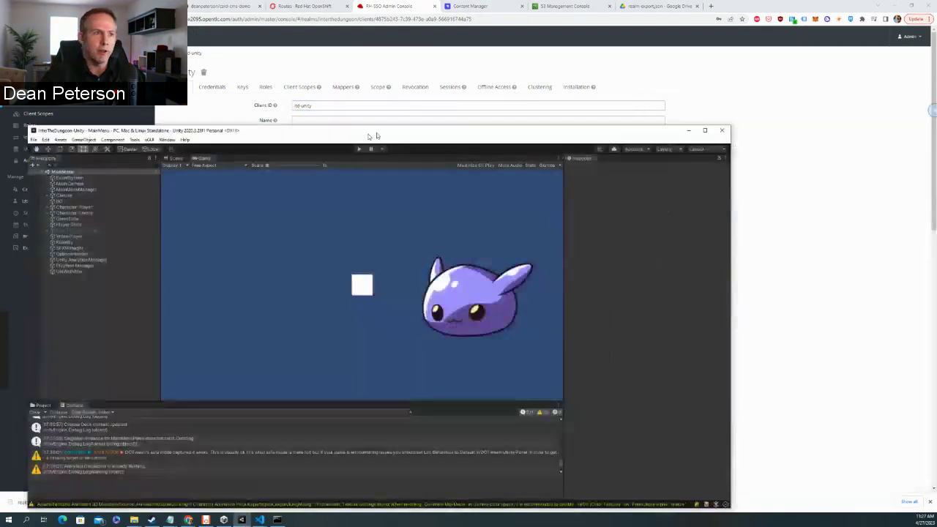
drag(376, 133, 448, 1)
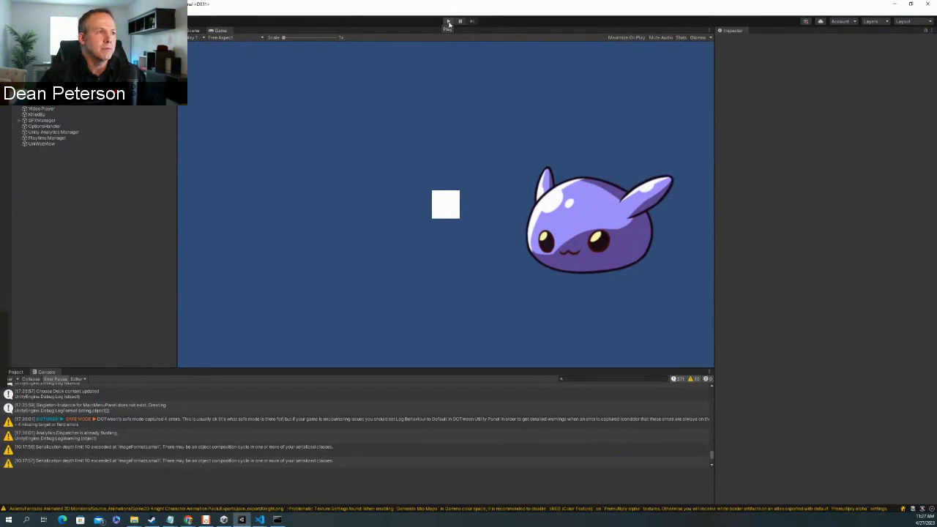
Run the game in Play mode, log out, and choose Login to reach the interthedungeon sign-in page
click(449, 22)
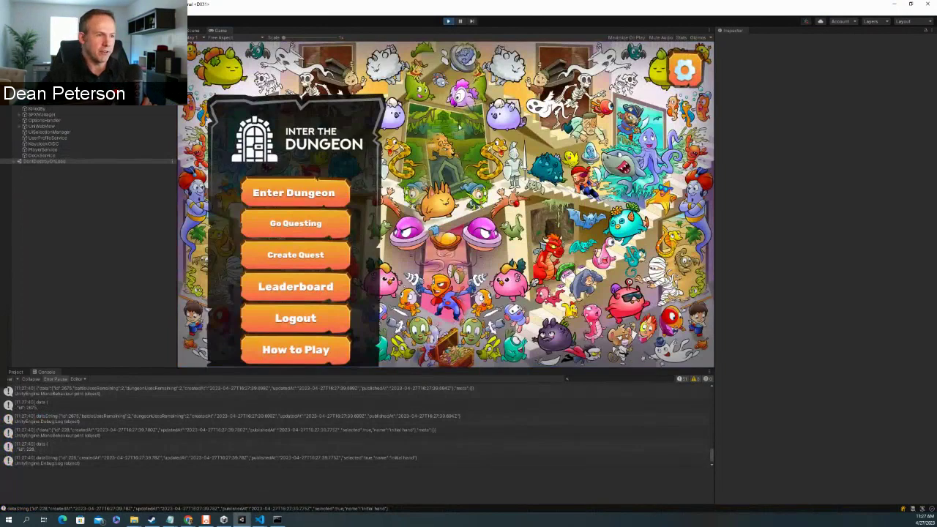
click(319, 318)
click(331, 268)
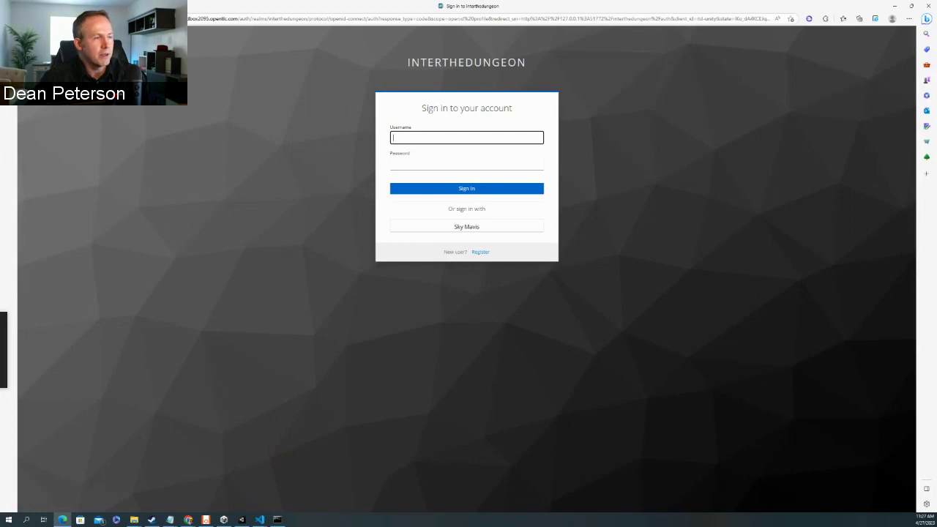
Open the Keycloak registration form and enter the player's first name, last name and e-mail
click(480, 252)
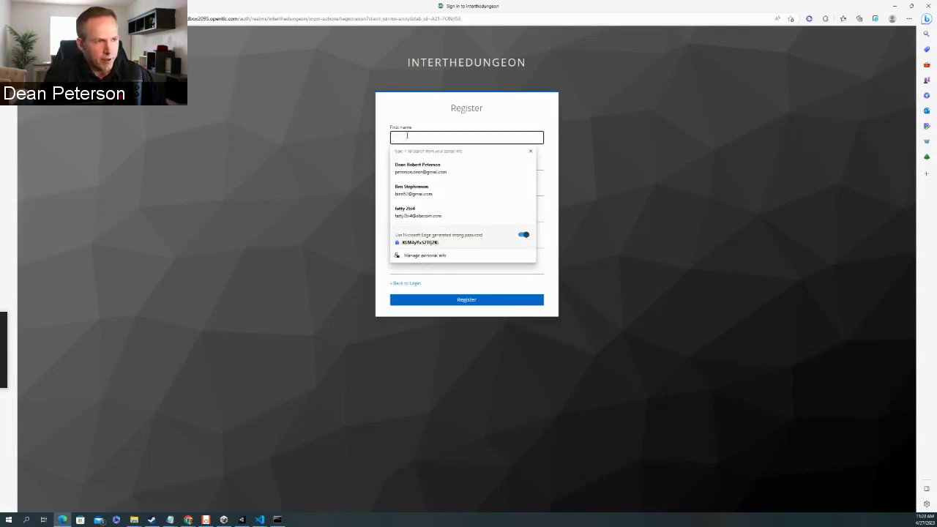
key(Tab)
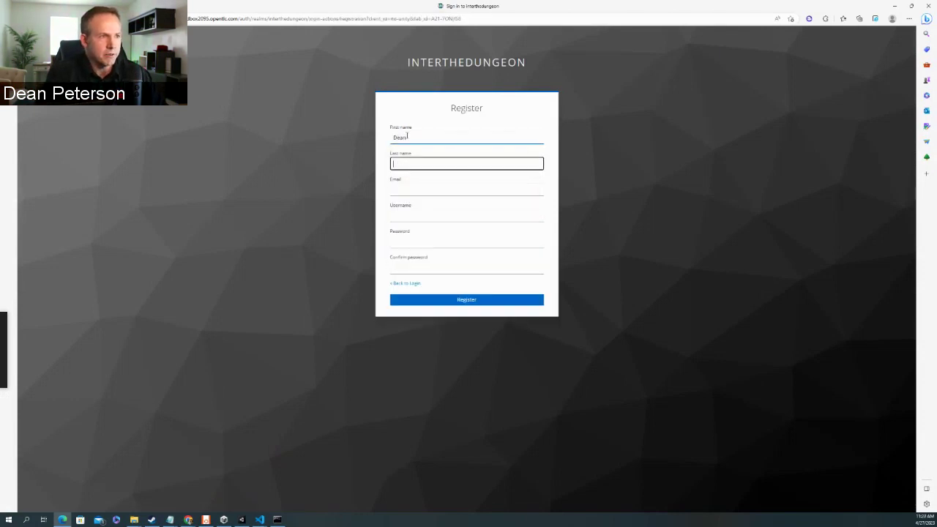
key(Tab)
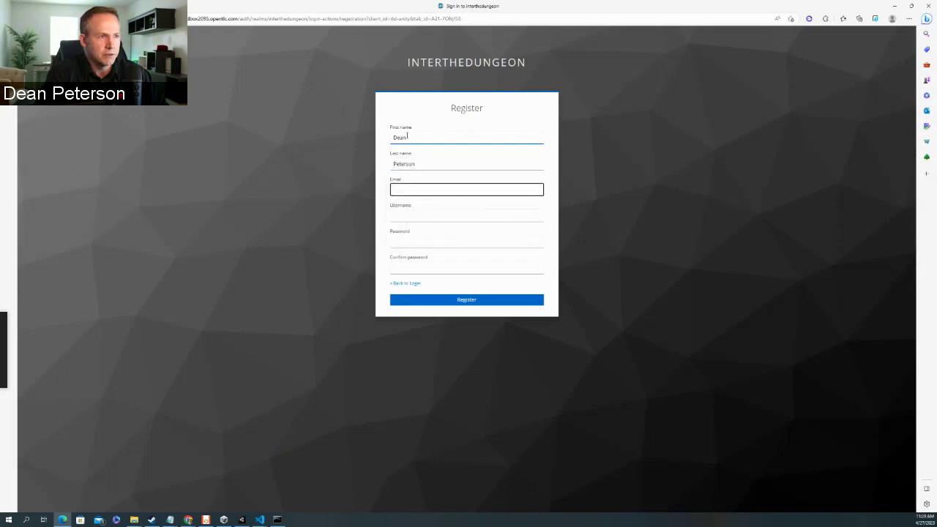
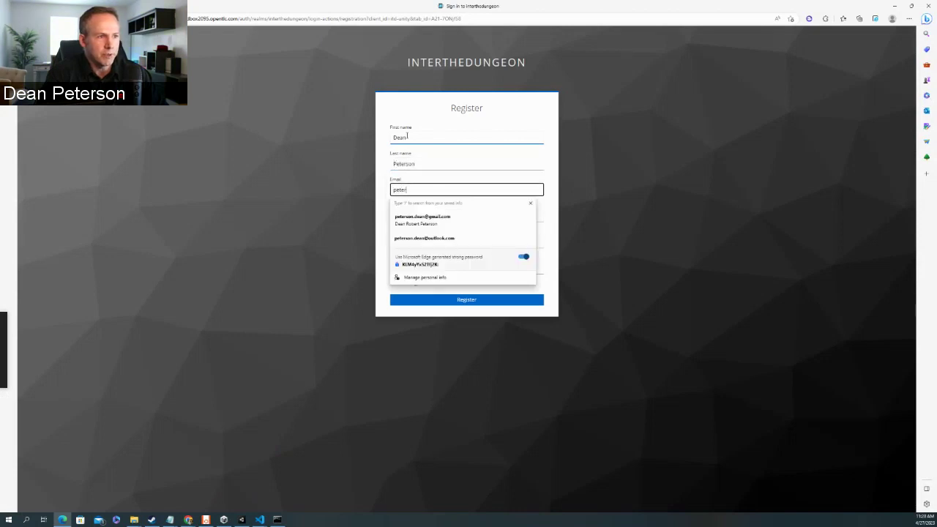
key(Tab)
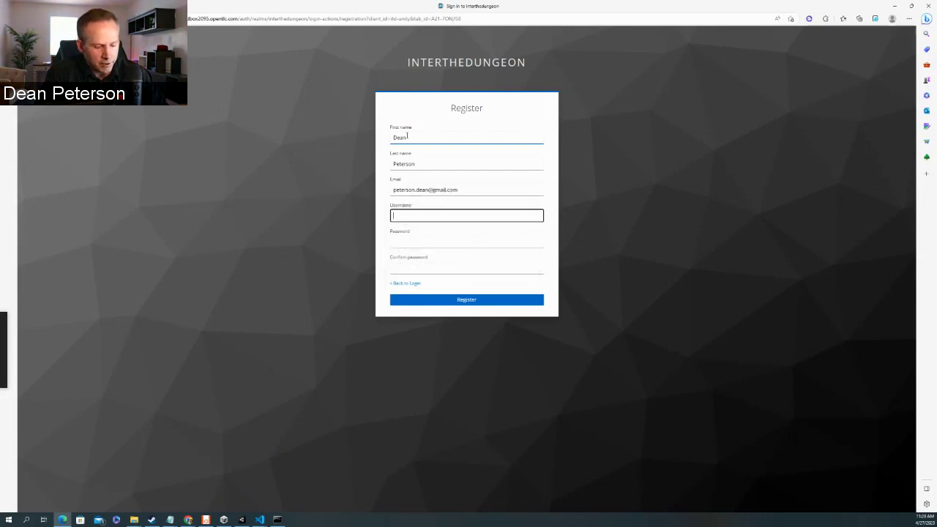
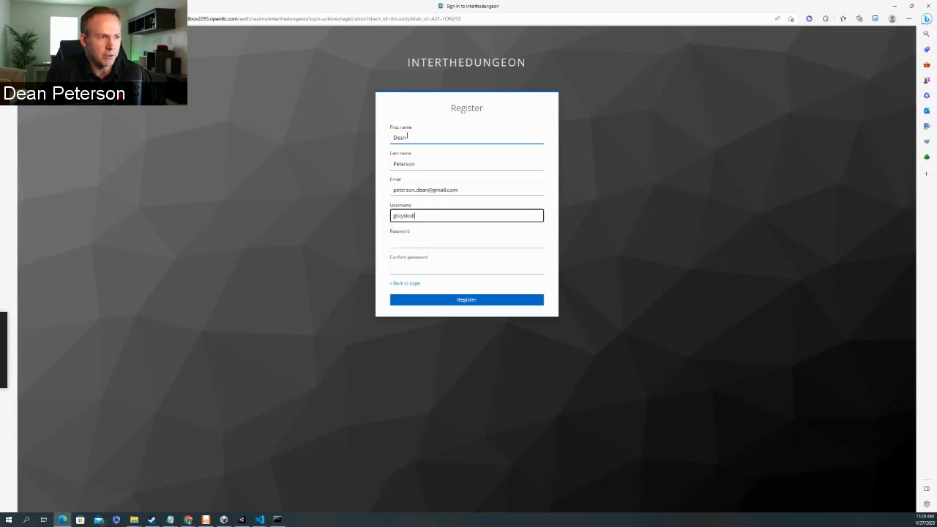
Enter a username, the password and its confirmation, then submit the registration
click(411, 242)
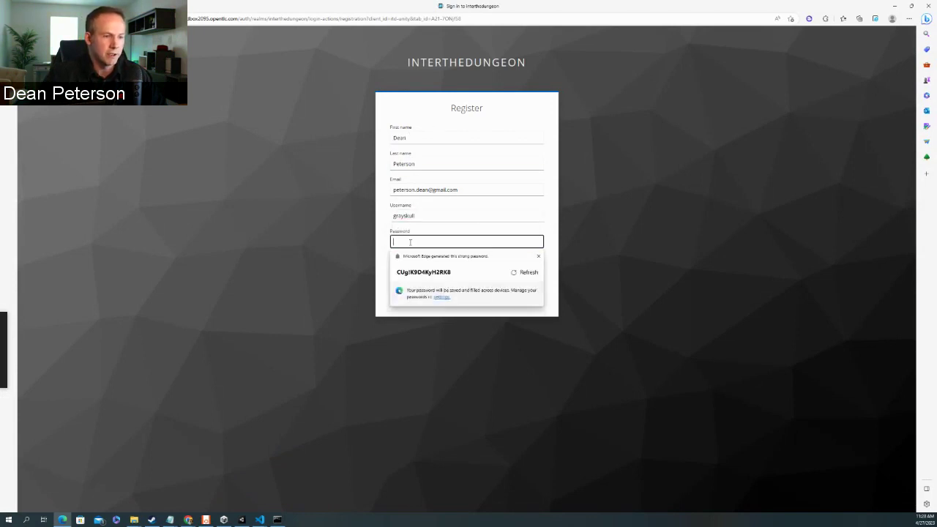
key(Tab)
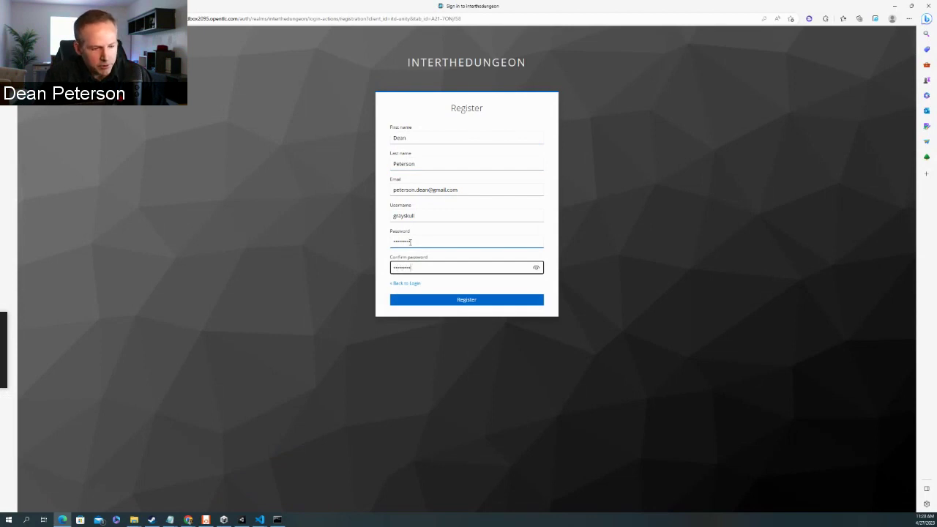
click(483, 303)
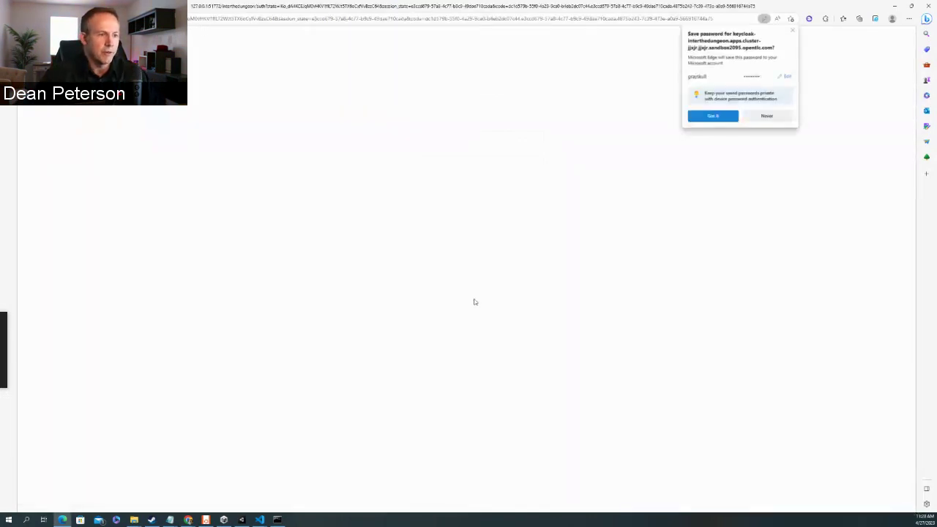
Dismiss the browser's password prompt, enter the dungeon as the new player, then minimize Unity
click(895, 5)
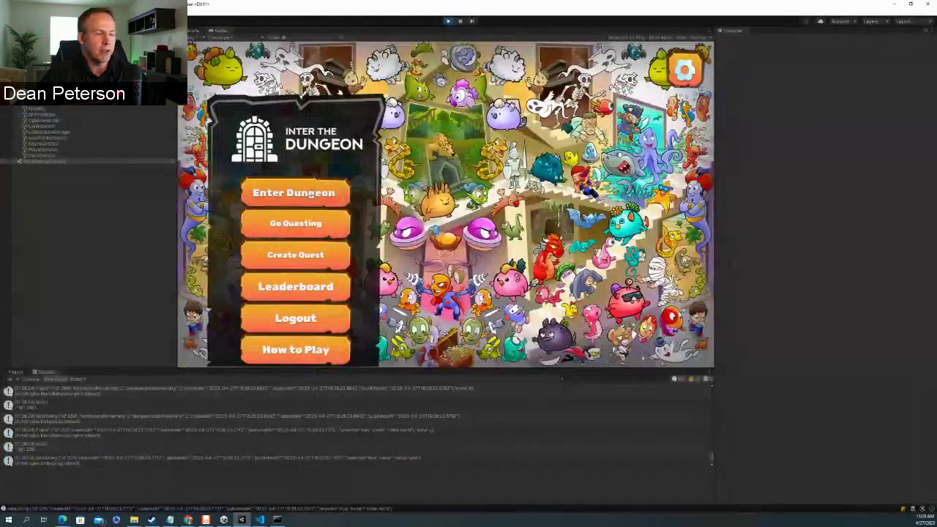
click(310, 193)
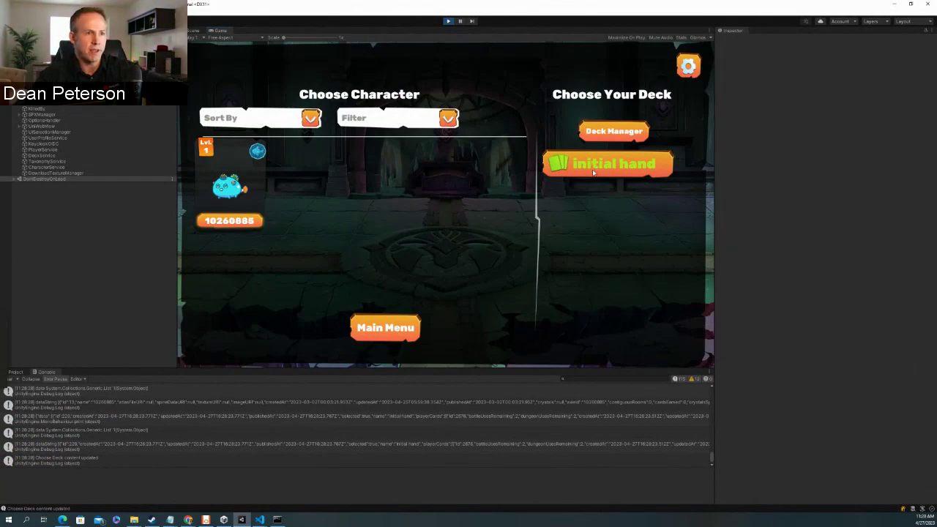
click(894, 3)
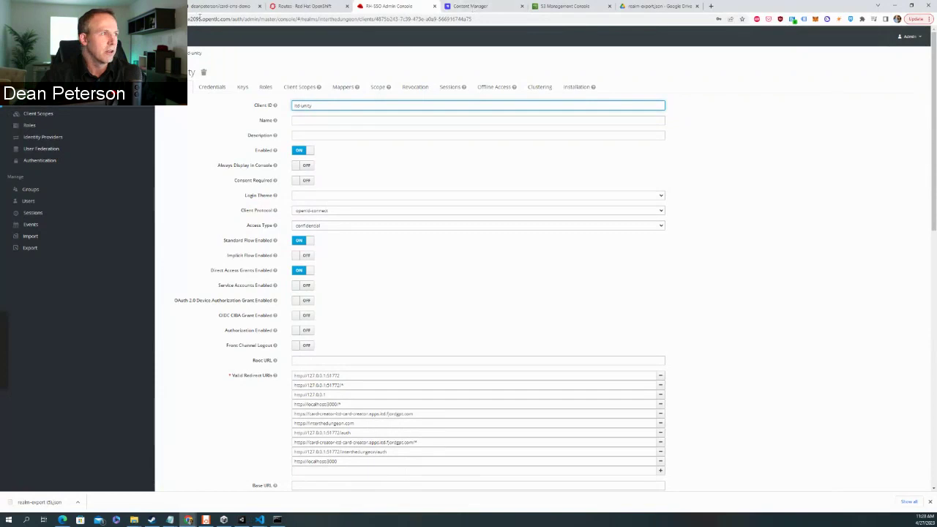
Show page 15 of Strapi's Deck entries with the new Initial hand deck 229, then return to Unity
click(472, 6)
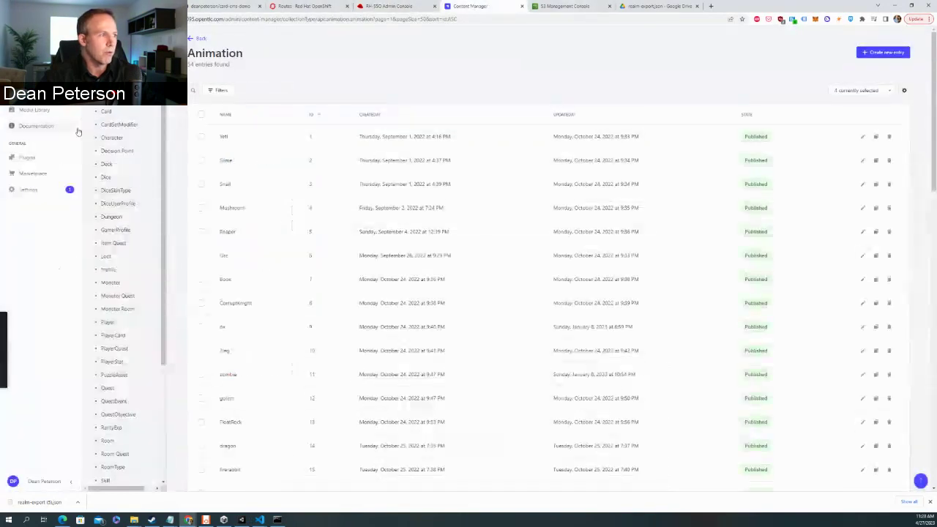
click(107, 165)
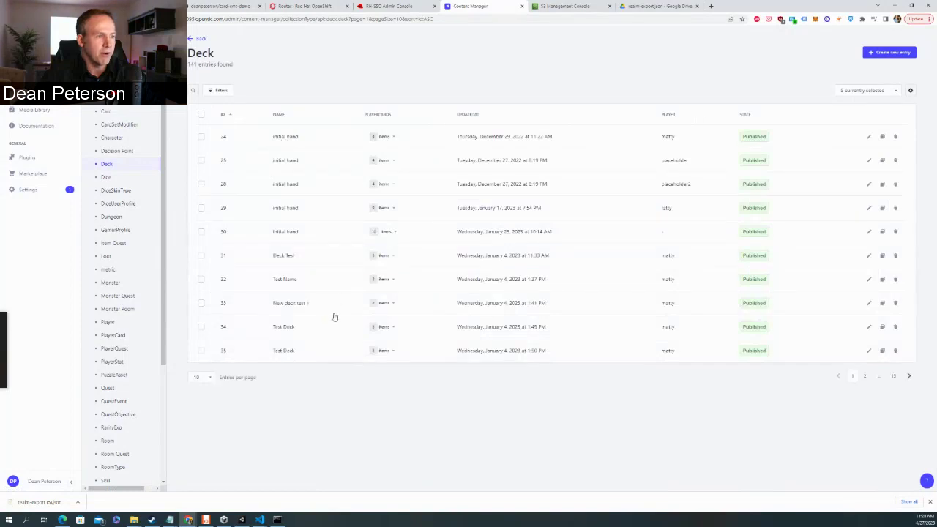
click(894, 376)
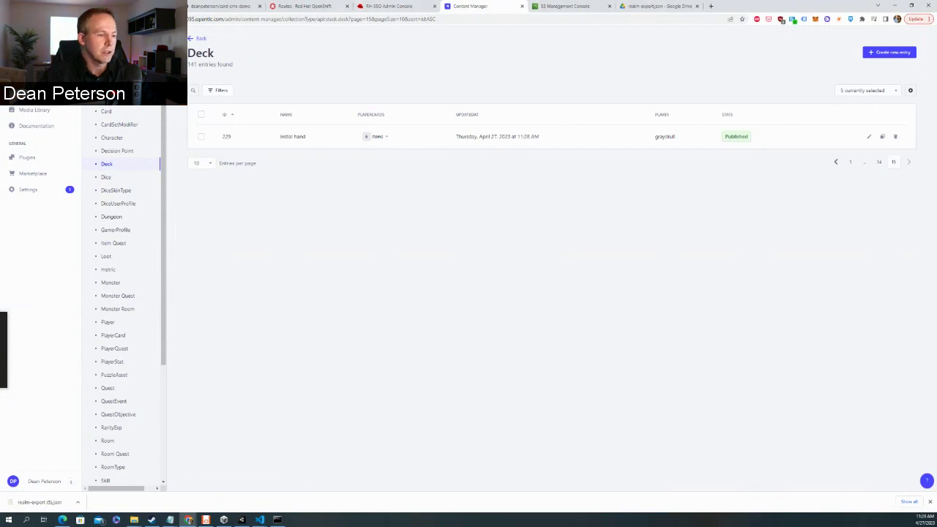
click(248, 521)
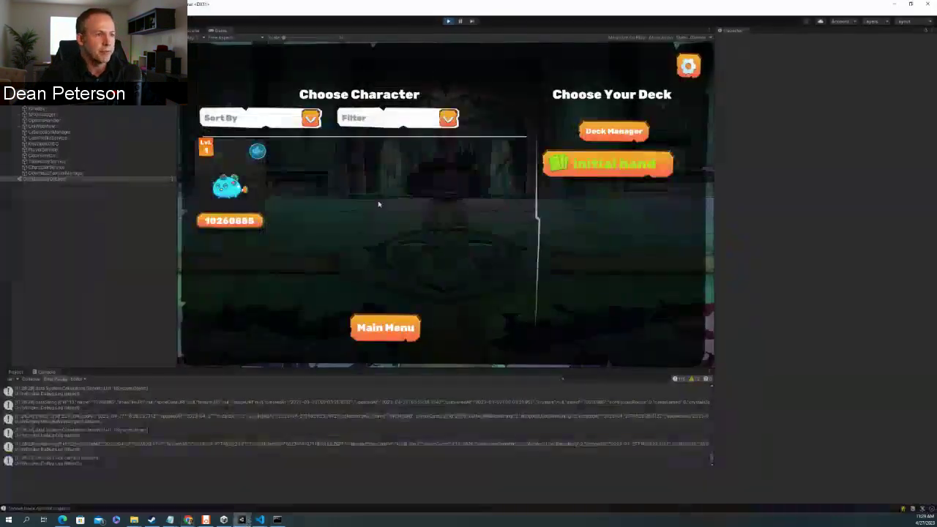
Select the level 1 character, enter the dungeon and close the Tutorial to face the snail
click(243, 186)
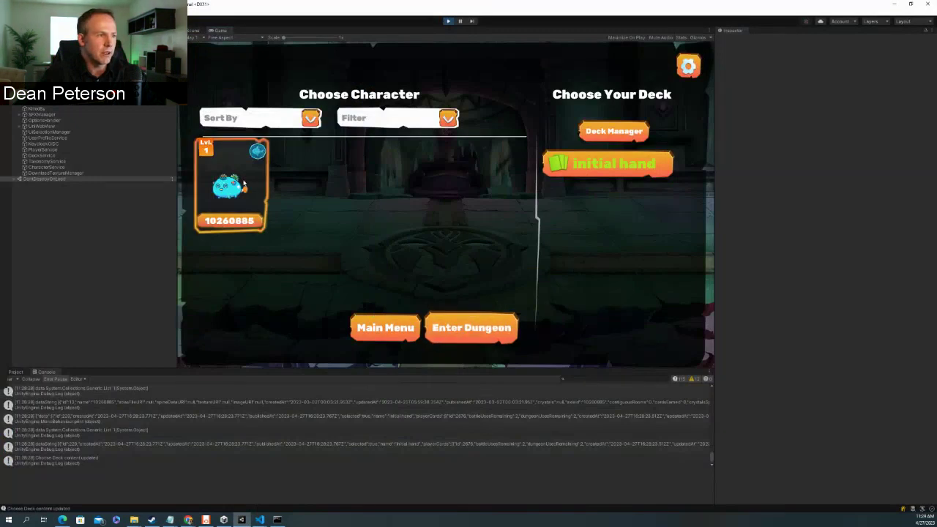
click(489, 334)
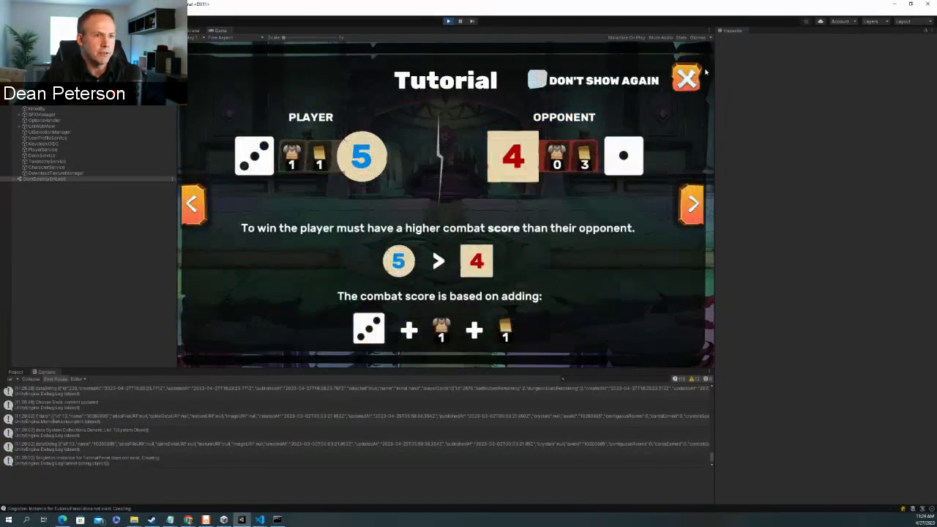
click(687, 78)
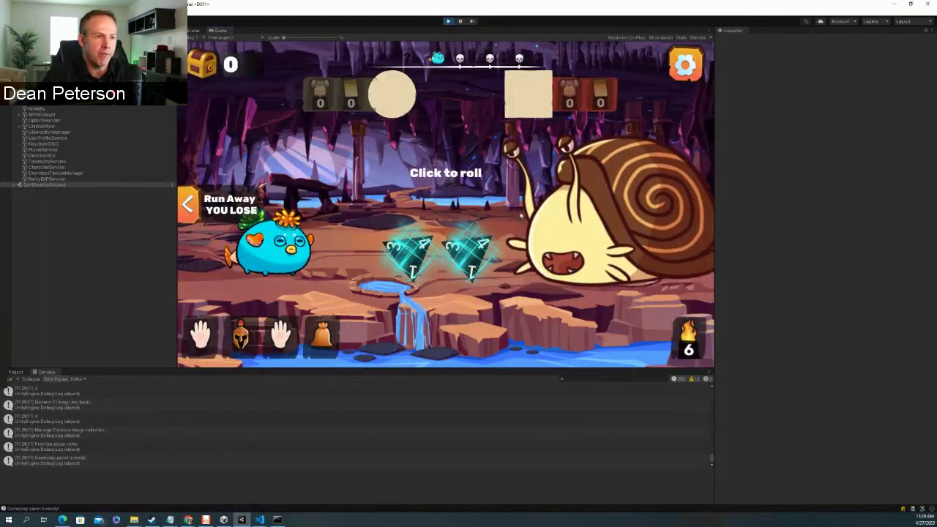
Roll the dice, defeat the snail with Throwing Daggers and another card, and claim the reward
click(443, 255)
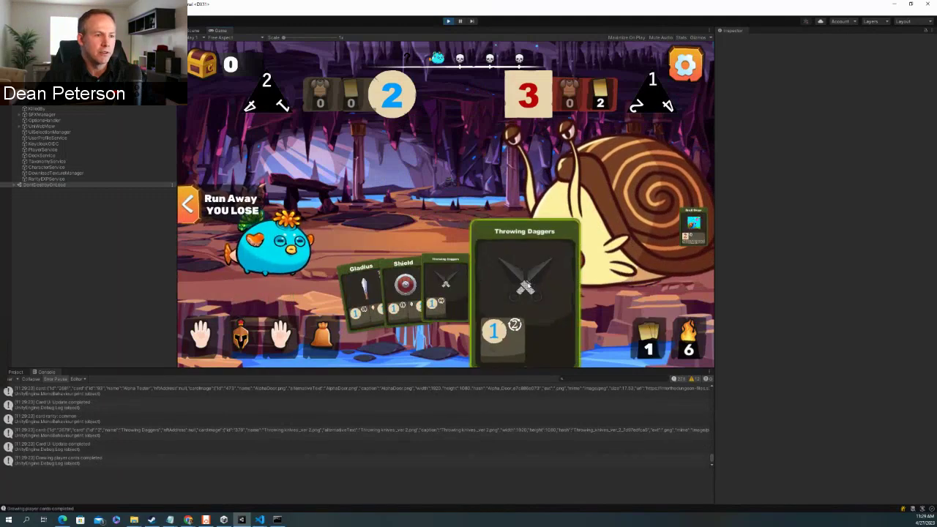
drag(523, 286, 616, 212)
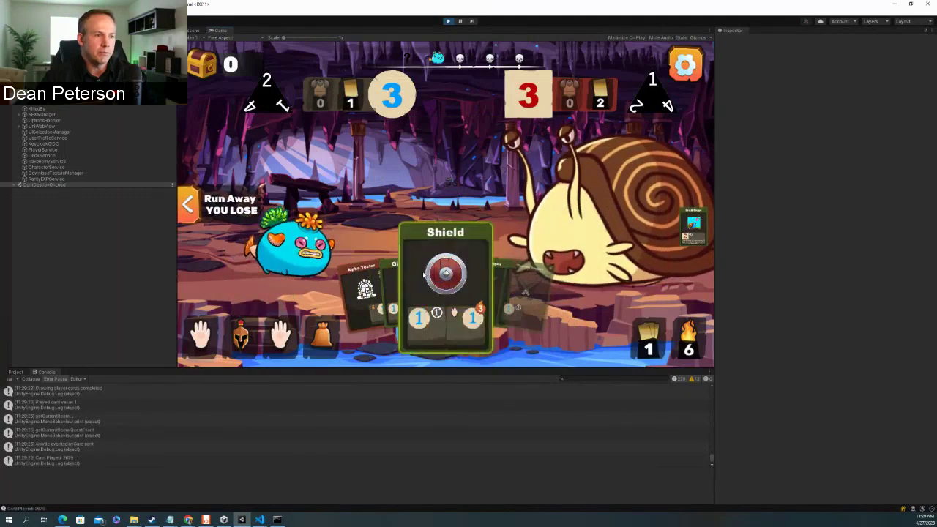
drag(468, 250, 622, 187)
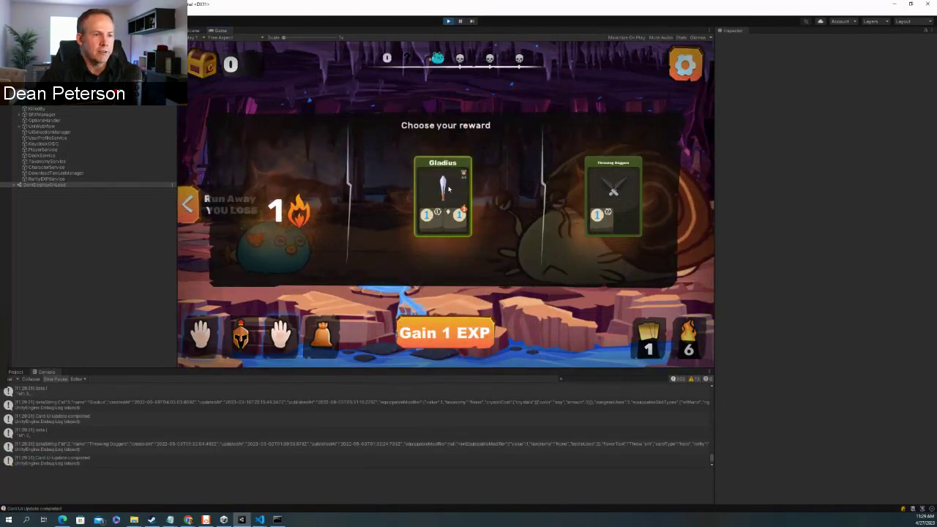
click(602, 247)
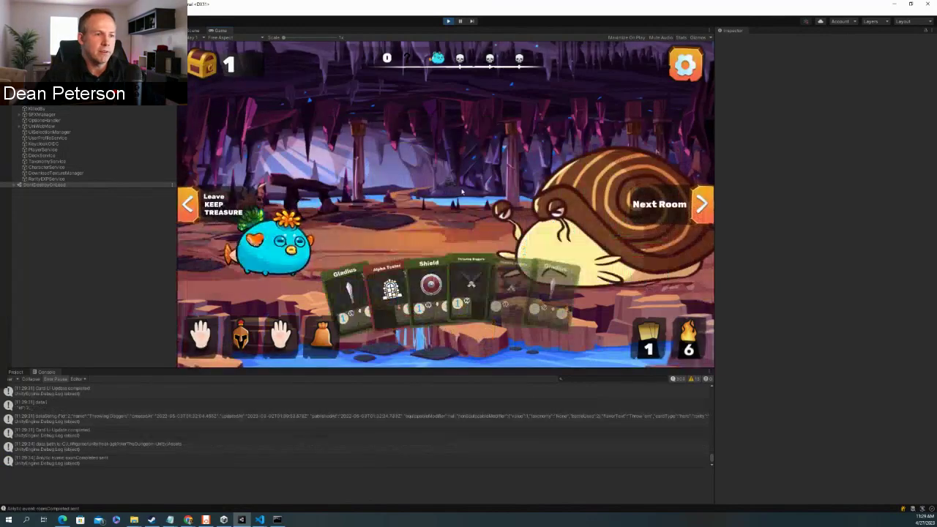
Clear the next room with Throwing Daggers, take the Snail Shield and choose Leave Keep Treasure
click(702, 205)
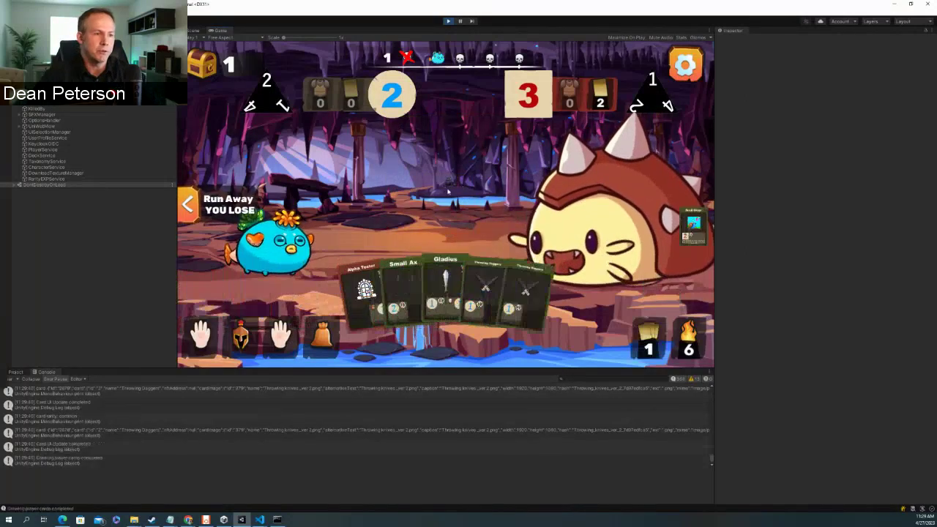
click(478, 272)
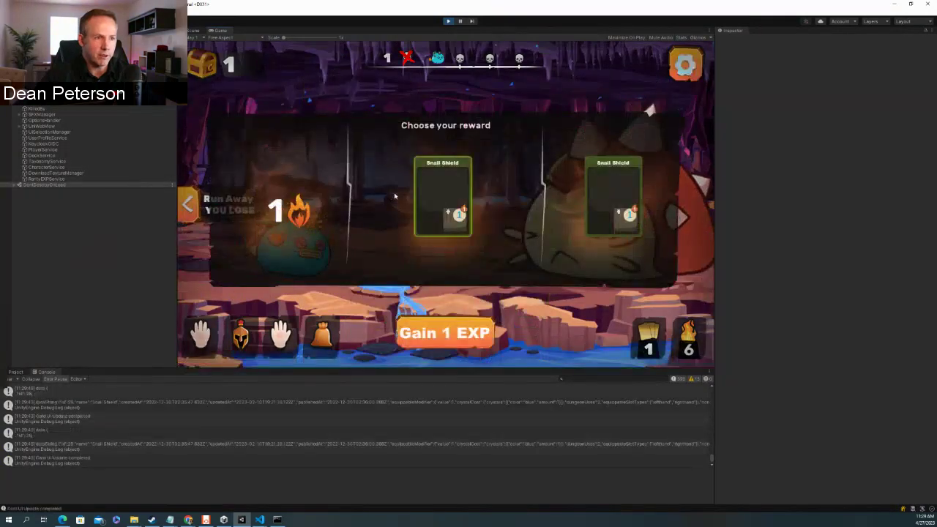
click(468, 191)
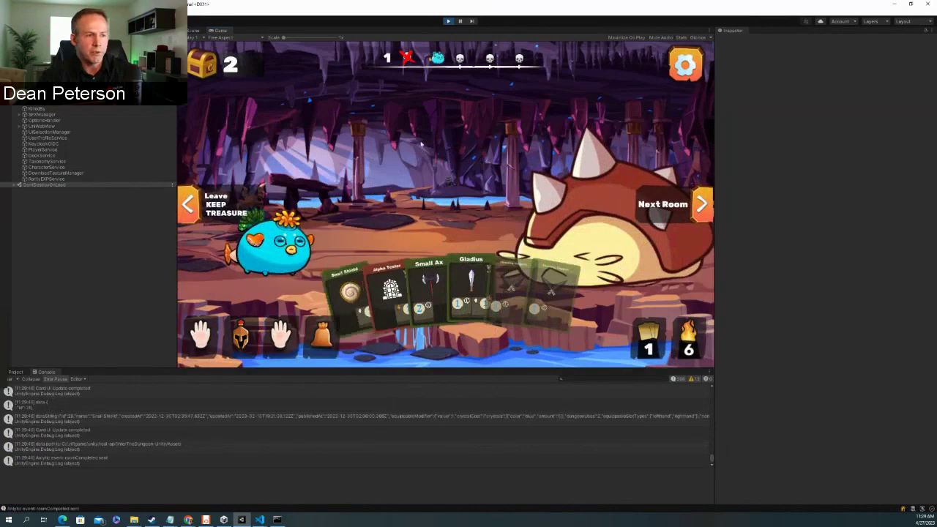
click(189, 205)
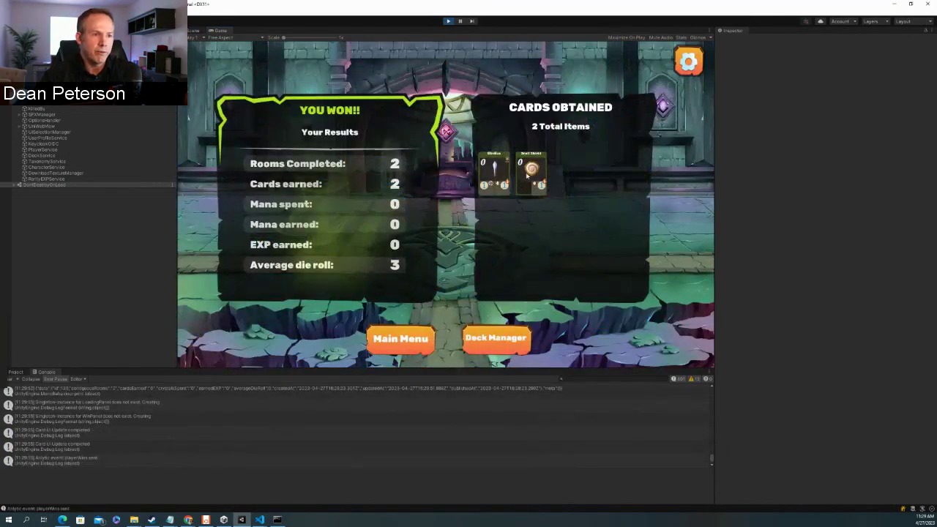
Open the Deck Manager to view Gladius, Shield, Throwing Daggers, Small Ax and Alpha Tester
click(498, 338)
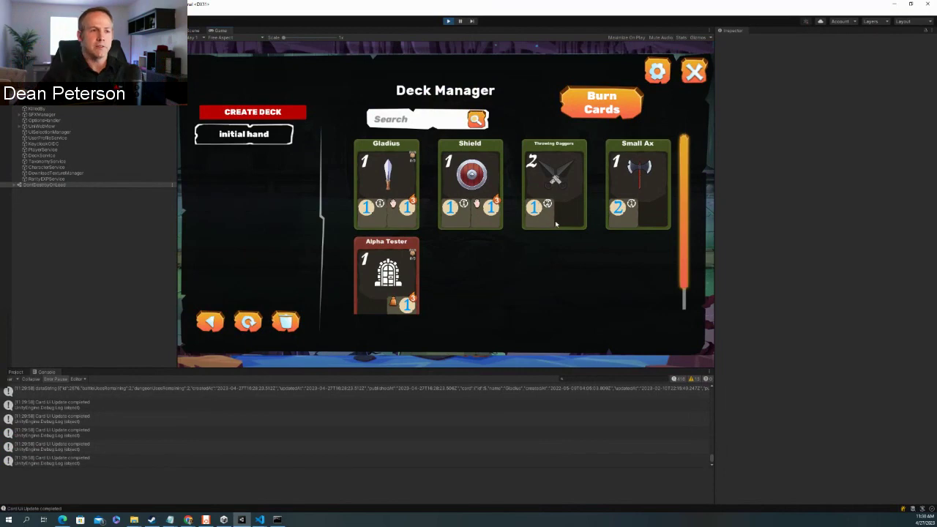
In the OpenShift console's Administrator perspective, open Home > Projects to list the cluster projects
key(alt+Tab)
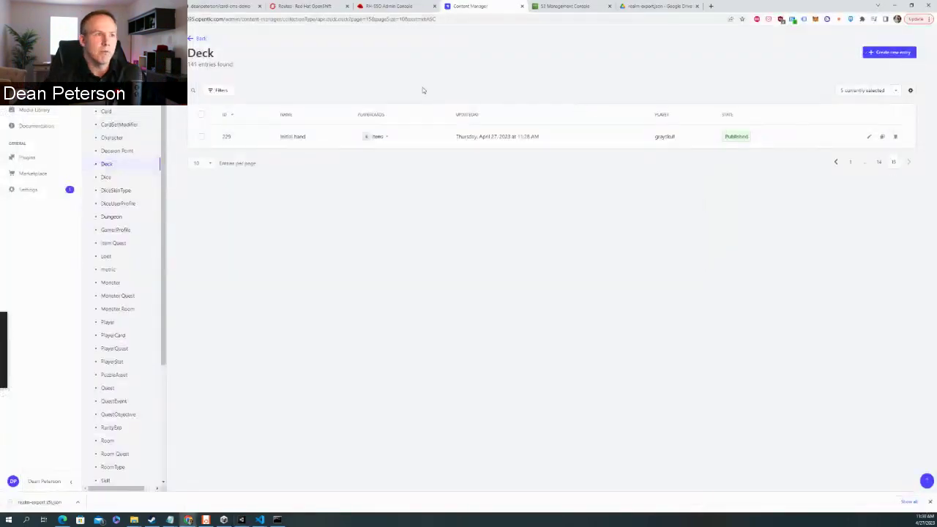
click(310, 7)
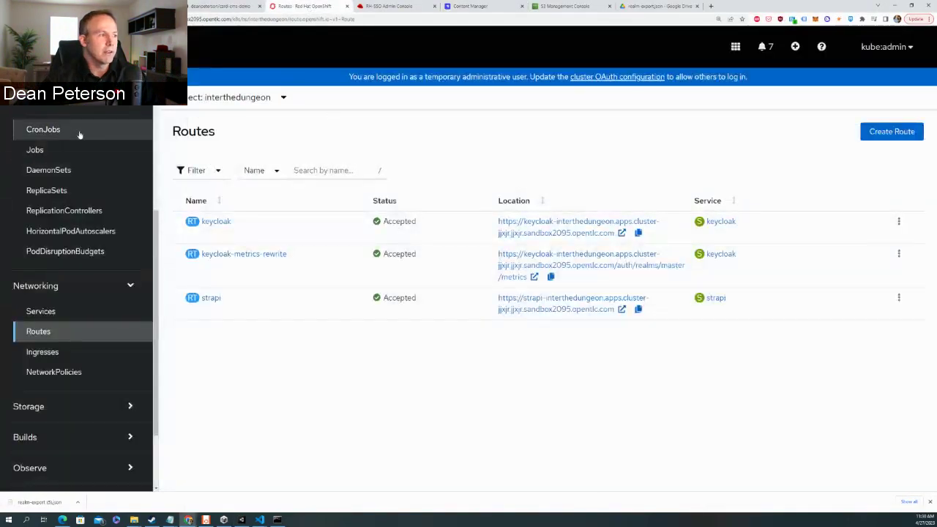
scroll(87, 181, up, 4)
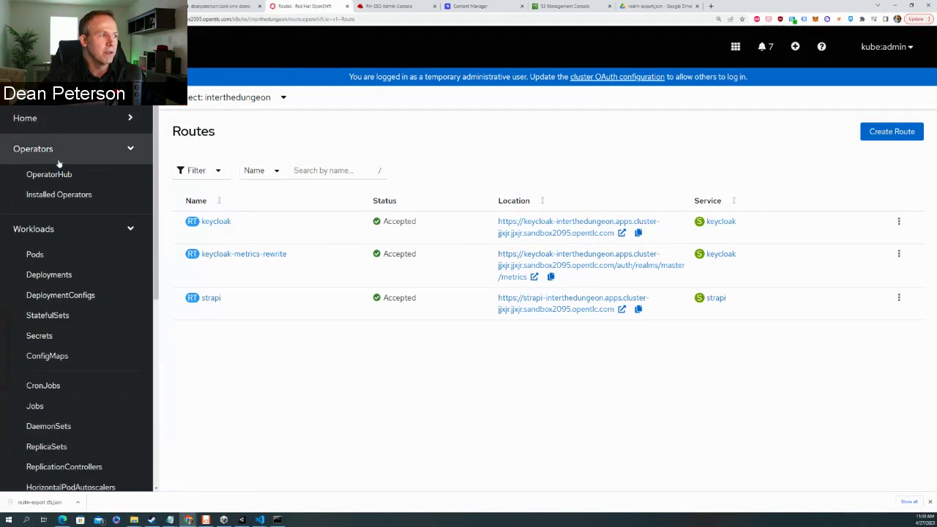
click(73, 95)
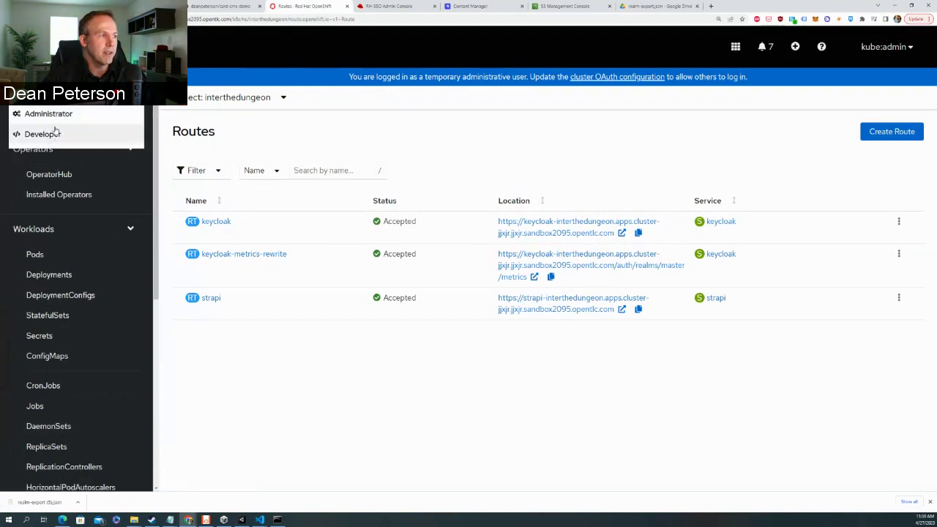
click(46, 114)
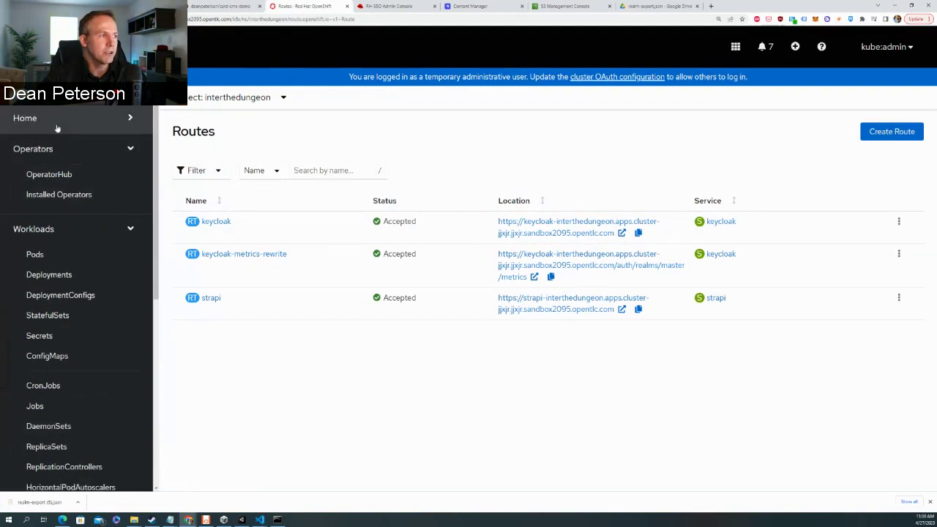
click(57, 126)
click(23, 165)
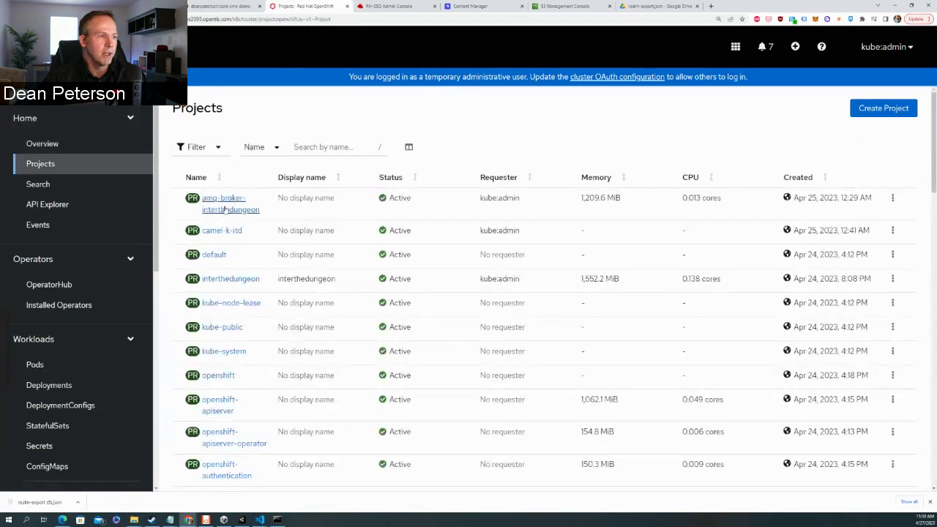
Open Red Hat Integration - AMQ Broker for RHEL 8 under amq-broker-interthedungeon's Installed Operators
click(234, 211)
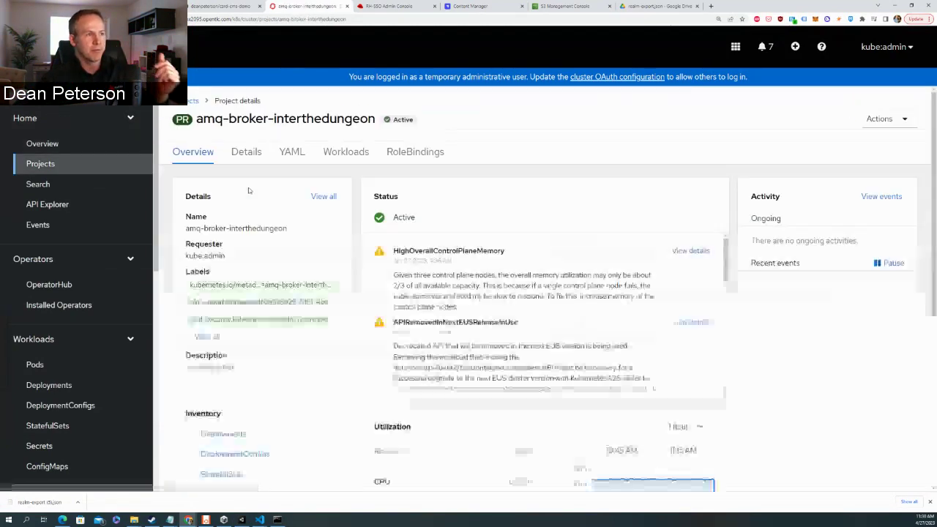
click(60, 305)
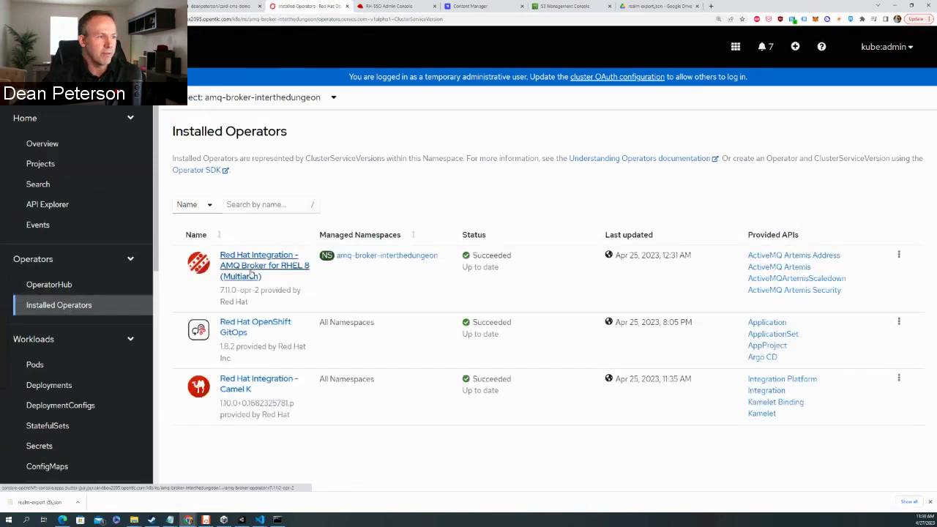
click(240, 269)
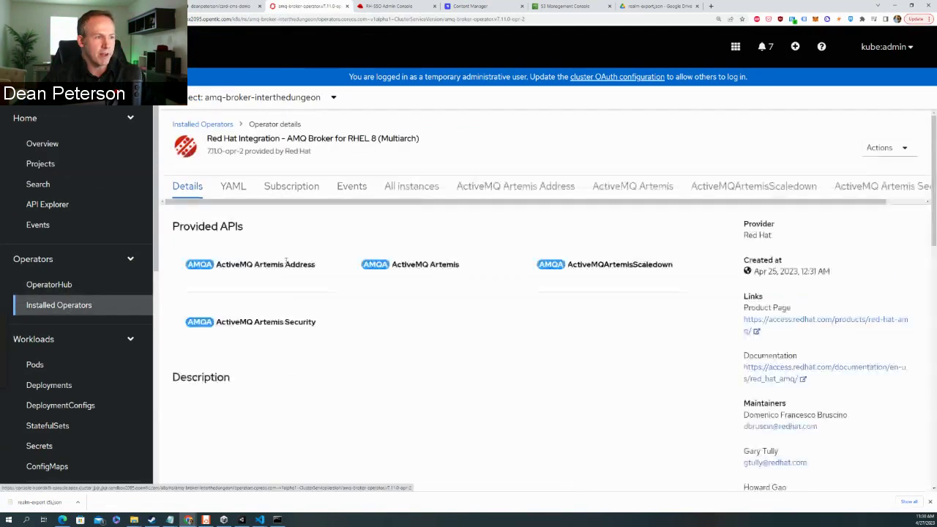
scroll(536, 206, right, 2)
scroll(523, 208, left, 2)
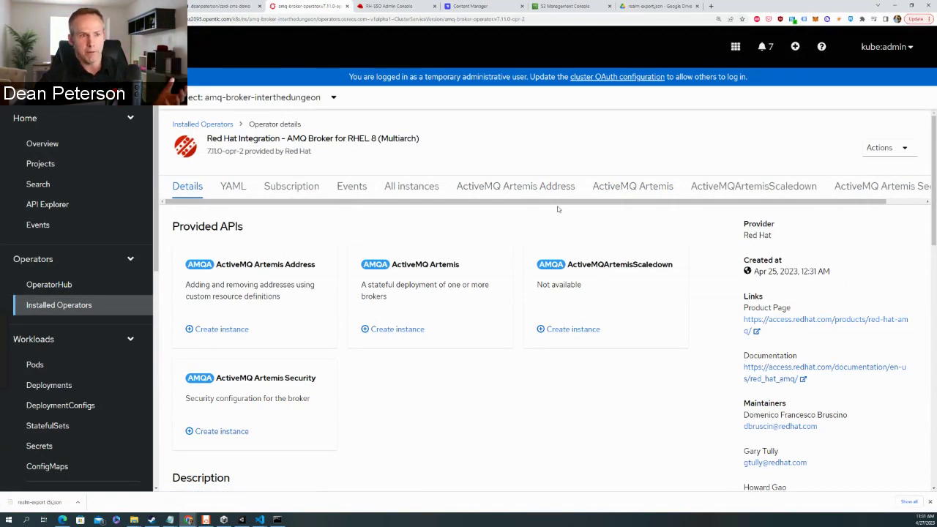
Show left-dungeon-queue's YAML: address and queue left-dungeon-events with anycast routing
click(537, 191)
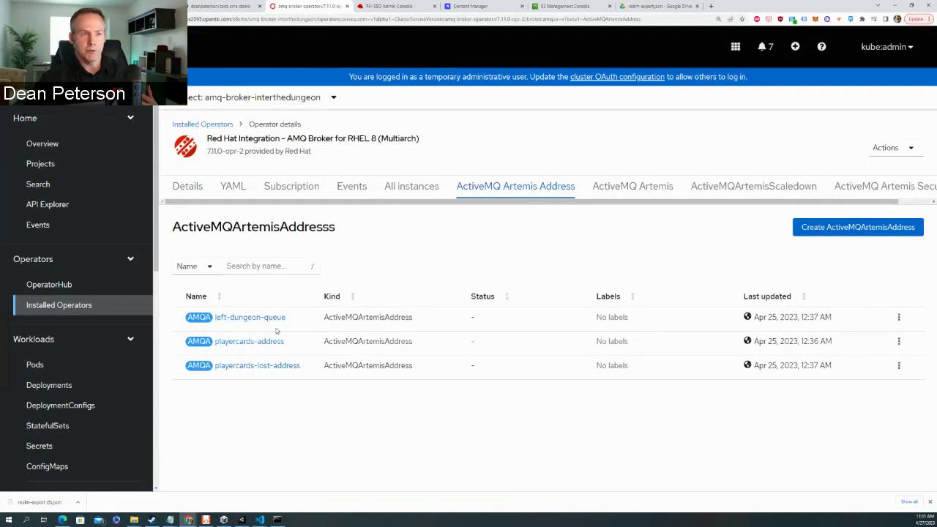
click(253, 317)
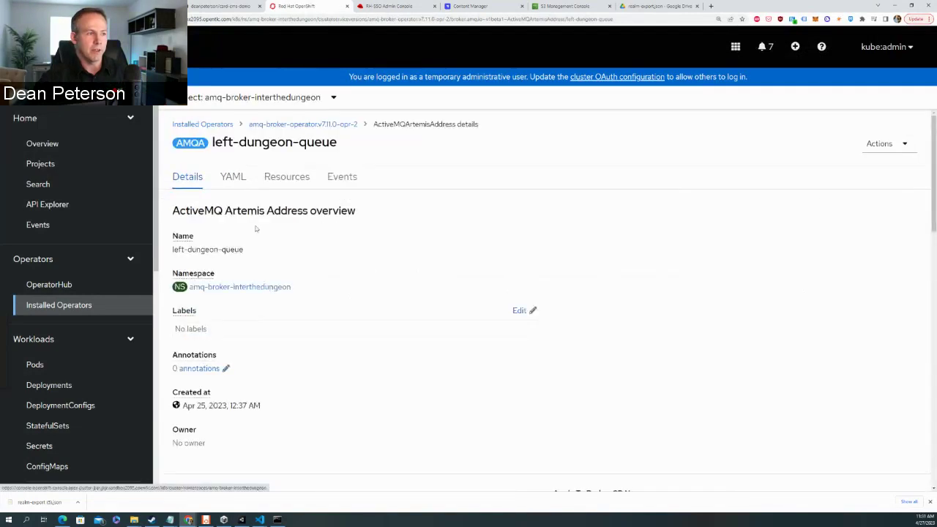
click(233, 177)
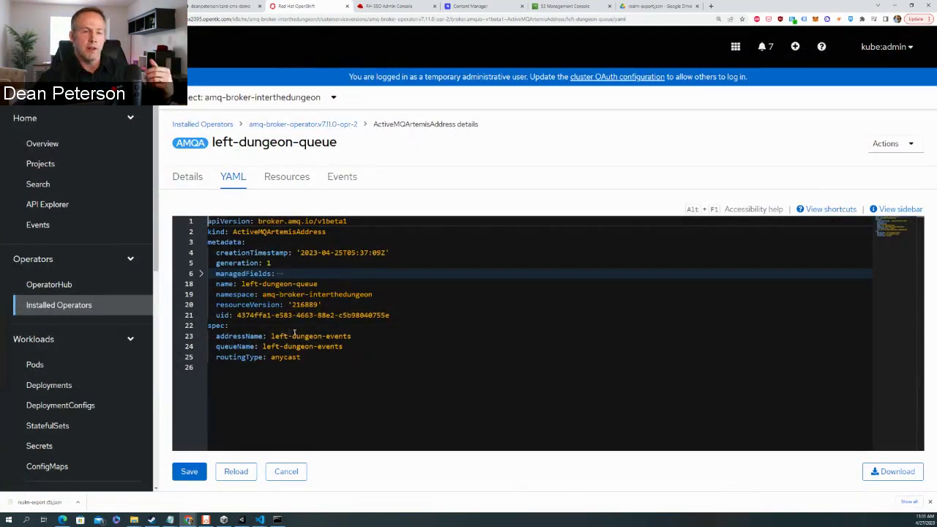
mouse_move(297, 333)
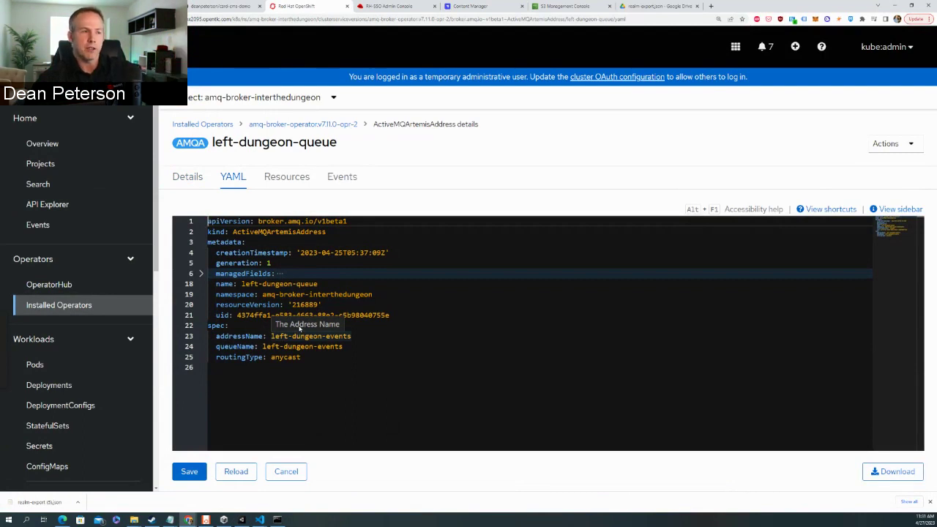
mouse_move(282, 304)
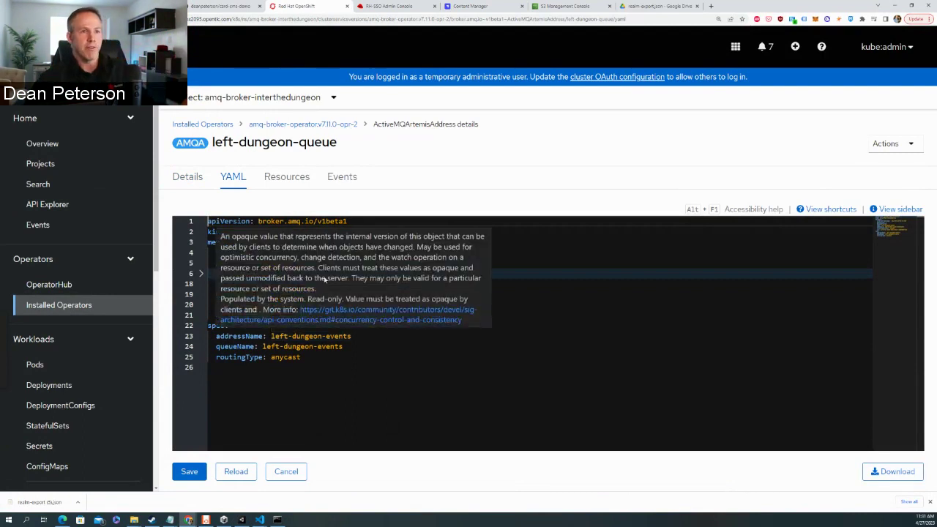
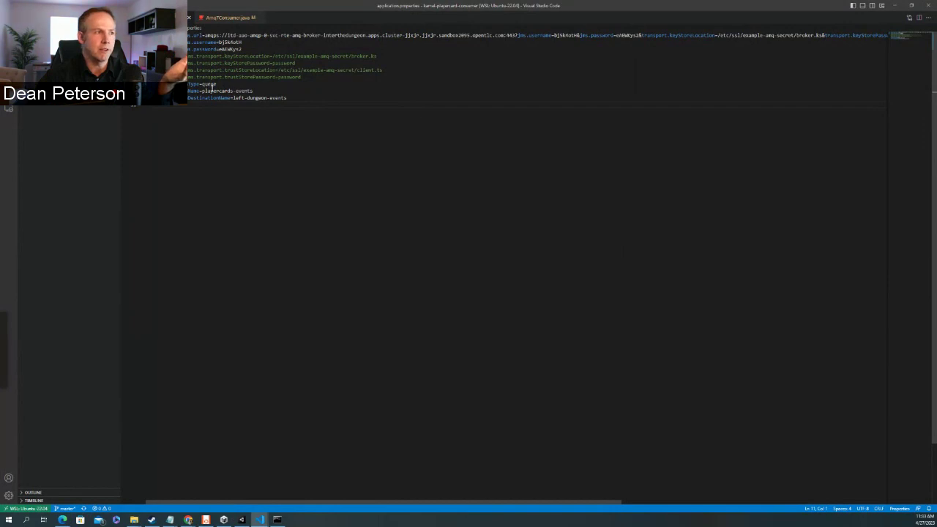
Scroll through the Camel routes in AmqConsumer.java, then minimize VS Code
key(ctrl+Tab)
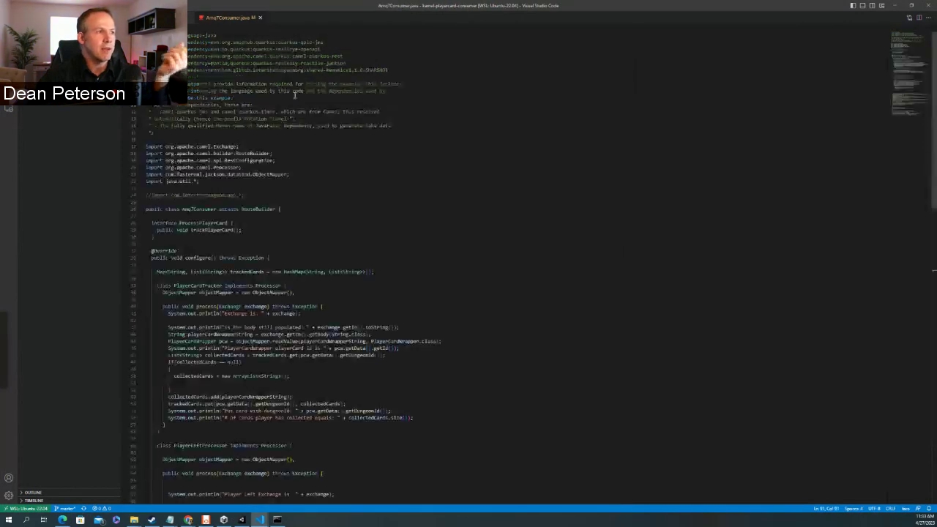
scroll(296, 93, down, 5)
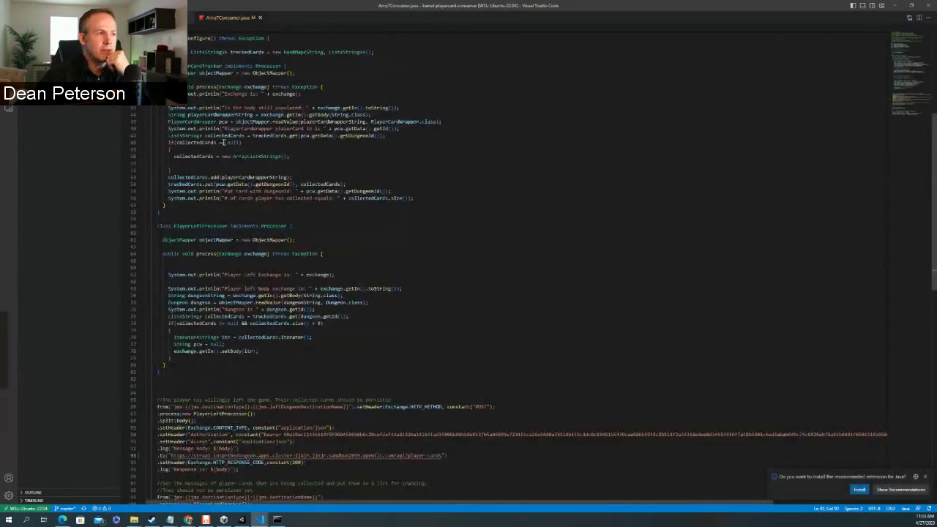
scroll(242, 147, down, 3)
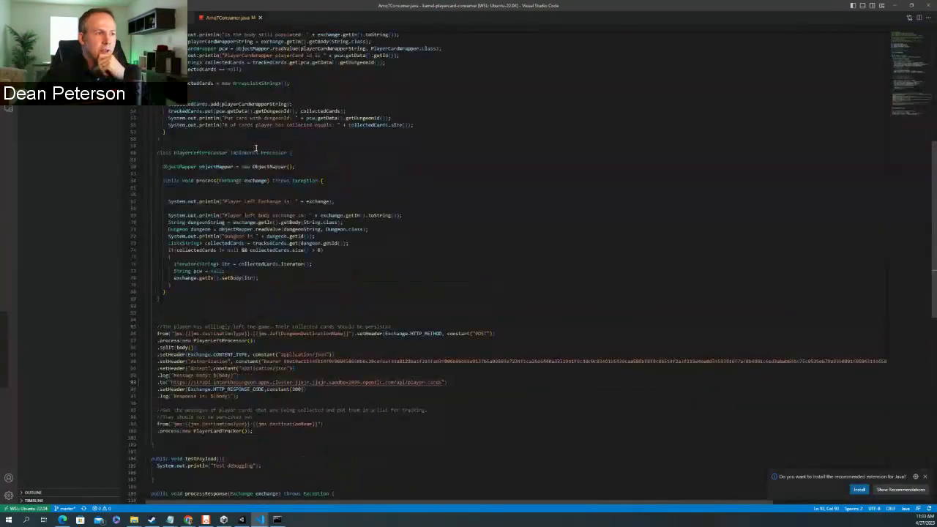
scroll(256, 149, up, 15)
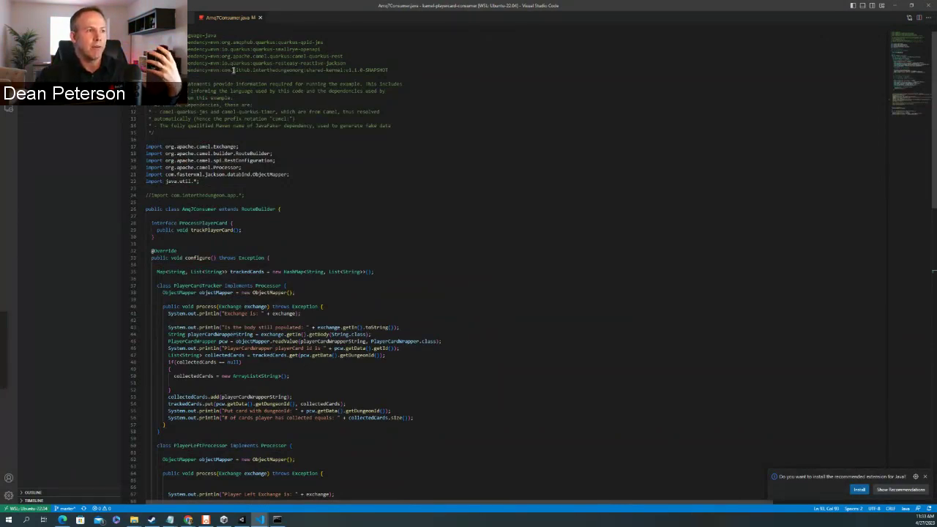
scroll(204, 91, down, 8)
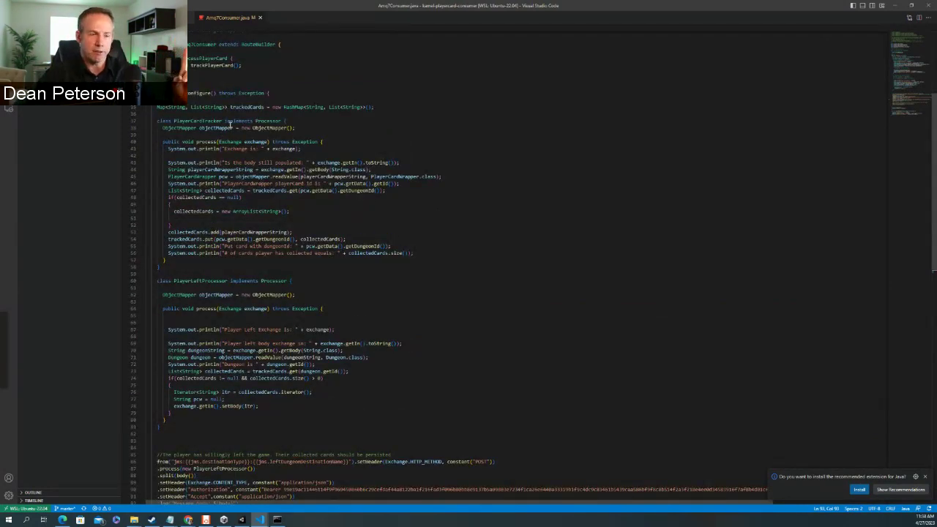
scroll(232, 128, up, 8)
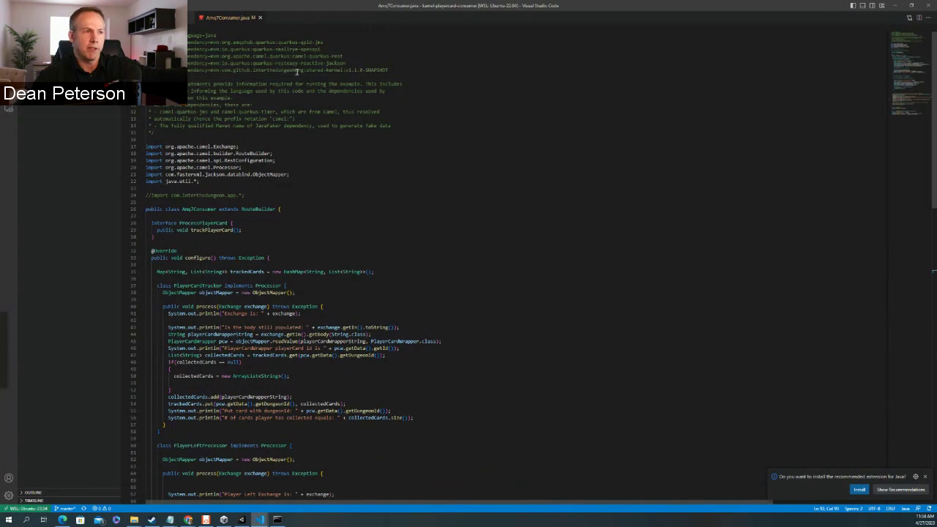
scroll(209, 160, down, 8)
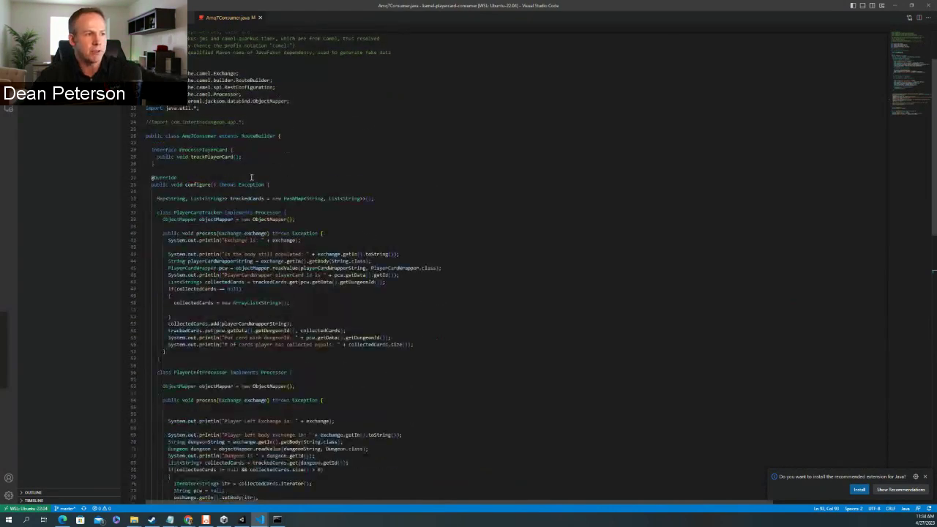
scroll(184, 169, down, 8)
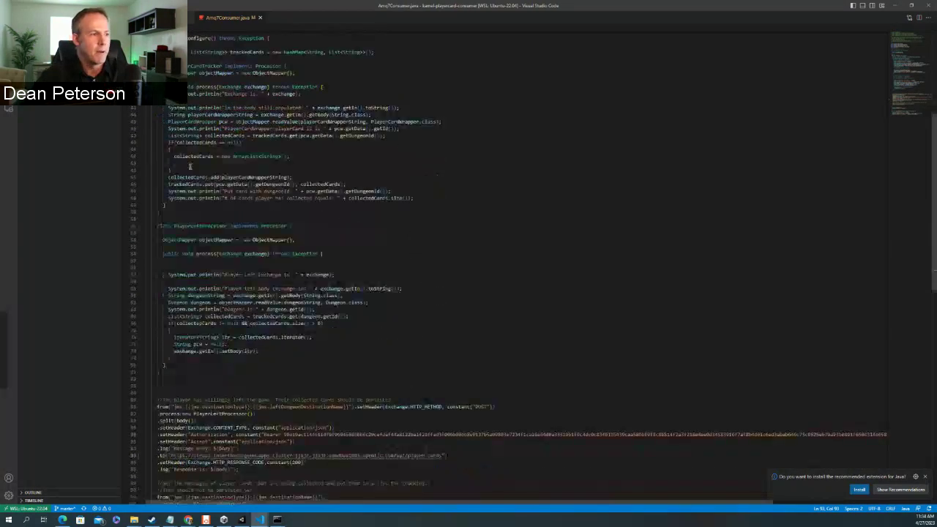
scroll(195, 176, down, 5)
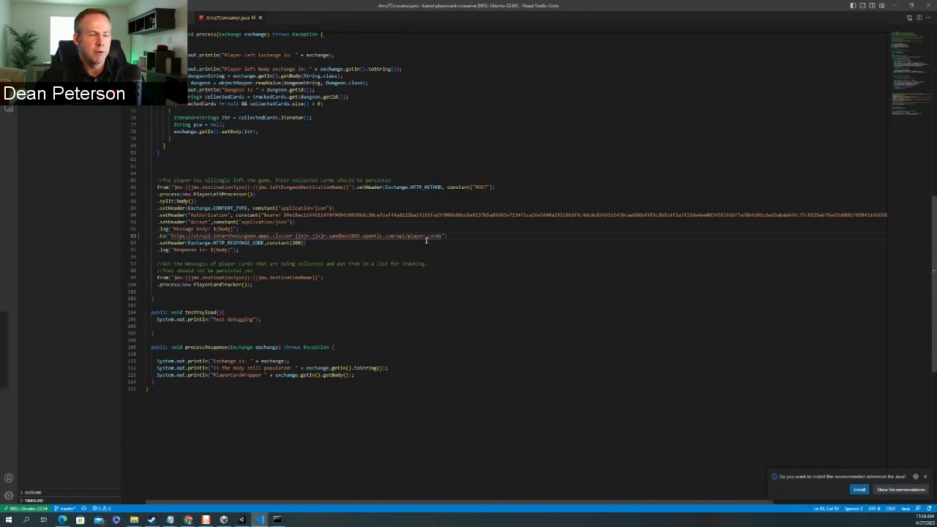
click(896, 5)
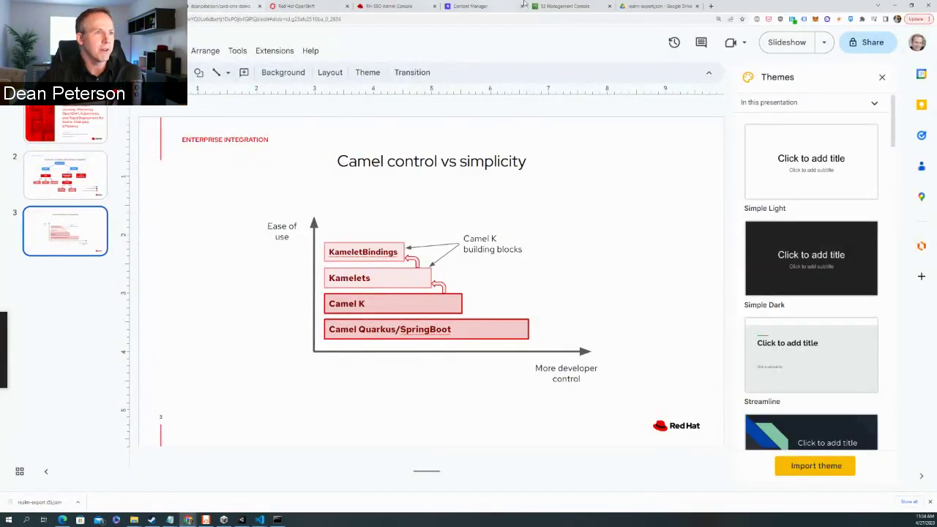
Open the camel-k-itd project from the OpenShift console's project list
click(389, 6)
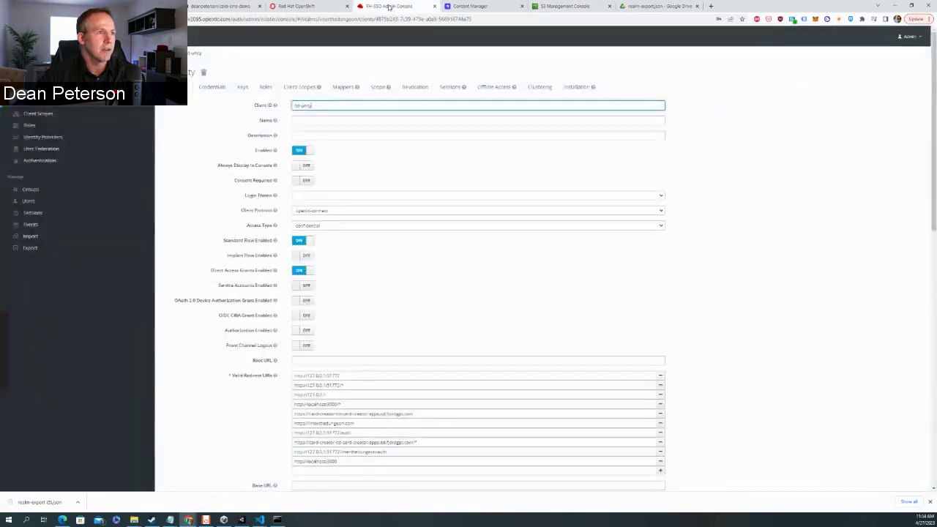
click(303, 6)
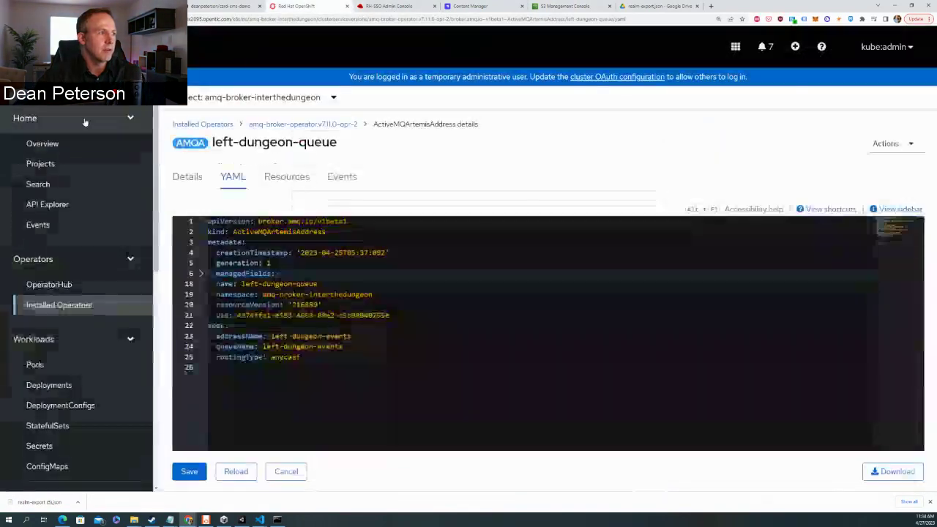
click(48, 164)
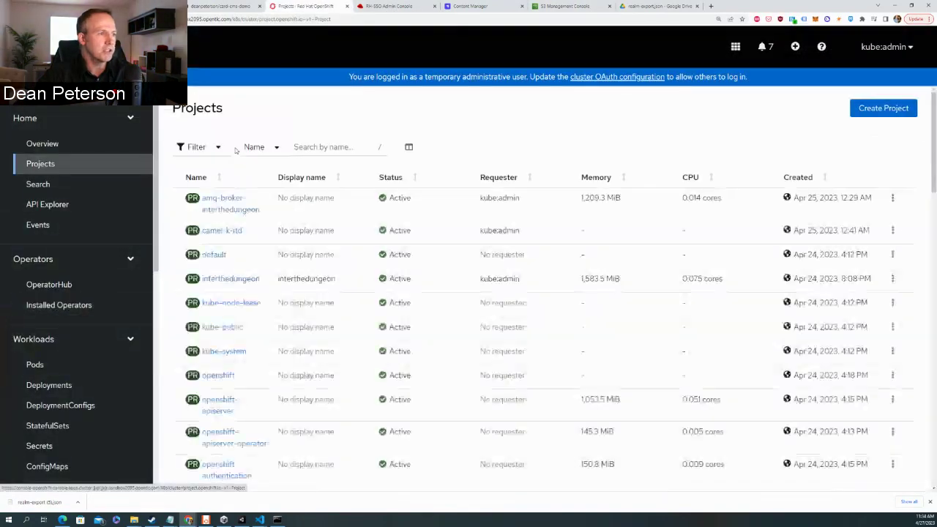
click(222, 232)
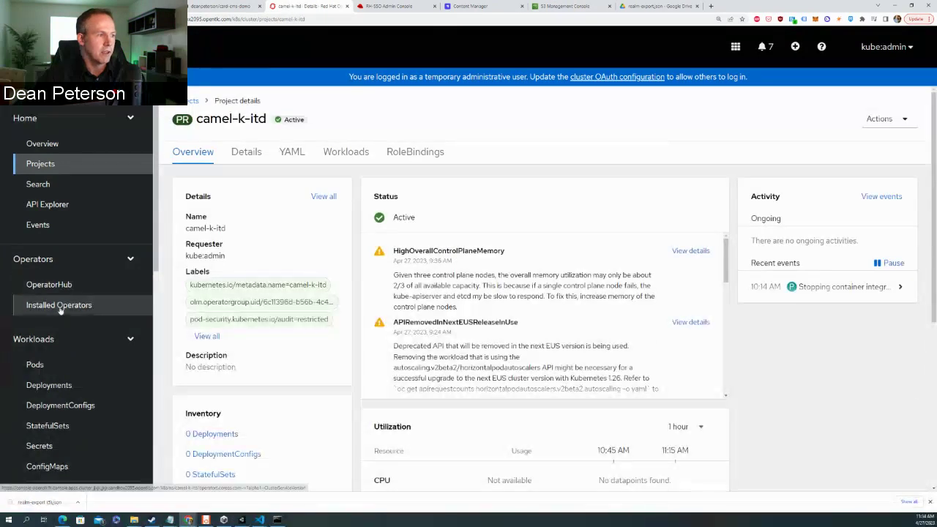
Show the Red Hat Integration - Camel K operator's Integration tab, which is still empty
click(59, 305)
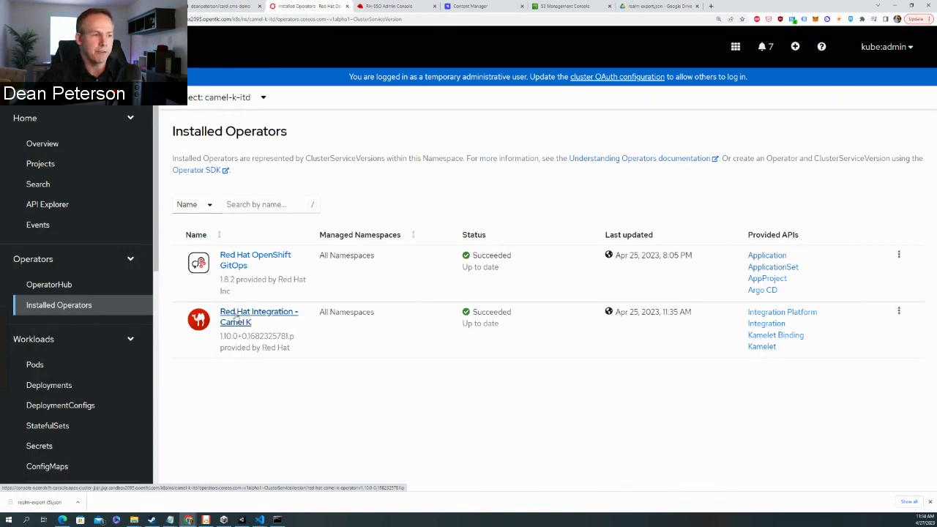
click(236, 317)
click(490, 189)
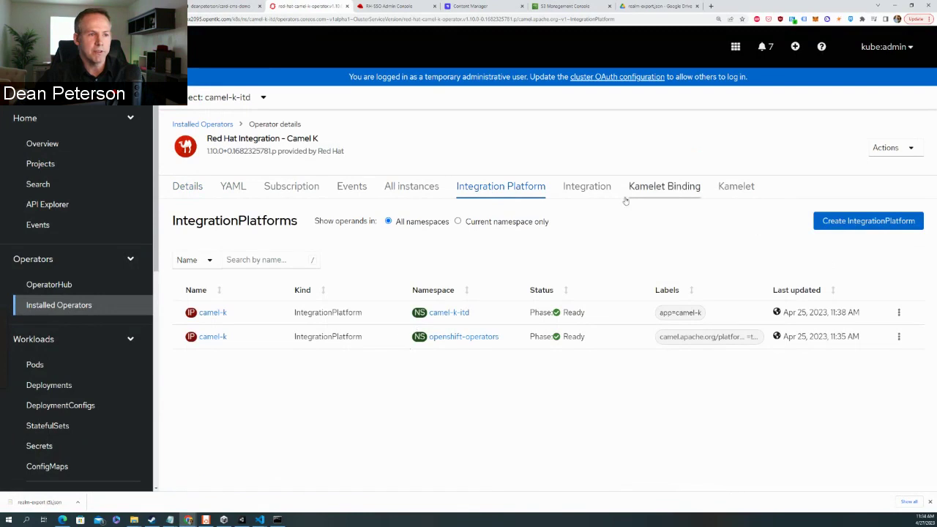
click(595, 189)
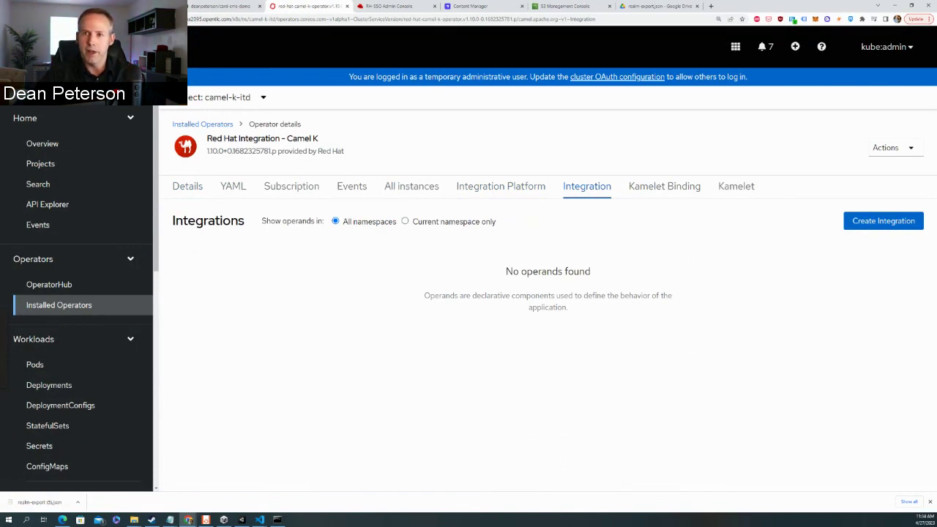
key(alt+Tab)
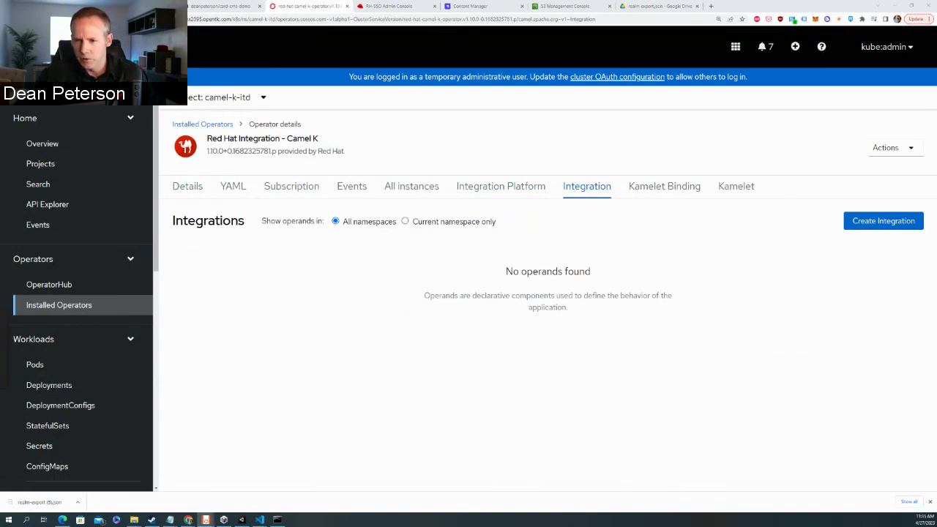
Open an Ubuntu terminal and change into the kamel-playercard-consumer directory
click(206, 520)
drag(648, 210, 460, 220)
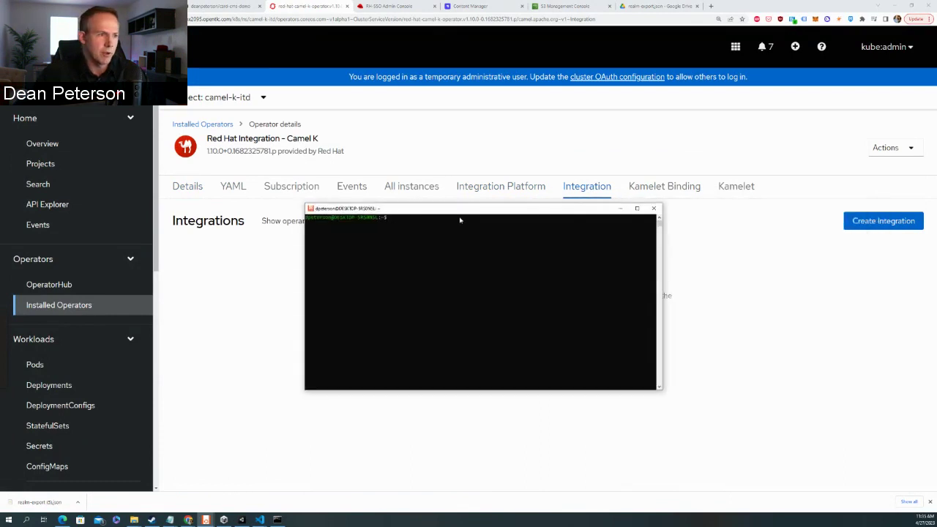
text(ls)
key(Return)
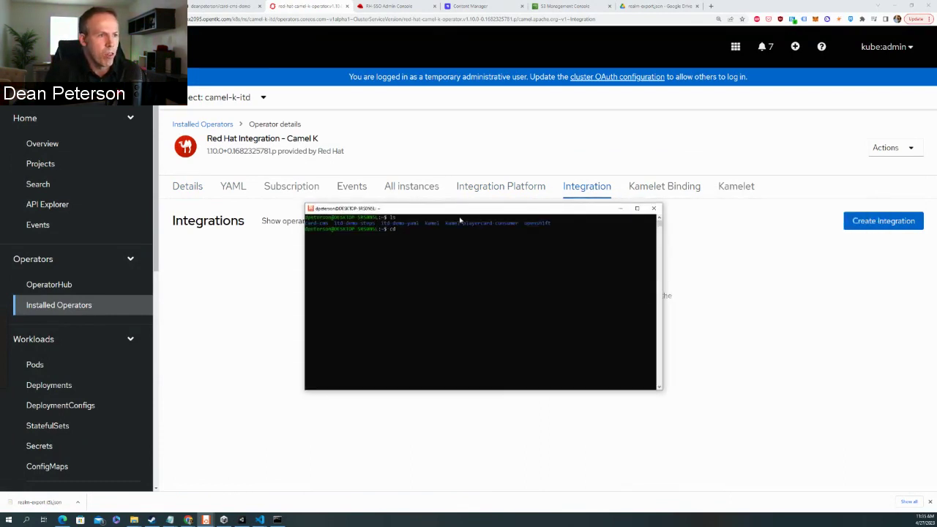
text(cd kame)
key(BackSpace)
key(BackSpace)
key(BackSpace)
key(BackSpace)
key(BackSpace)
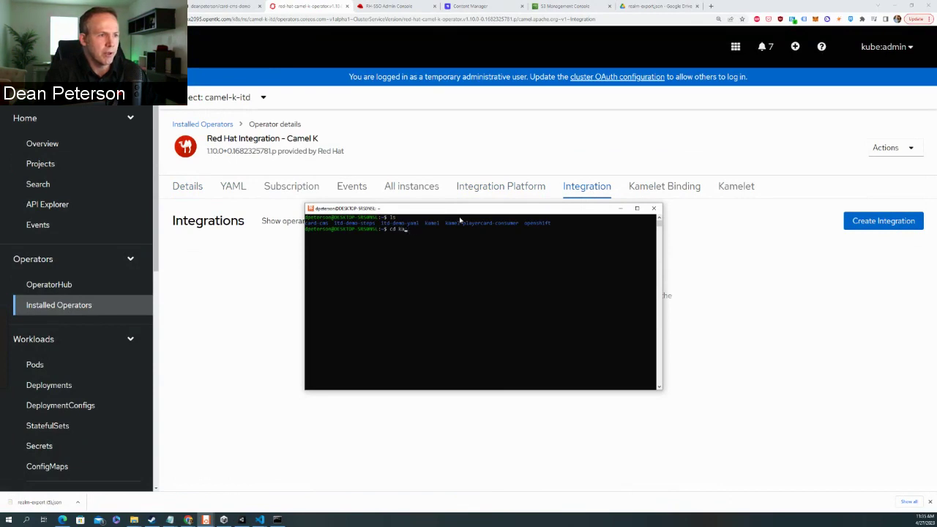
text(kamel-player)
key(Tab)
key(Return)
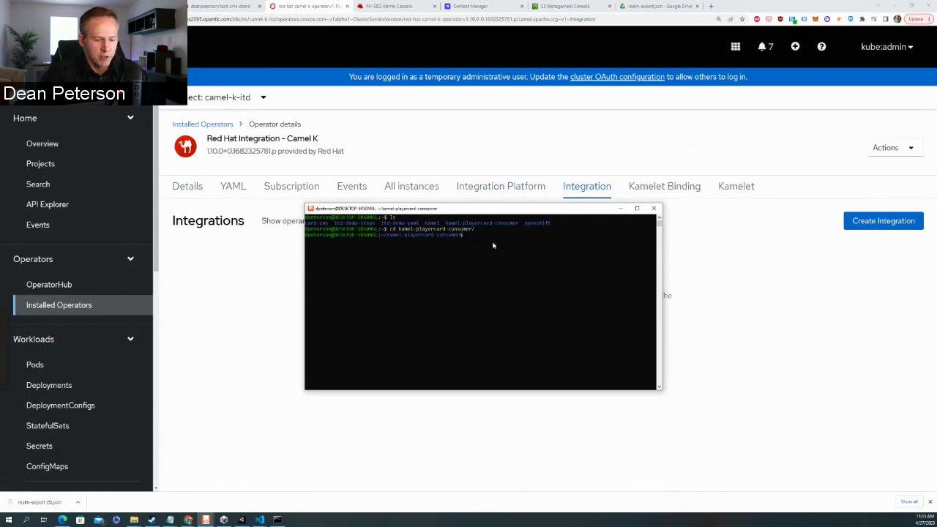
List the files, check the active project, paste the kamel run command, and enlarge the font
text(ls)
key(Return)
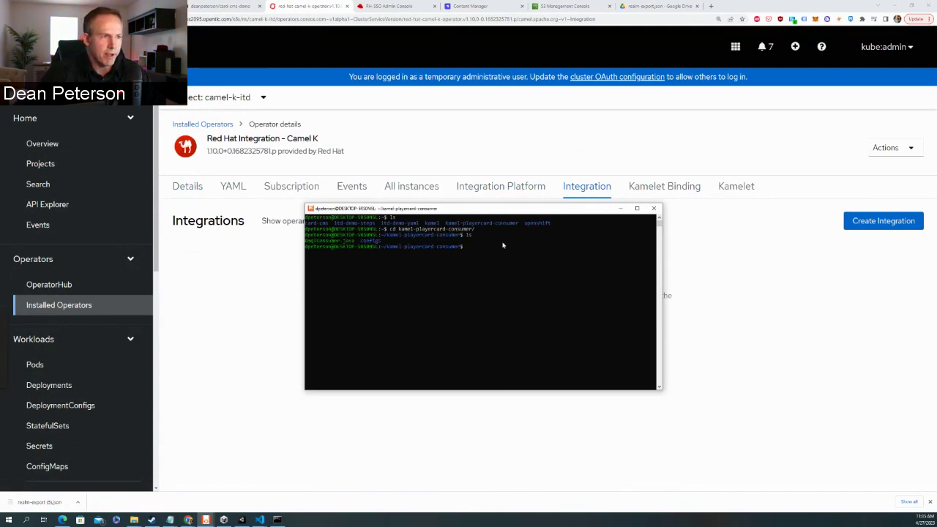
text(oc)
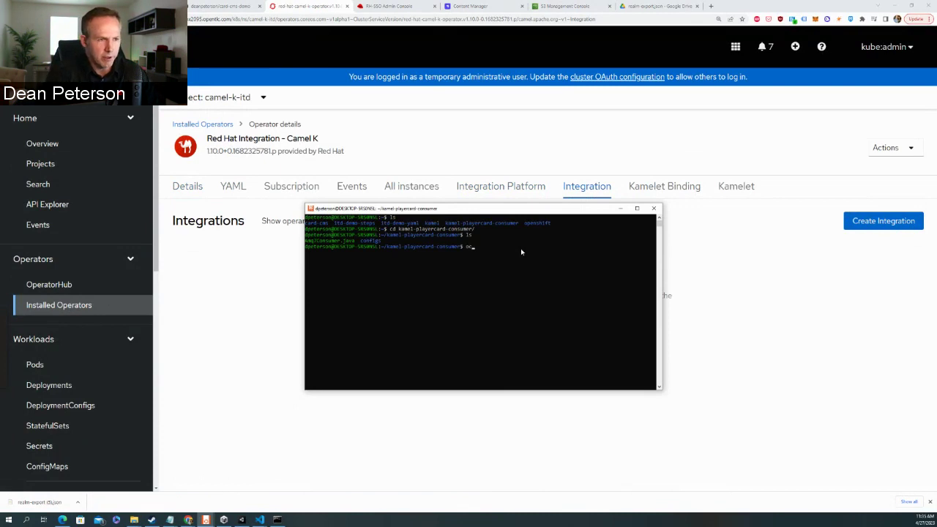
text( project)
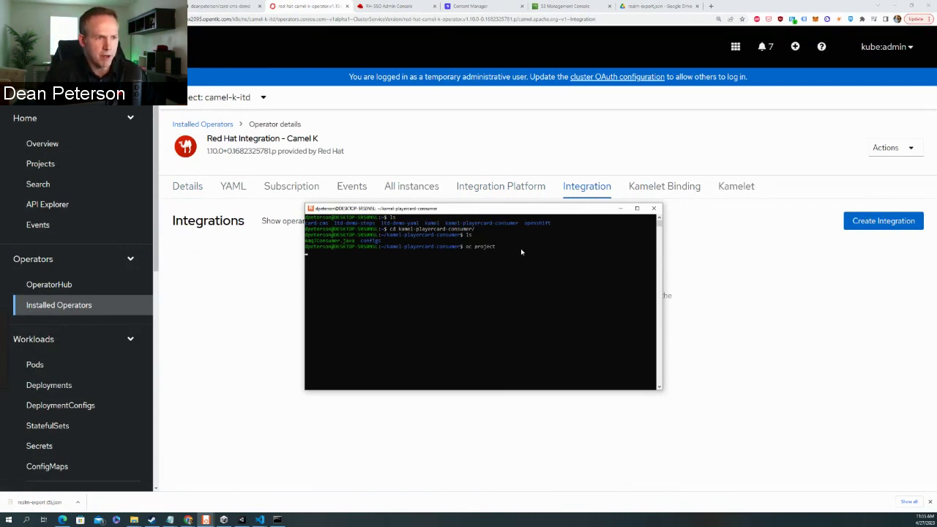
key(Return)
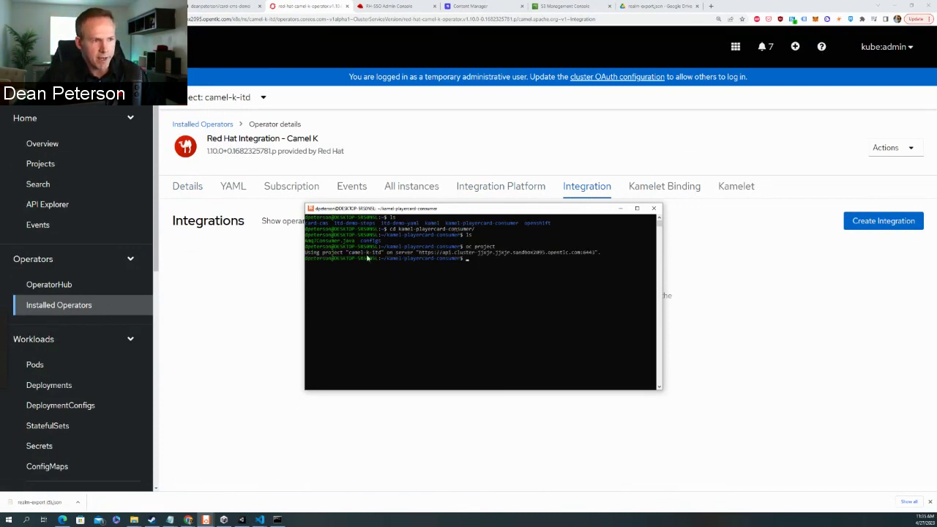
right_click(506, 266)
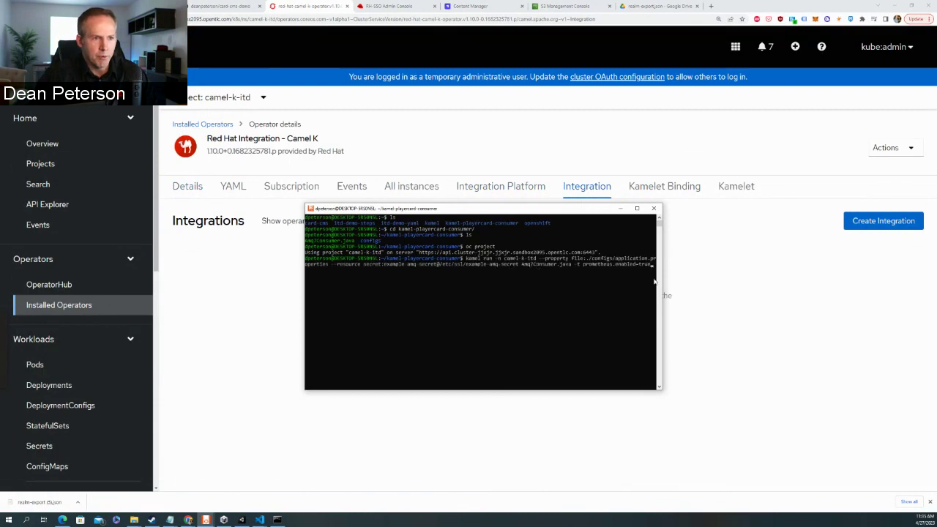
ctrl+scroll(600, 277, up, 5)
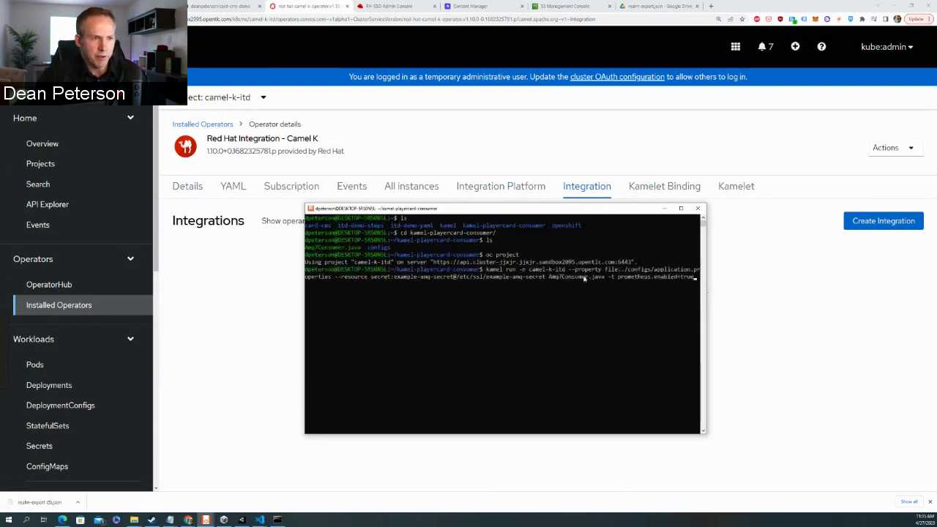
ctrl+scroll(584, 279, up, 4)
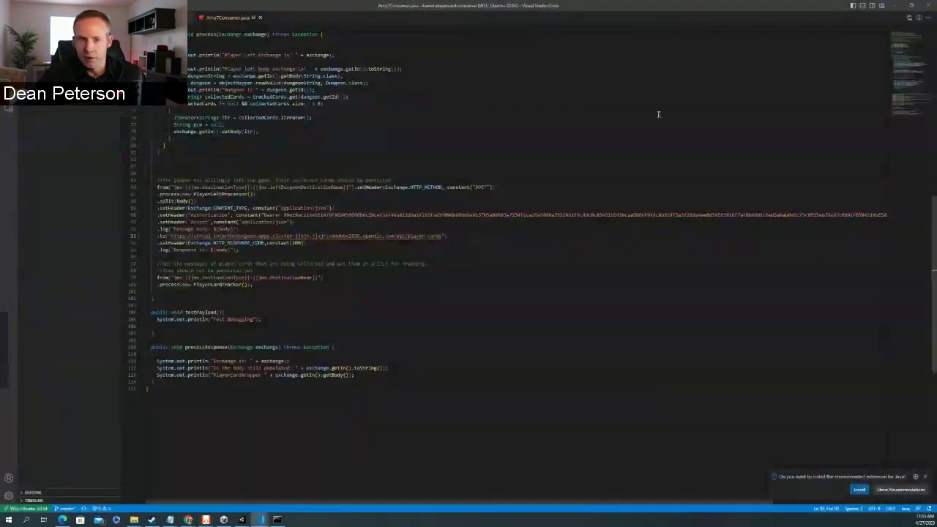
Scroll Amq7Consumer.java to the top, minimize VS Code and reposition the terminal window
scroll(307, 151, up, 15)
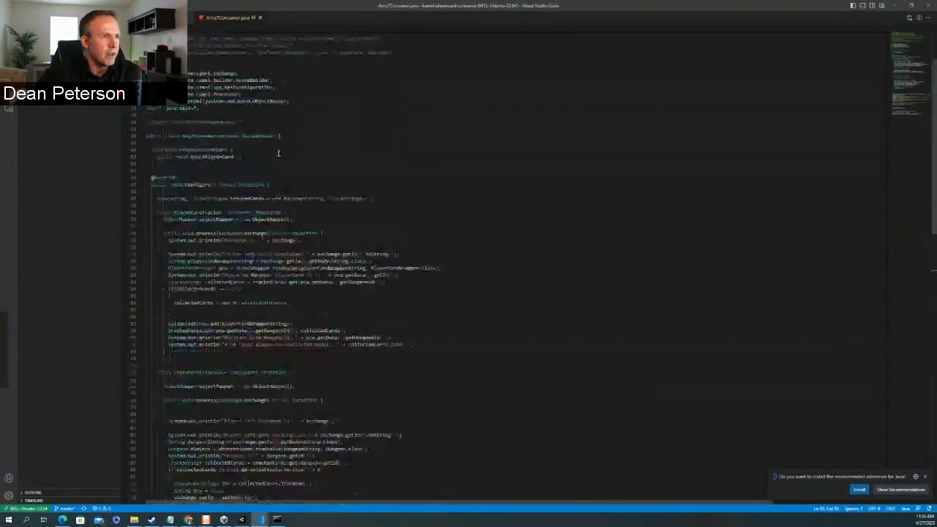
scroll(278, 154, up, 3)
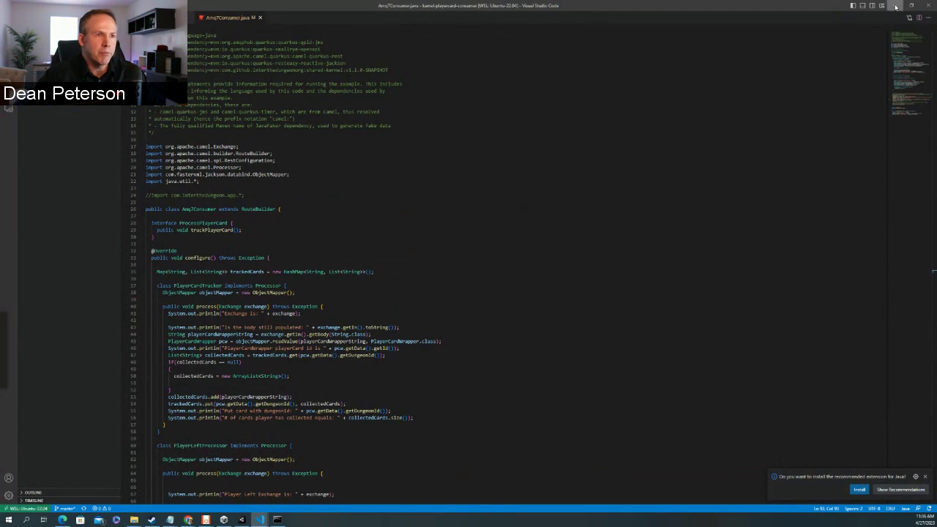
click(897, 7)
drag(546, 119, 633, 100)
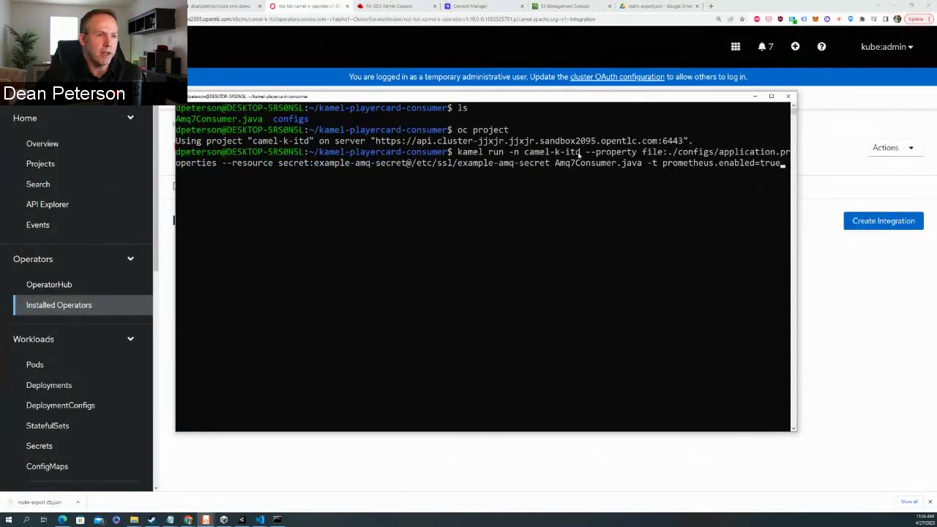
Run the kamel command to create the amq7consumer integration, then return to the browser
drag(560, 101, 546, 93)
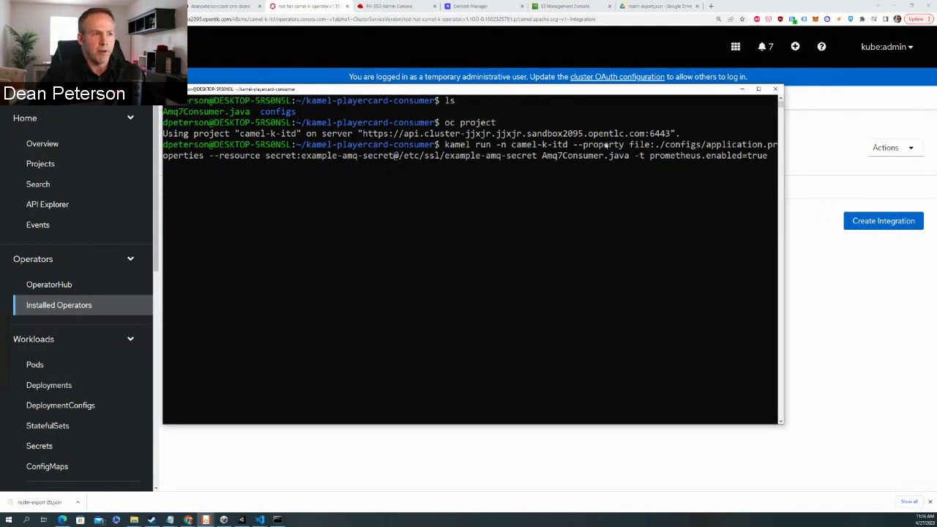
key(Return)
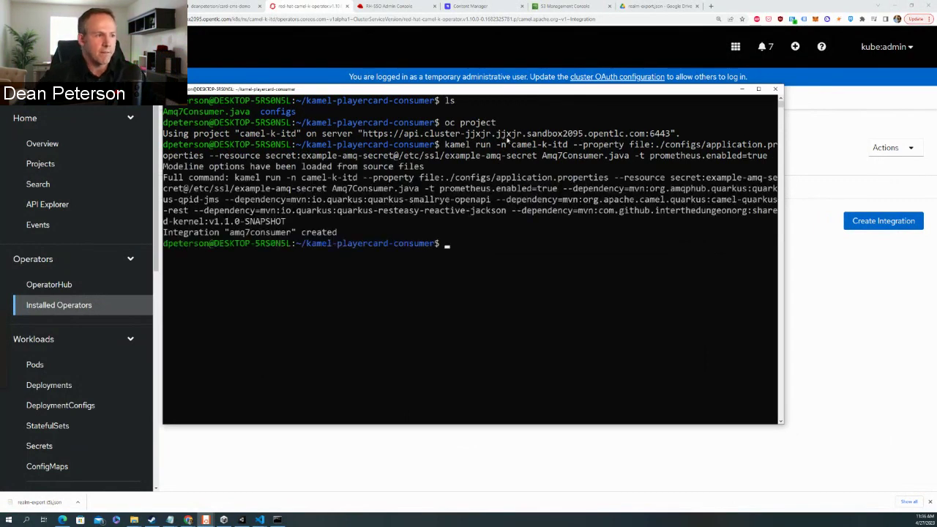
key(alt+Tab)
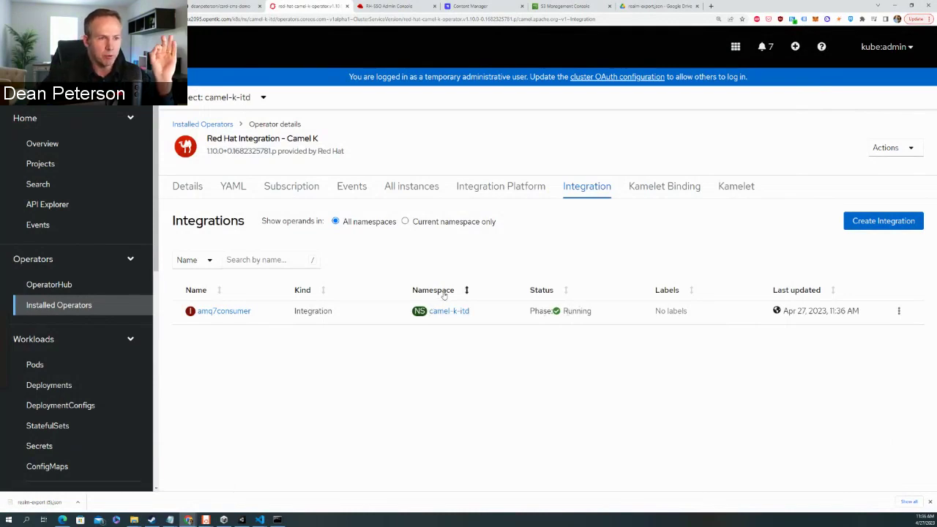
Open the amq7consumer integration's running pod and show its logs
click(234, 310)
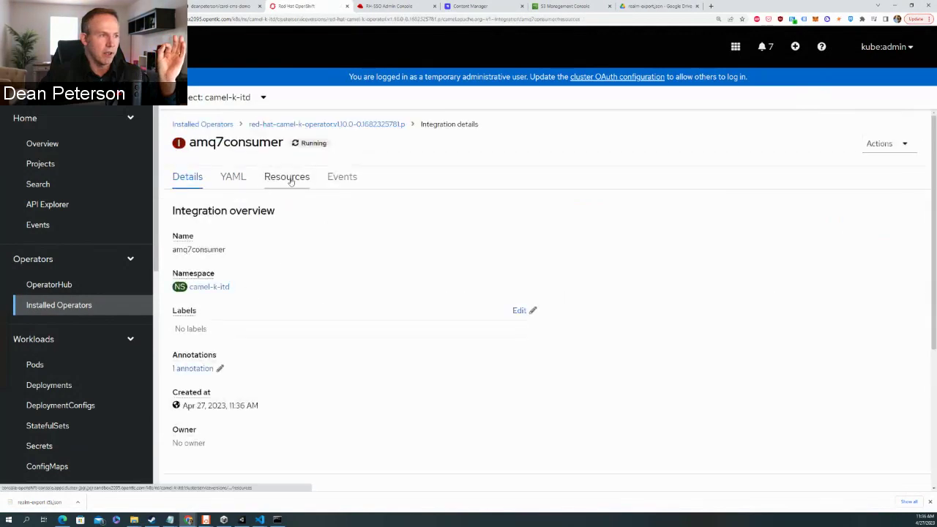
click(290, 178)
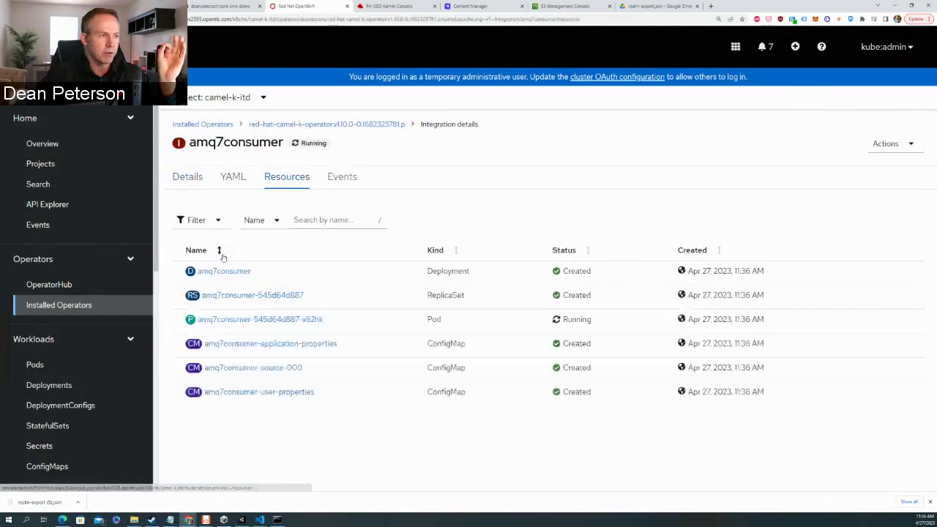
click(234, 323)
click(401, 180)
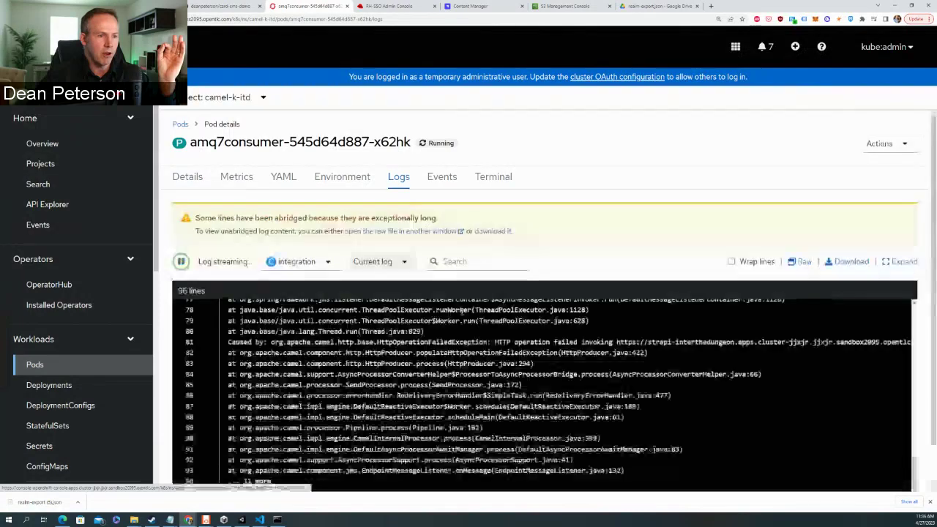
Read through the failed HTTP delivery errors in the amq7consumer pod log
scroll(488, 355, up, 4)
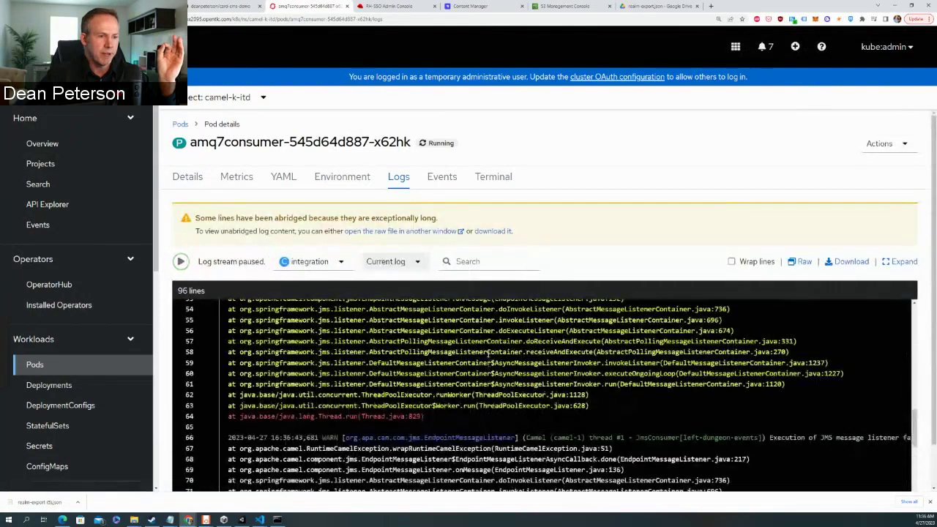
scroll(498, 359, down, 2)
scroll(502, 363, up, 3)
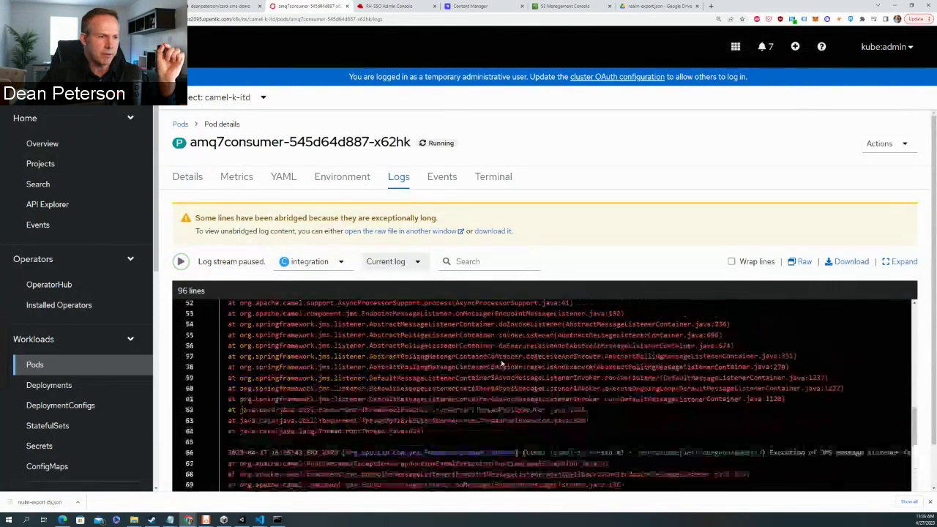
scroll(503, 363, down, 4)
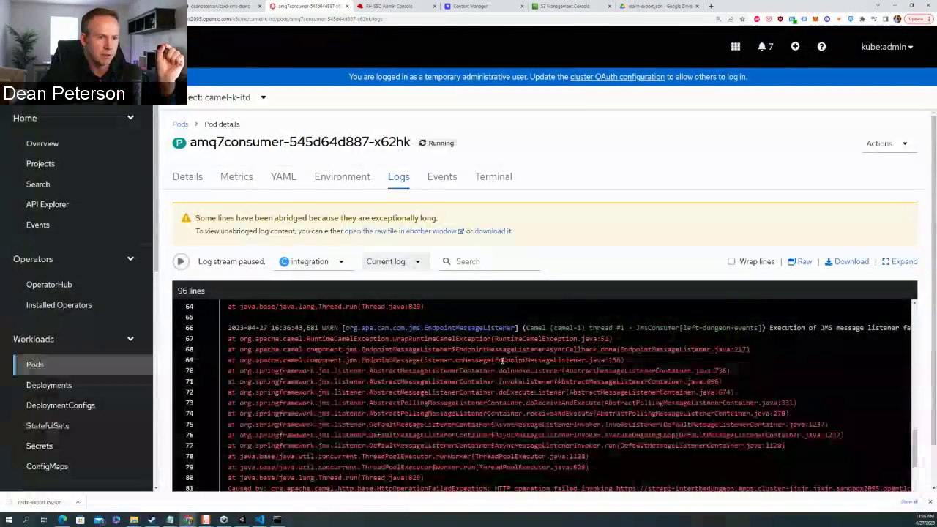
scroll(503, 362, up, 7)
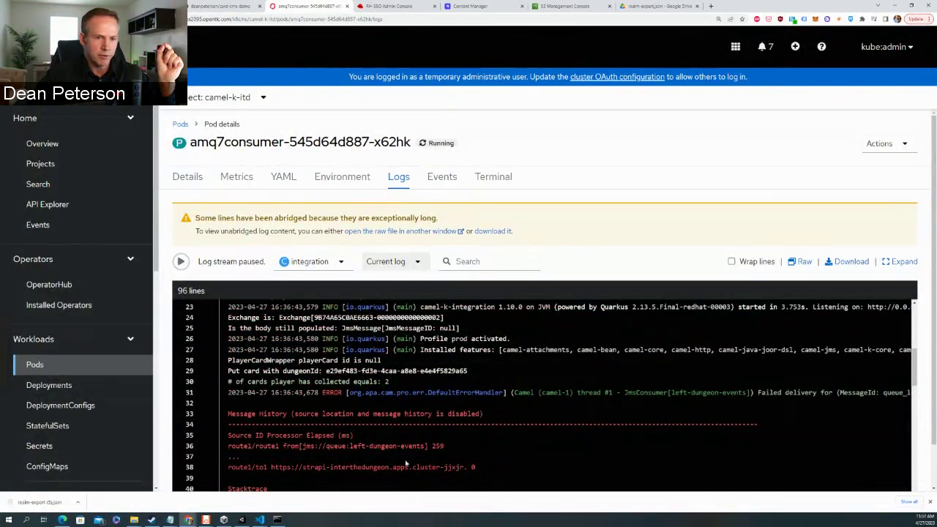
scroll(384, 407, down, 10)
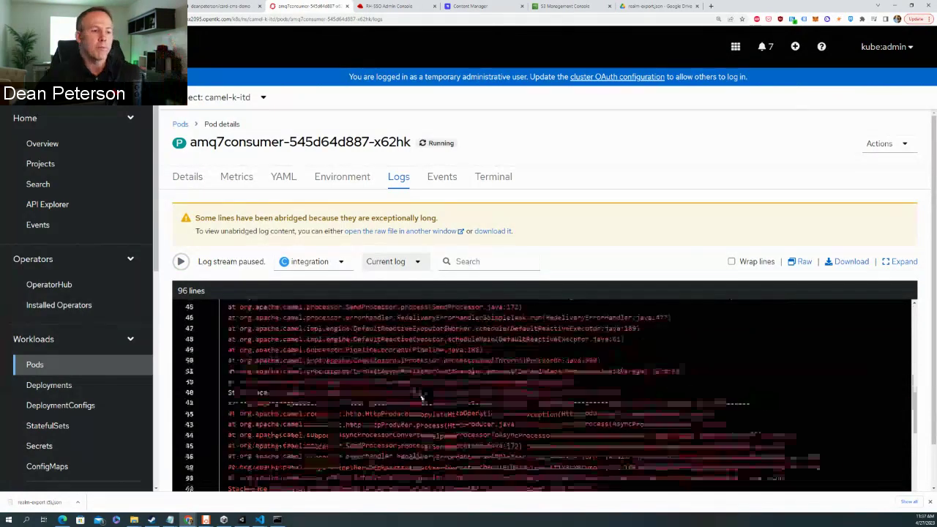
scroll(423, 401, up, 3)
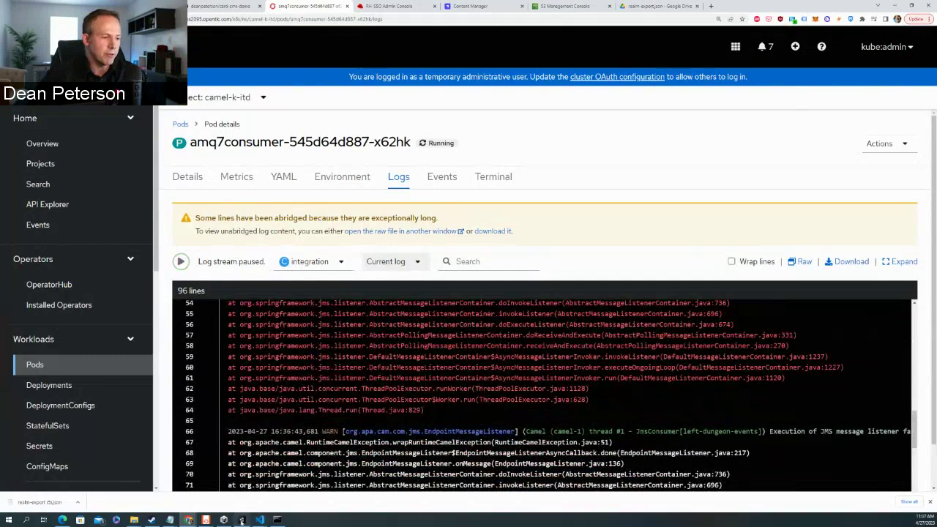
click(242, 520)
Leave the deck manager, choose the character, enter the dungeon and dismiss the tutorial
click(697, 76)
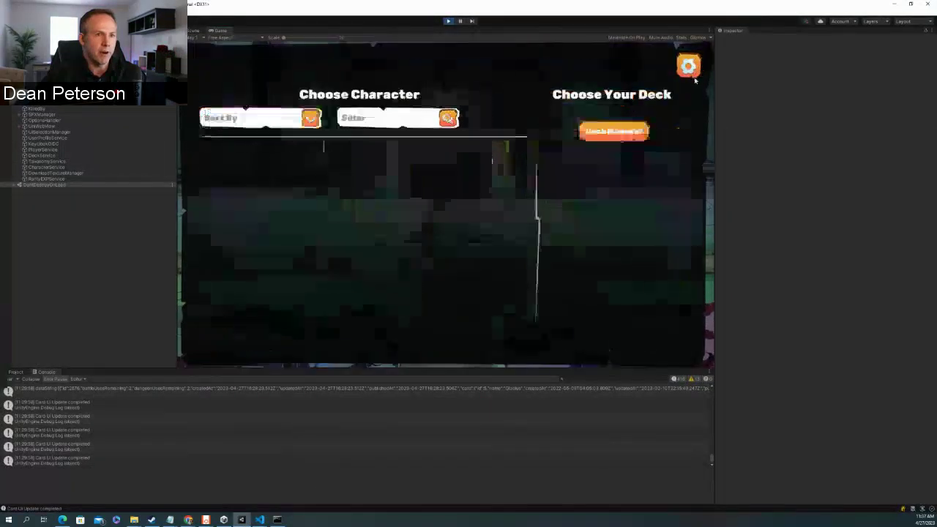
click(688, 66)
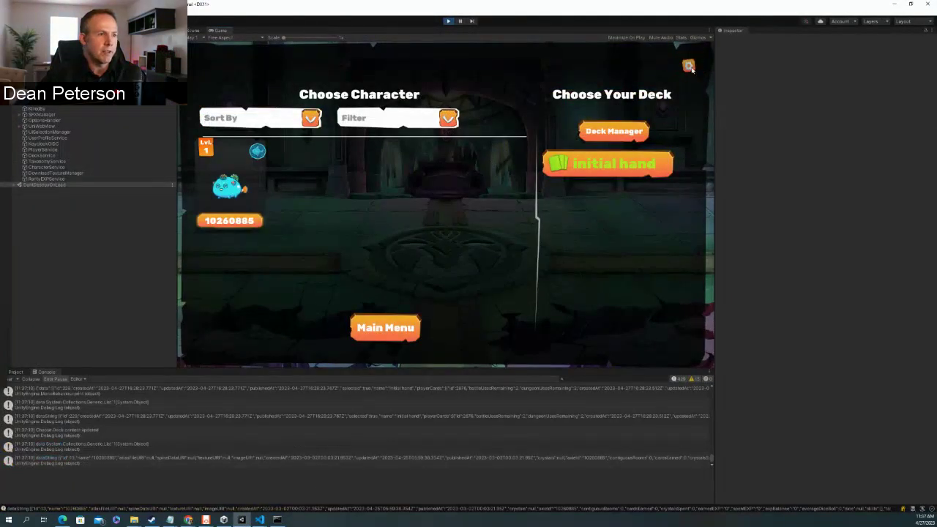
key(Escape)
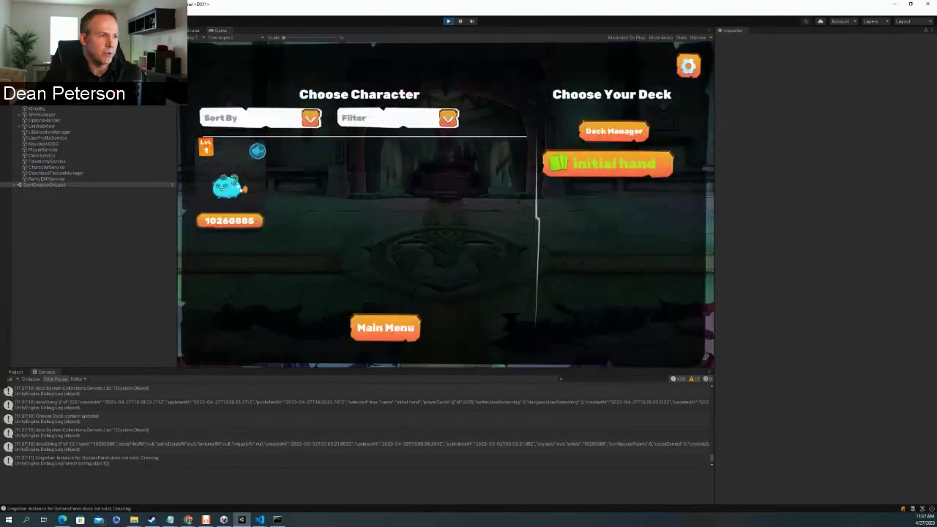
click(229, 186)
click(473, 328)
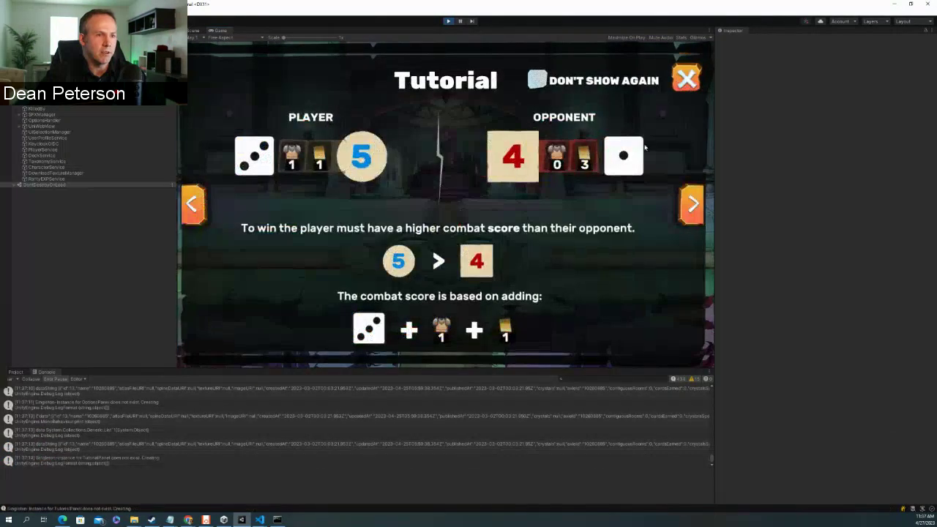
click(689, 80)
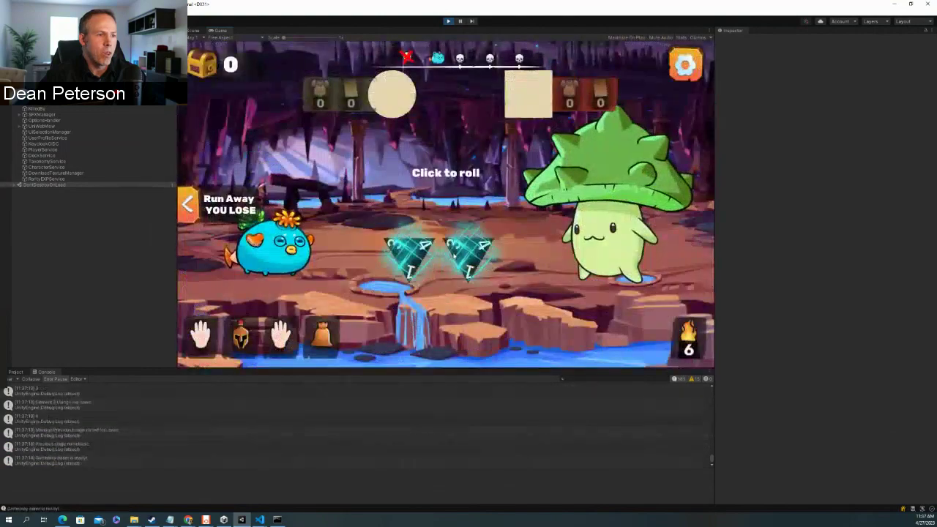
Roll the dice and play Shield, Throwing Daggers and Gladius against the mushroom, losing the run
click(443, 238)
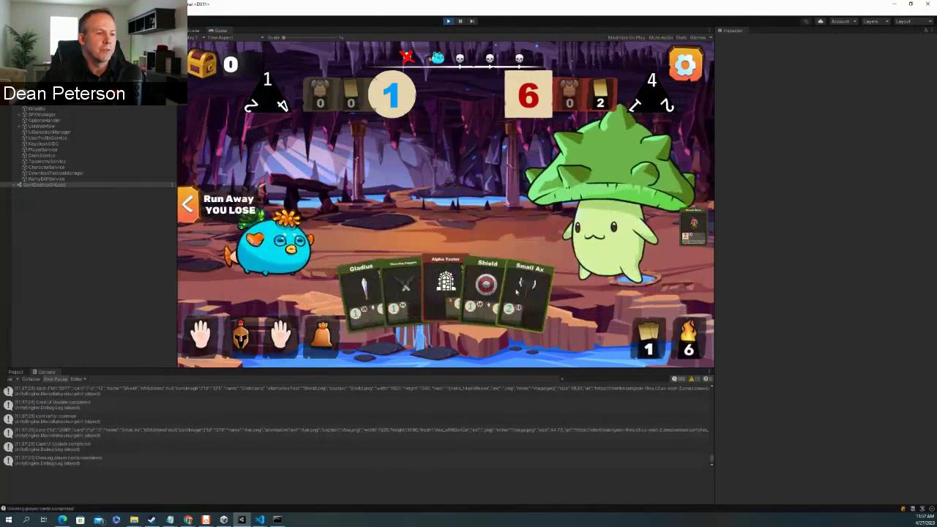
click(495, 300)
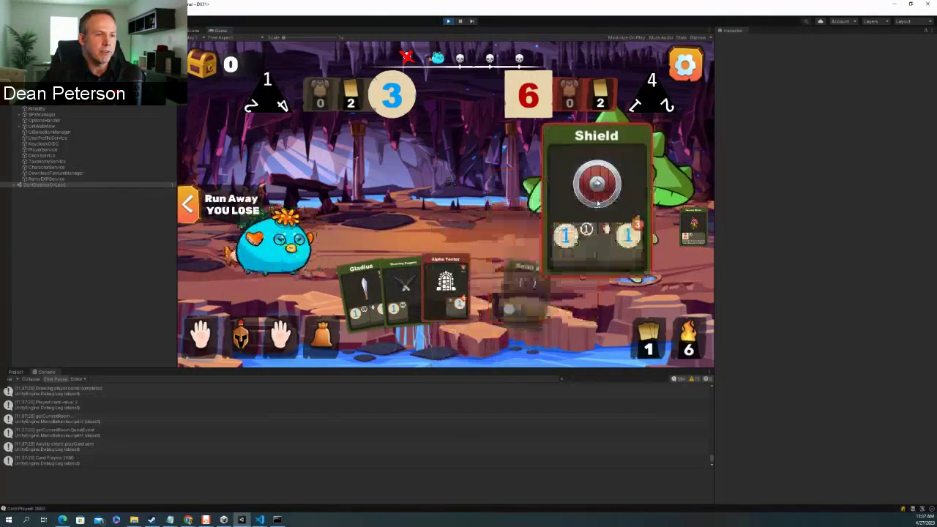
click(401, 288)
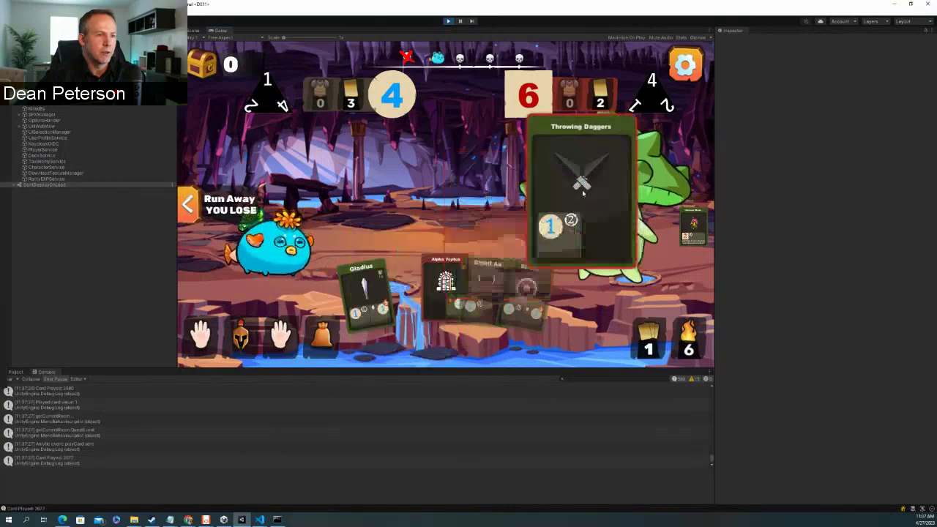
click(356, 291)
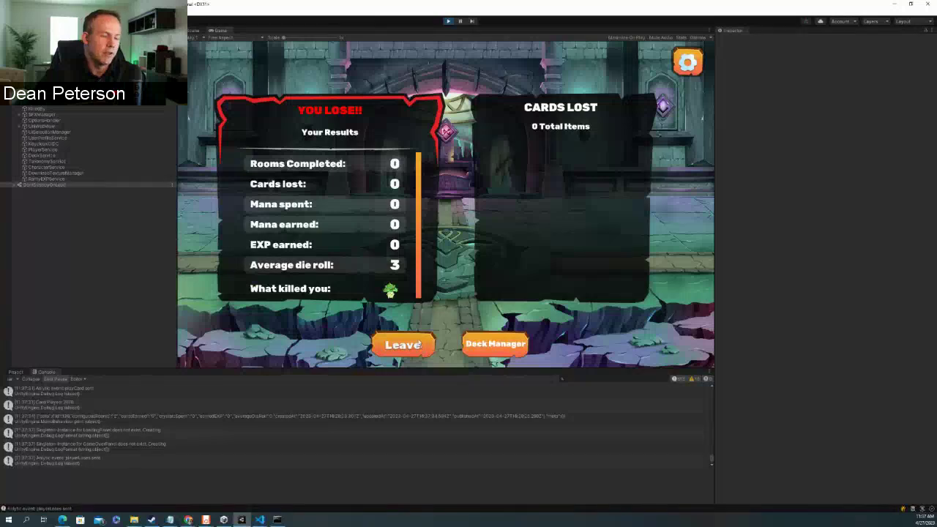
click(412, 347)
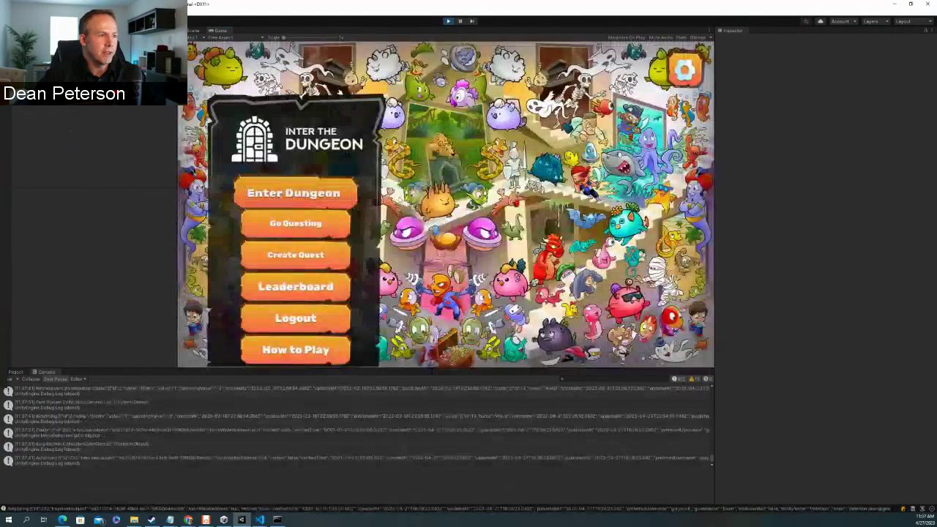
Start a new dungeon run with the chosen character and close the tutorial
click(260, 190)
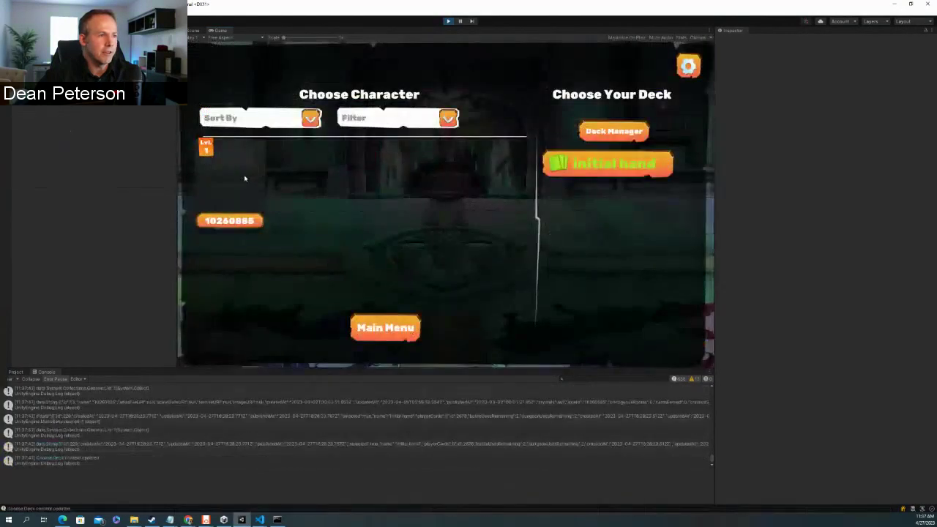
click(471, 328)
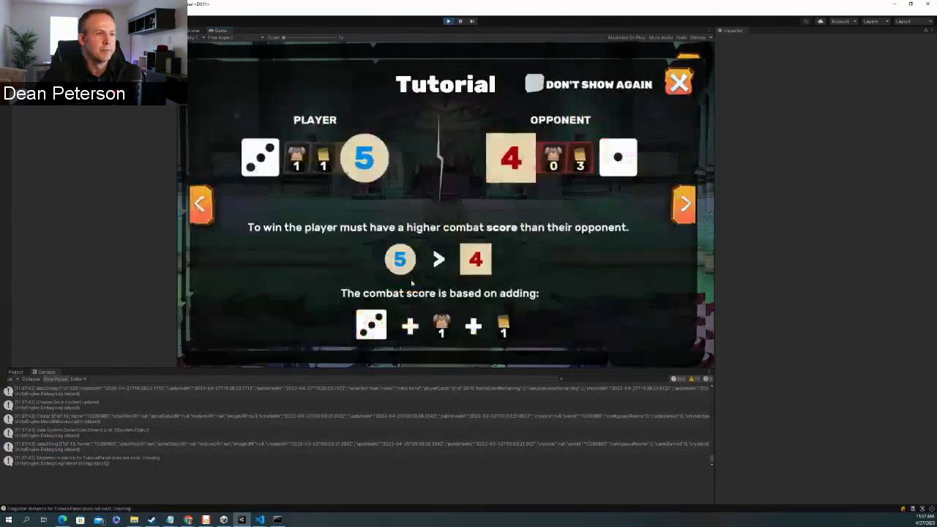
click(679, 82)
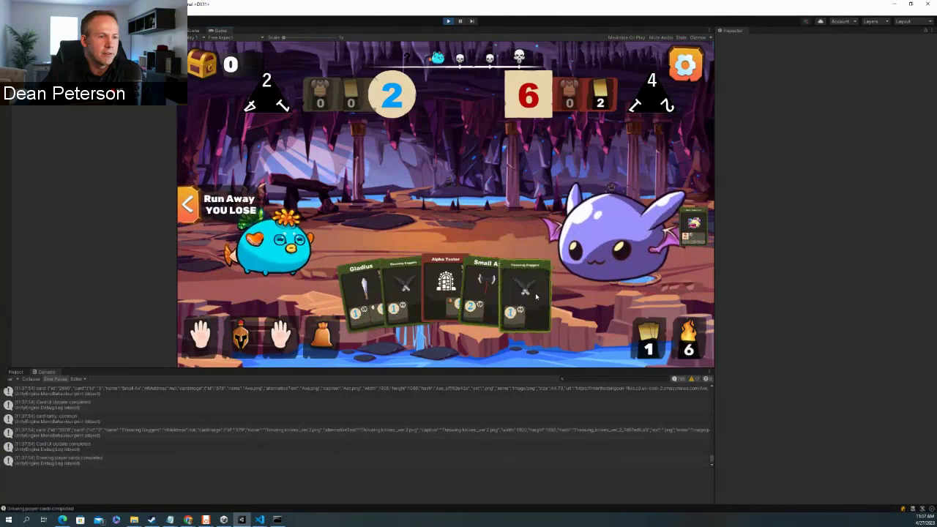
Play Throwing Daggers, Small Ax, another card and Gladius, collect the Snail Shield, and leave
click(536, 296)
click(502, 260)
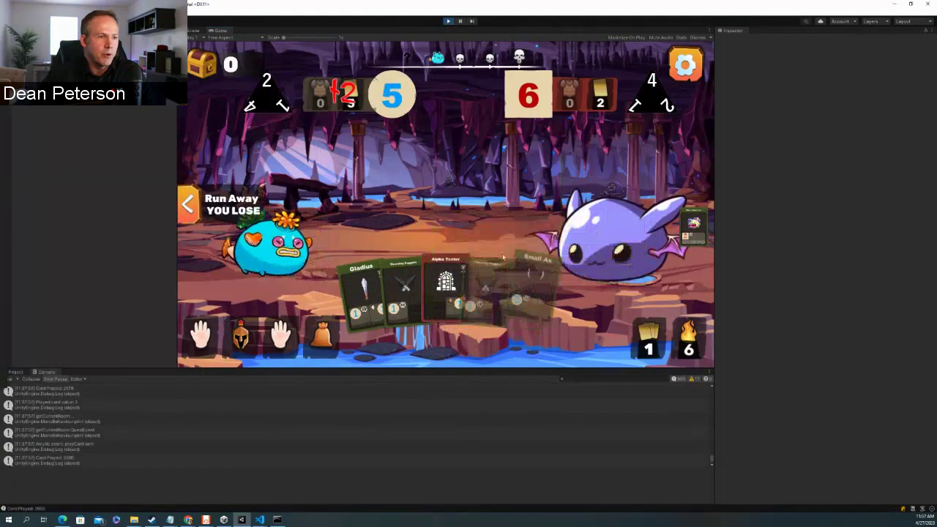
click(406, 282)
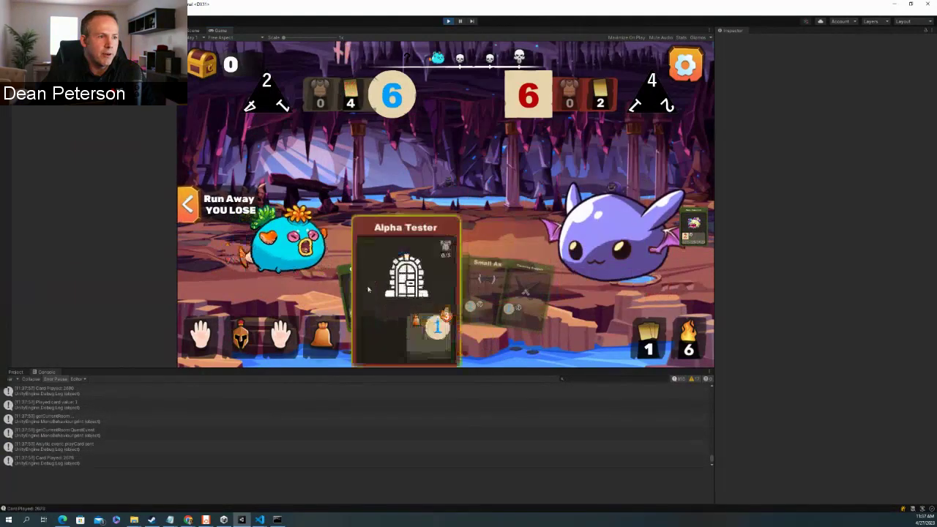
click(366, 293)
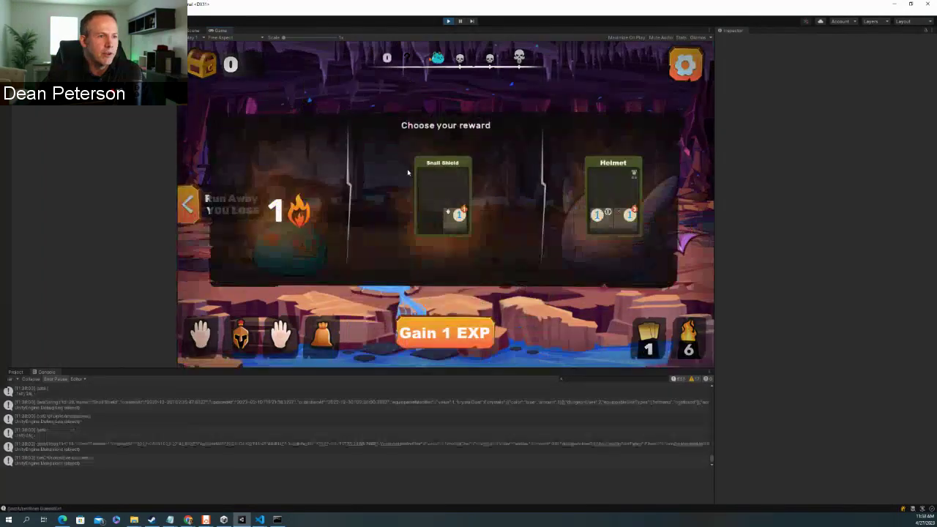
click(454, 230)
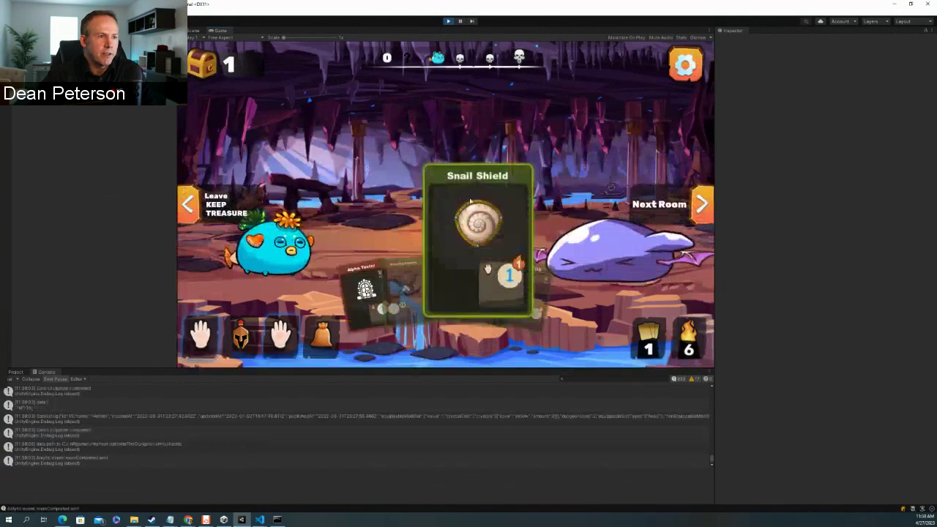
click(238, 203)
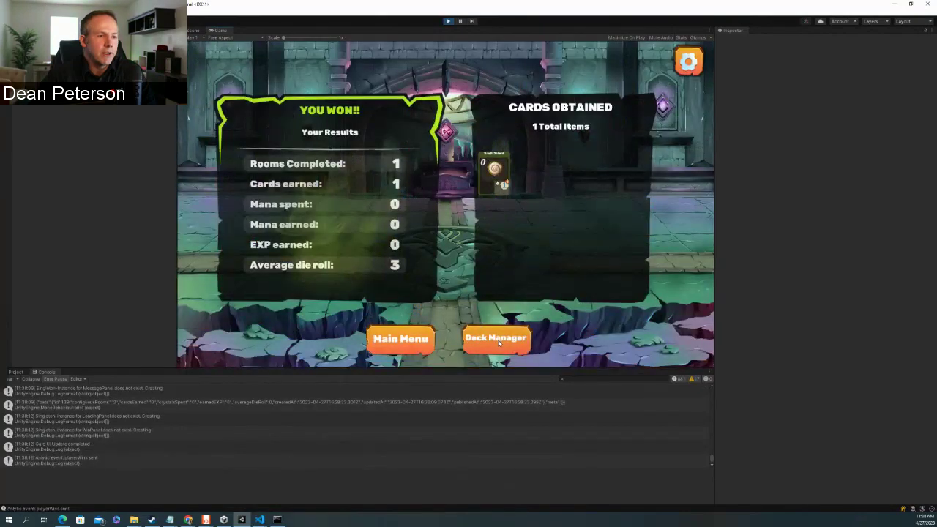
View the Snail Shield in the Deck Manager, then minimize the Unity editor
click(498, 339)
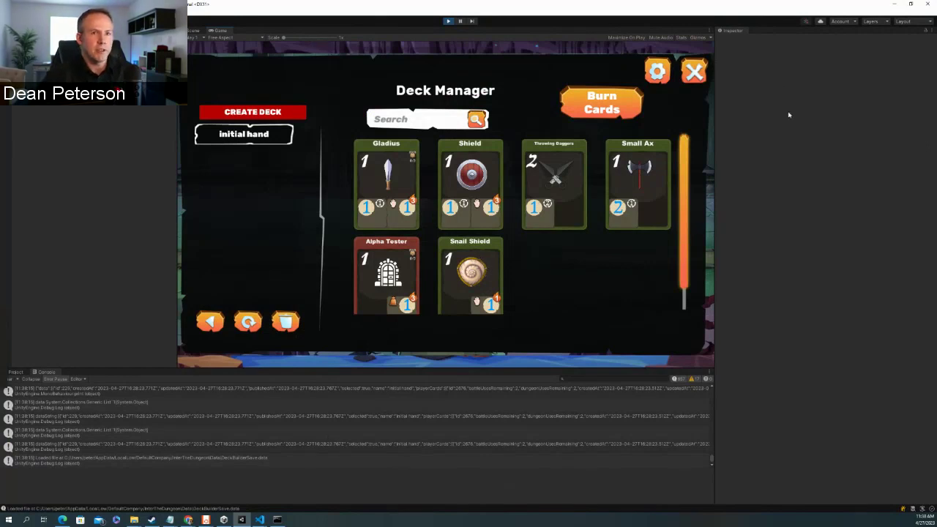
click(895, 6)
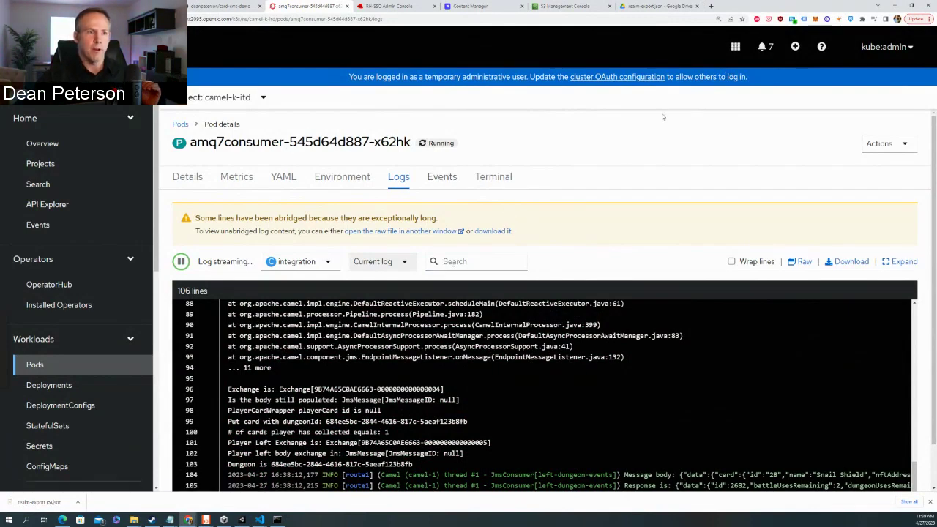
List the interthedungeon project's pods, including keycloak-0 and strapi-6546ff5f47-rgsrl
click(41, 164)
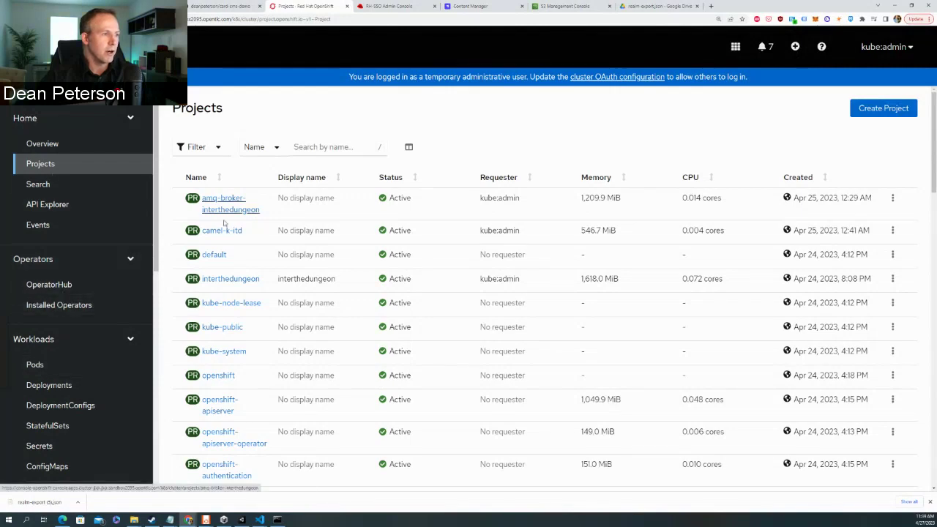
click(230, 285)
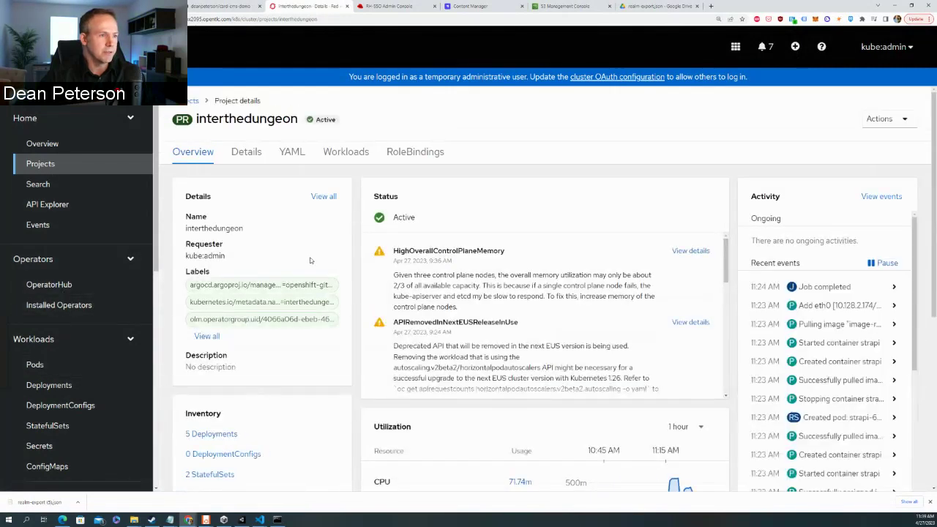
click(44, 364)
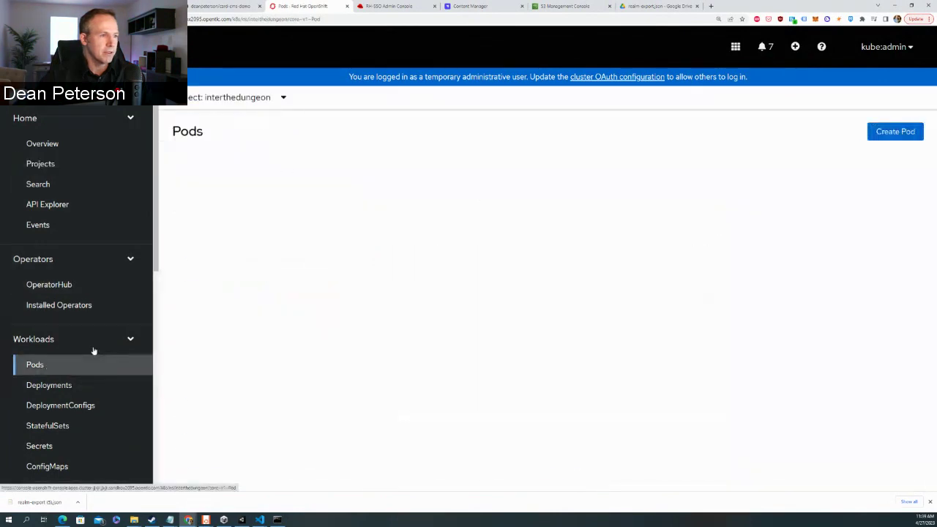
scroll(315, 328, down, 1)
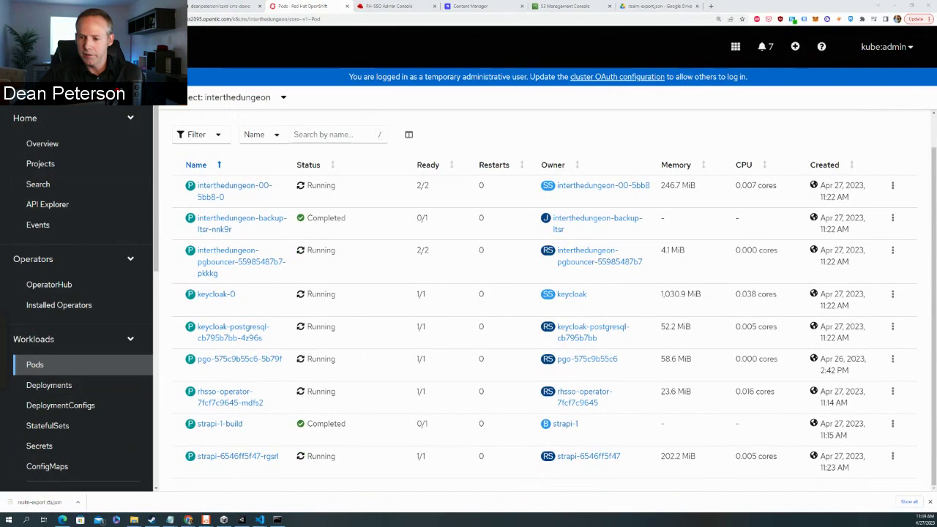
In the WSL terminal, move up one directory and list its contents
key(alt+Tab)
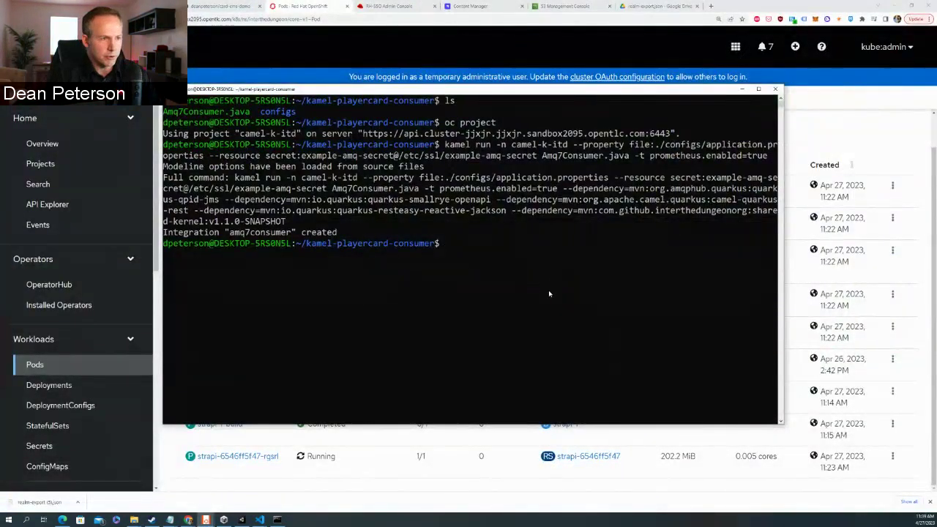
text(cd .)
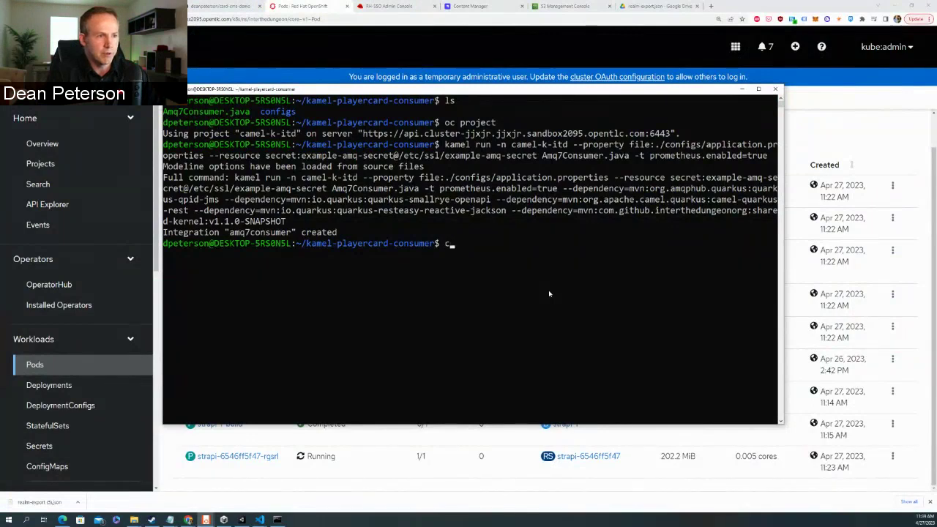
text(.)
key(Return)
text(ls)
key(Return)
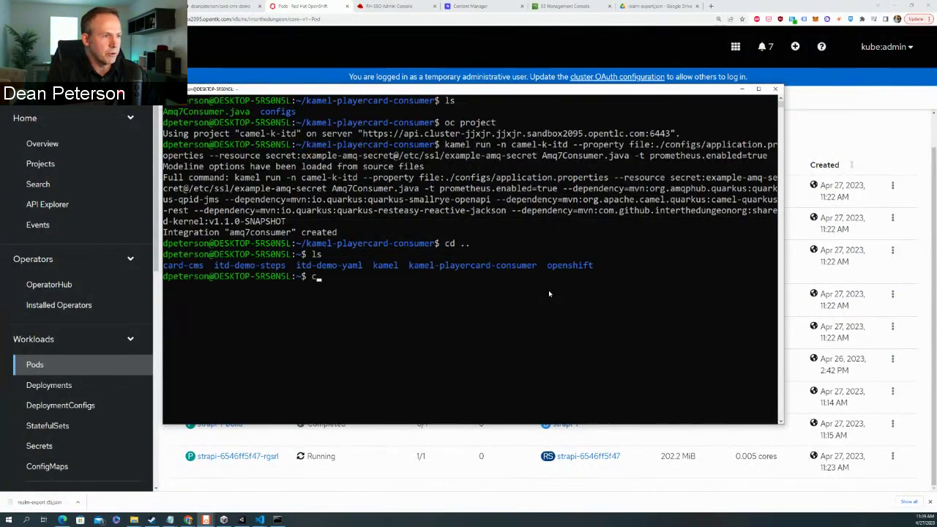
Enter itd-demo-steps, list its files, and shift the terminal aside to watch the pods list
text(cd itd)
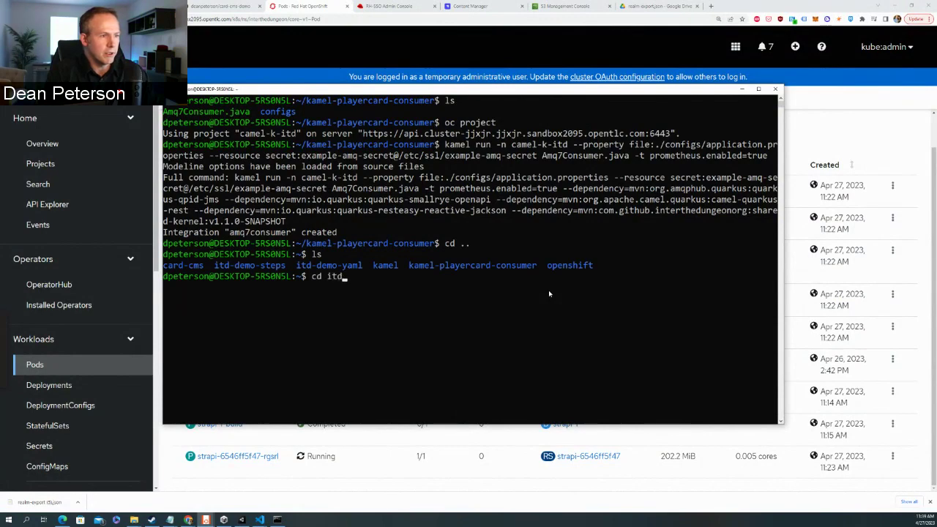
text(-demo-steps)
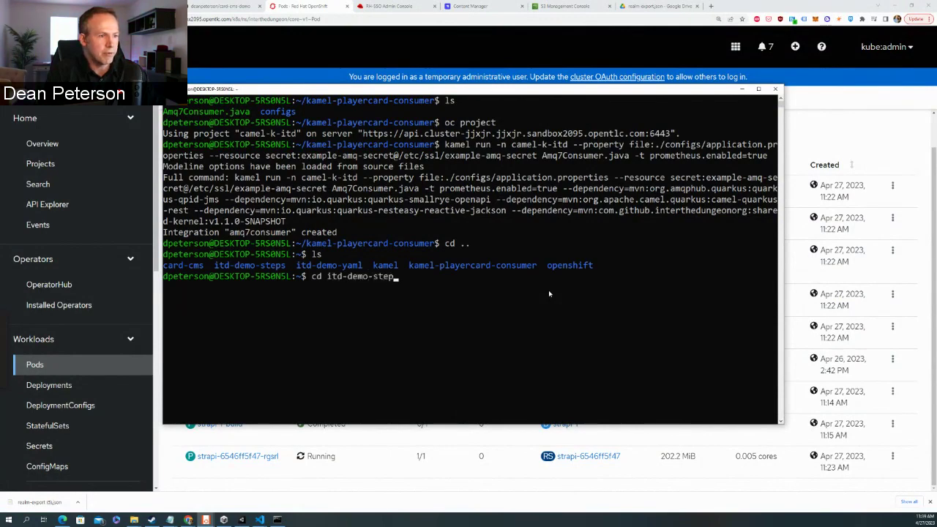
key(Return)
text(ls)
key(Return)
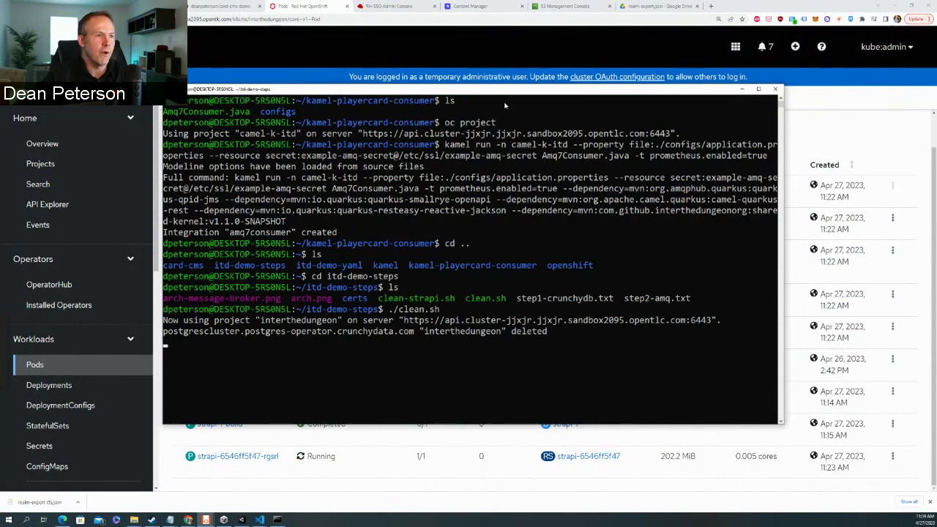
drag(476, 93, 854, 72)
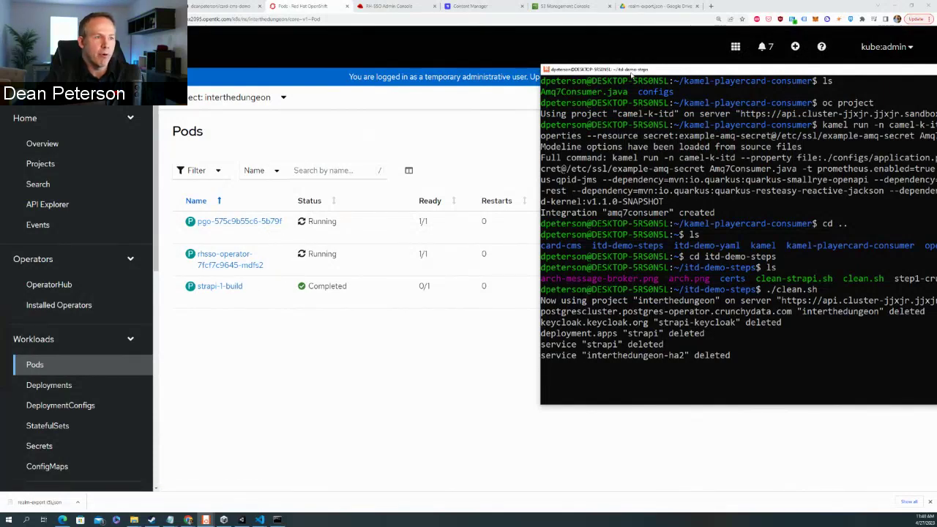
drag(631, 74, 293, 101)
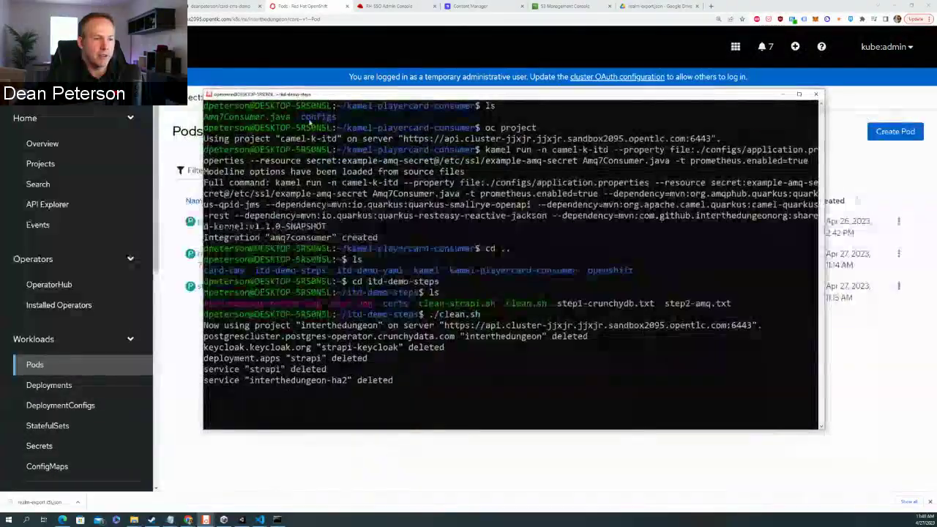
Open Cluster Argo CD from the application launcher in a new tab, then return to the Pods tab
click(783, 95)
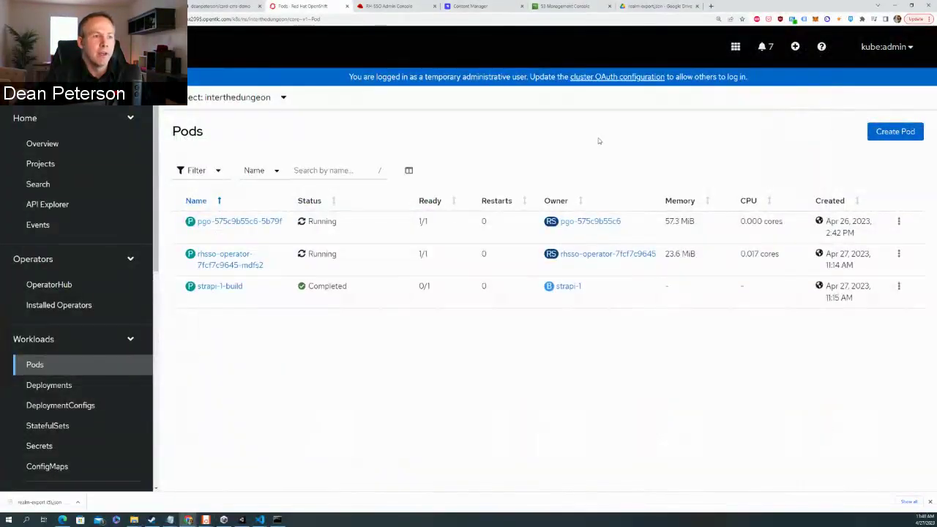
click(736, 47)
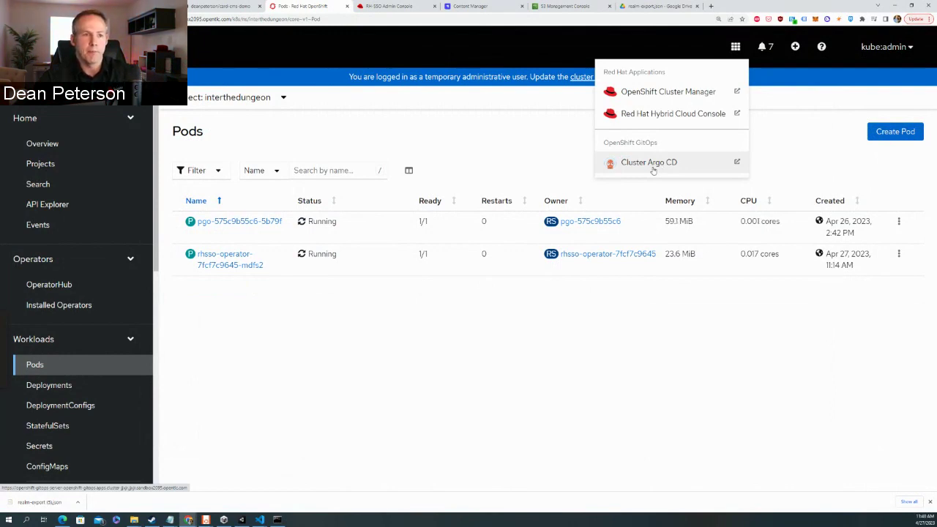
click(652, 162)
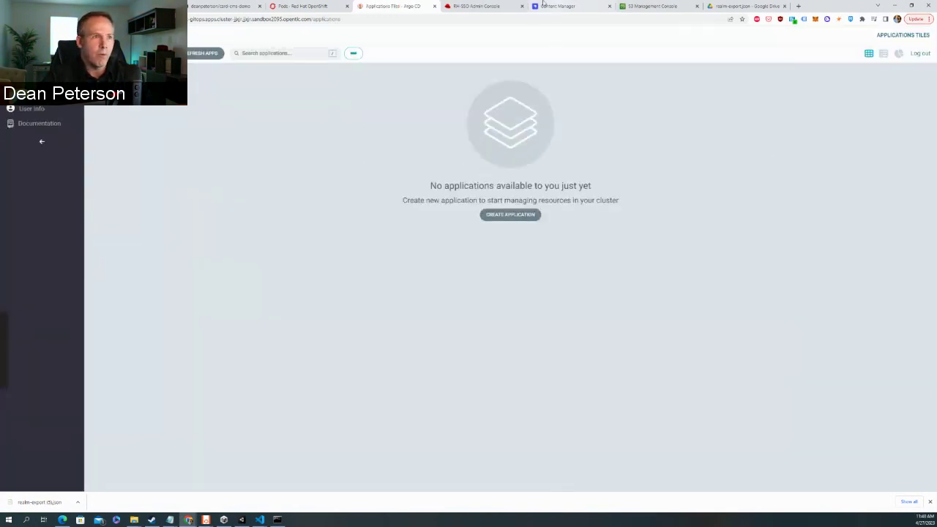
click(302, 6)
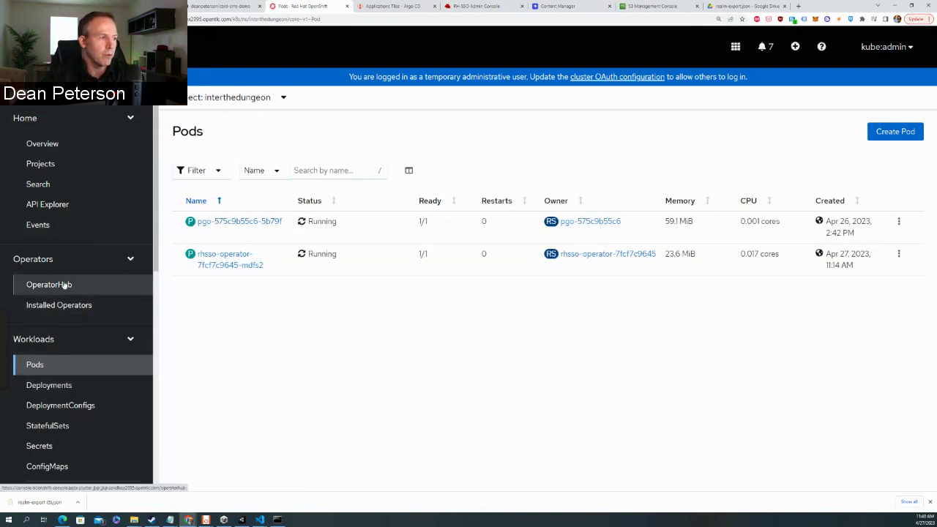
Check the interthedungeon project's BuildConfigs and Builds lists
scroll(62, 293, down, 3)
scroll(60, 337, down, 2)
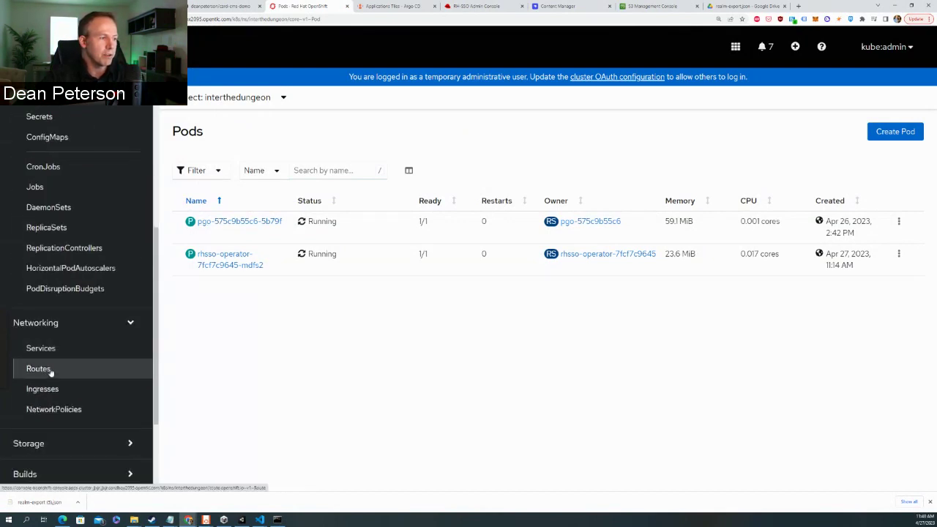
scroll(52, 399, down, 2)
click(57, 370)
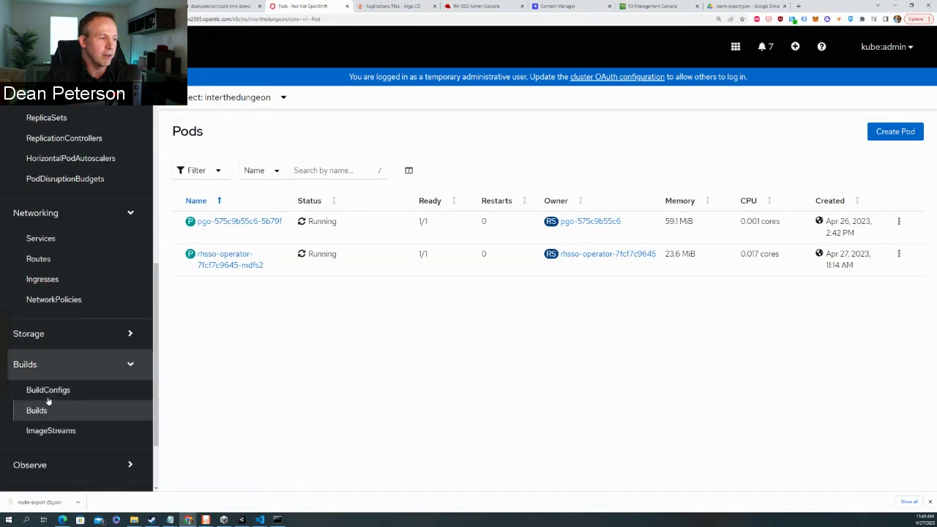
click(49, 392)
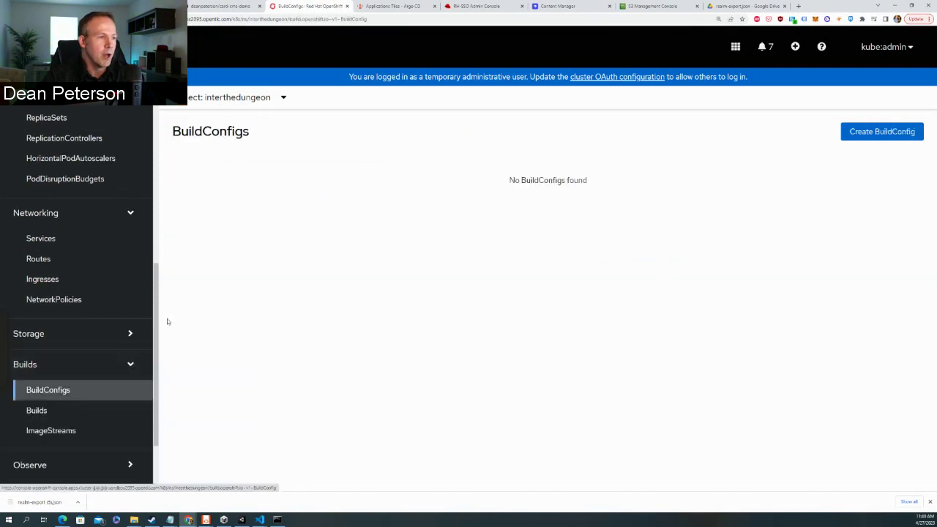
click(53, 412)
Check the project's Routes and Services, then show the desktop
scroll(92, 329, up, 2)
scroll(52, 324, down, 2)
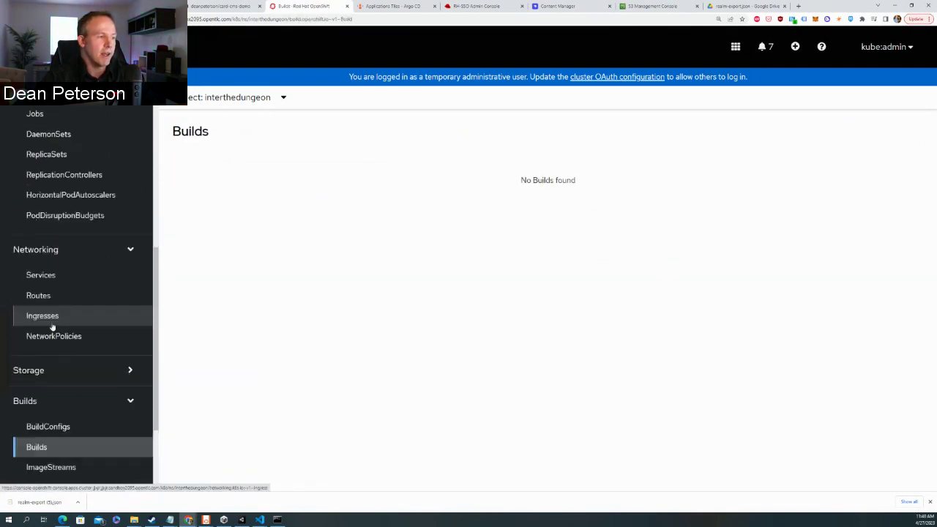
click(52, 297)
click(73, 347)
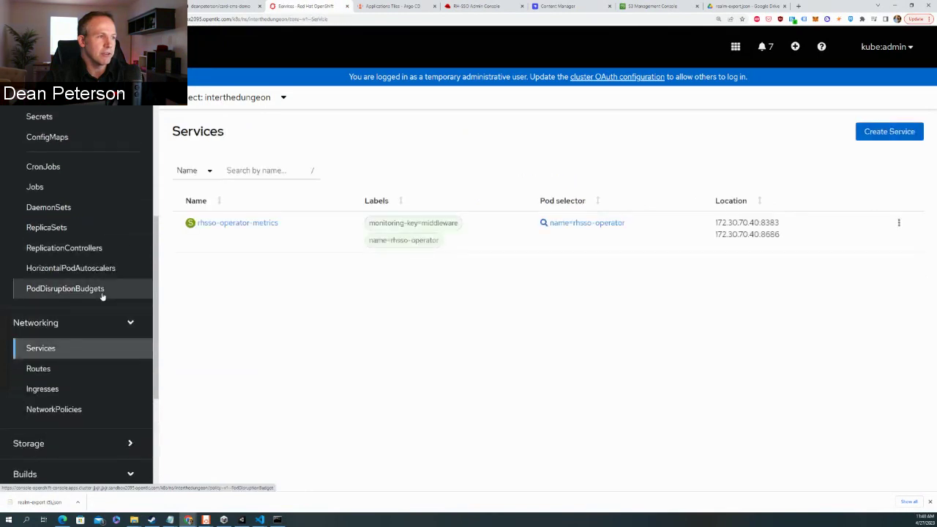
scroll(97, 300, up, 1)
scroll(93, 305, up, 5)
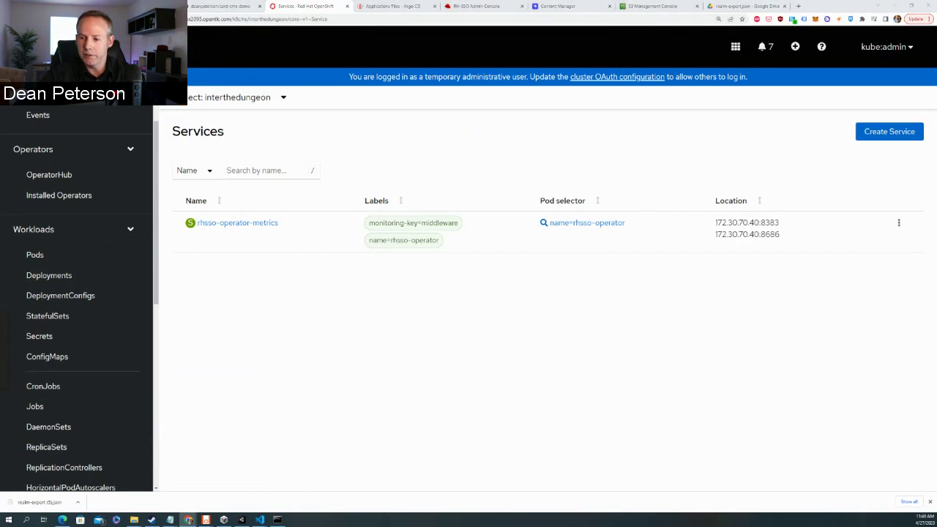
key(super+d)
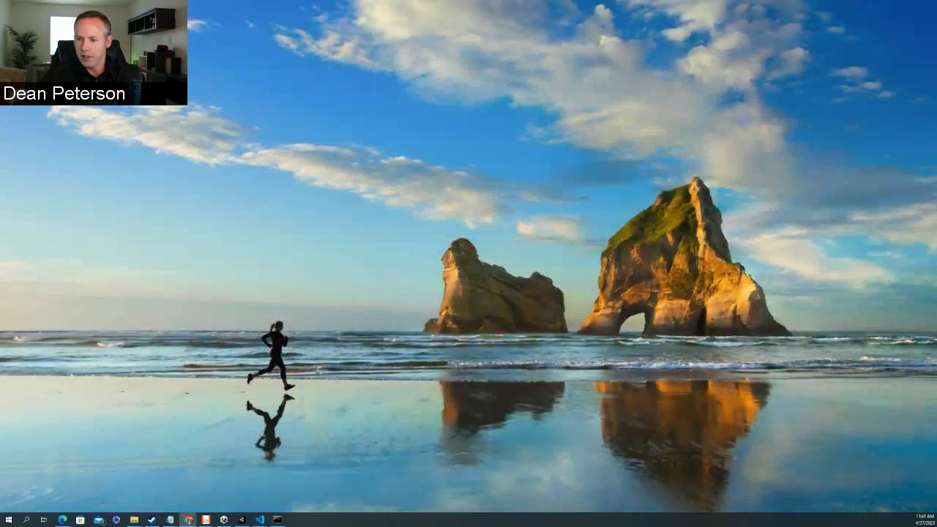
Bring VS Code up maximized and close strapi-crunchy-db-service.yaml
key(super+d)
click(260, 520)
drag(913, 149, 433, 164)
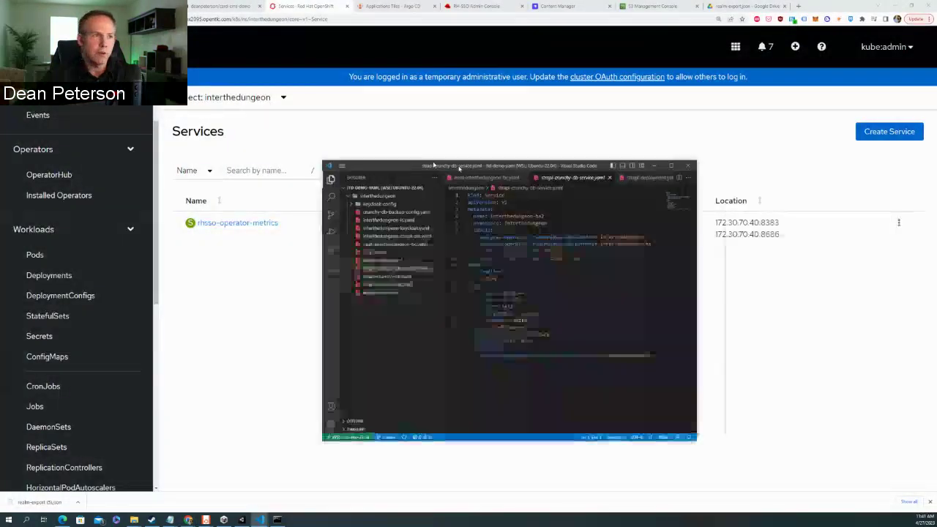
double_click(434, 164)
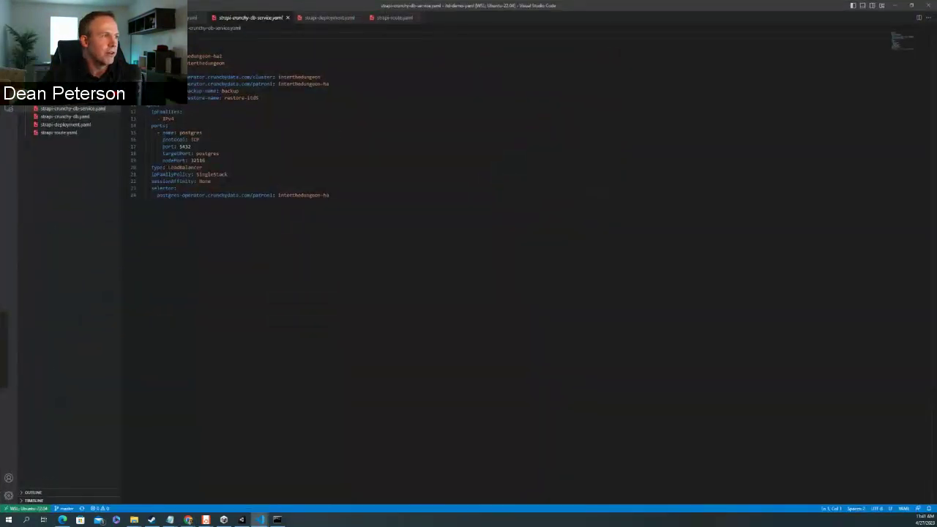
key(ctrl+w)
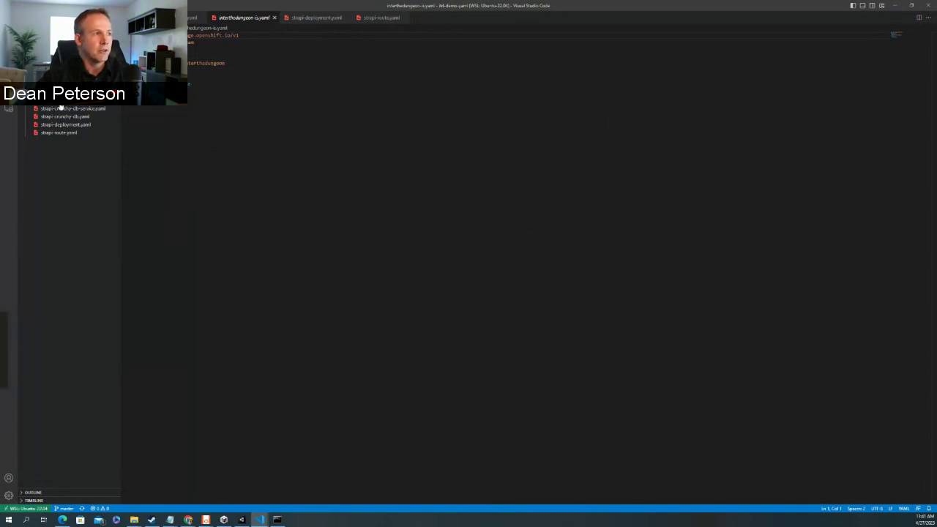
Review strapi-route.yaml, strapi-crunchy-db-service.yaml, the keycloak files and strapi-crunchy-db.yaml
click(55, 135)
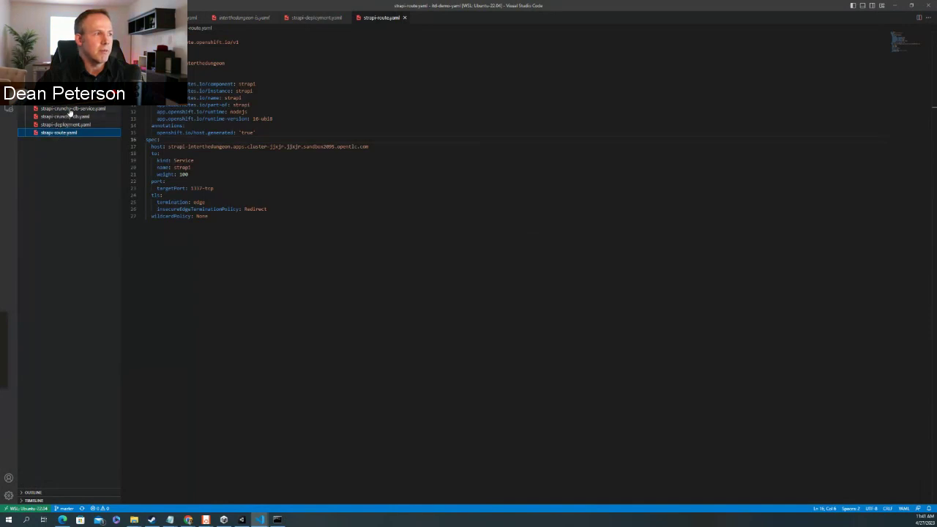
click(65, 109)
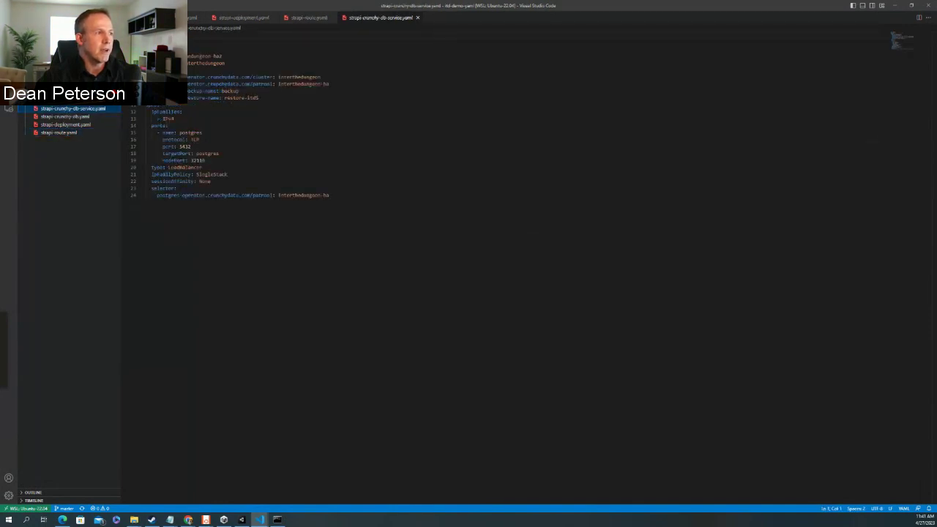
click(66, 100)
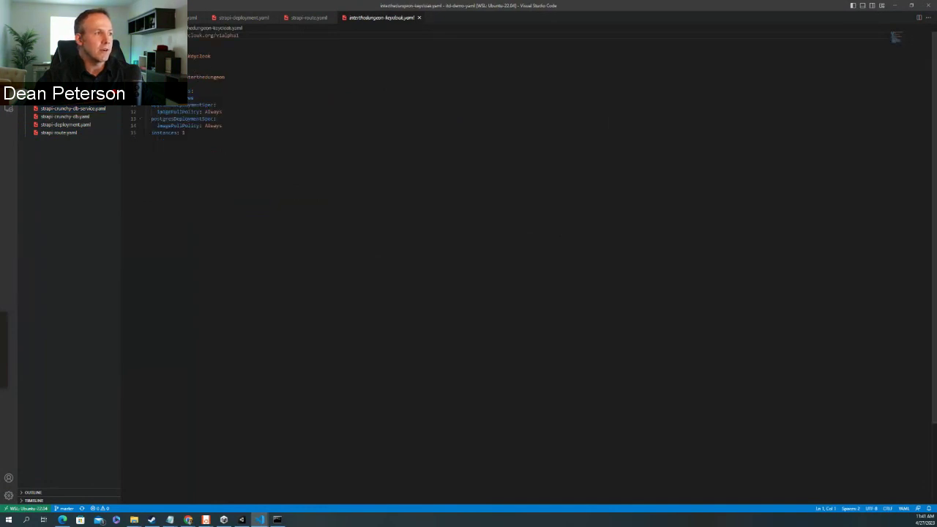
click(66, 92)
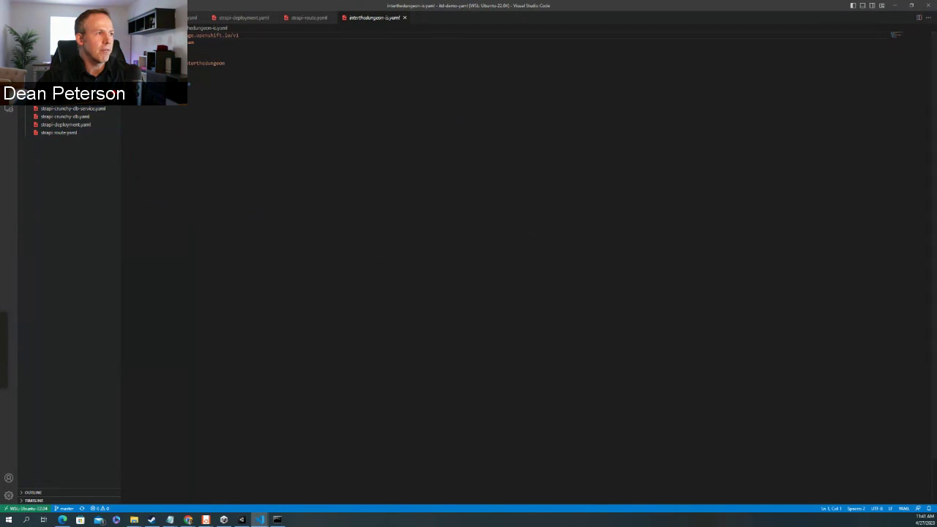
click(70, 118)
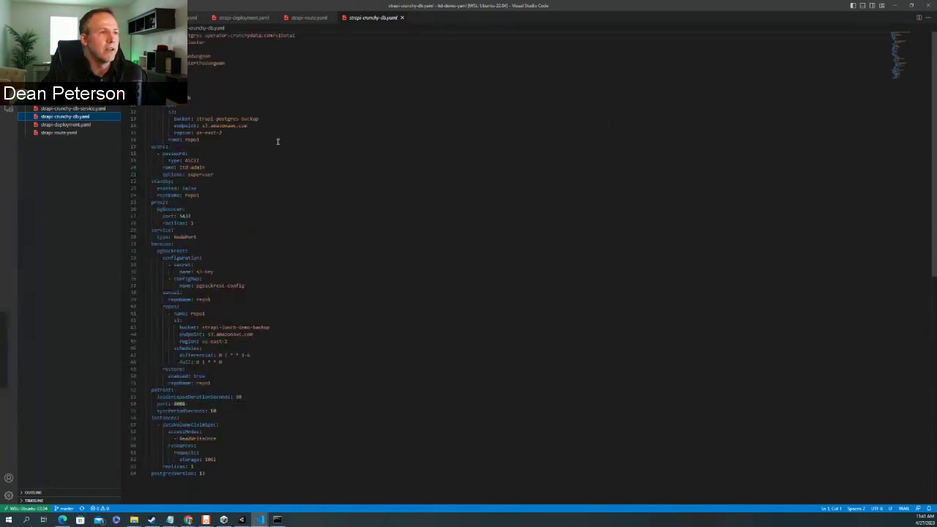
Minimize VS Code and glance at the Argo CD tab before returning to the OpenShift console
click(895, 5)
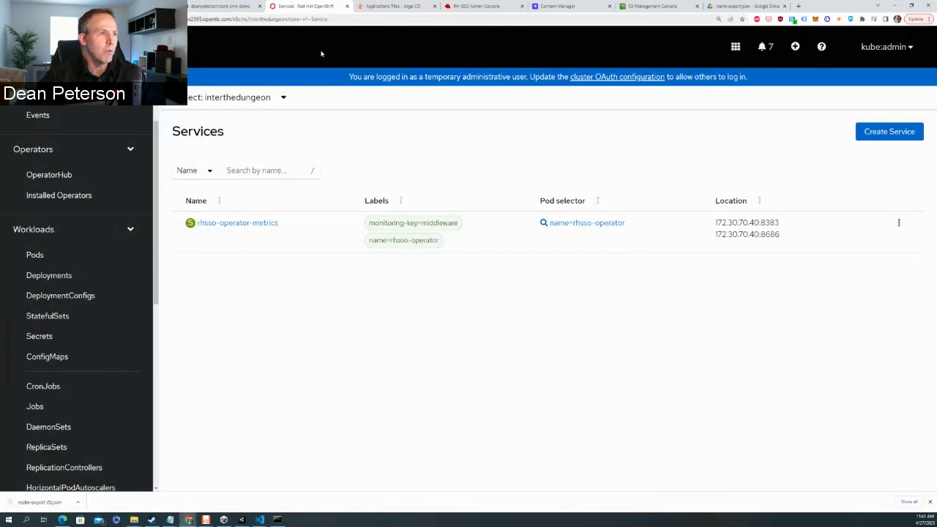
key(ctrl+Tab)
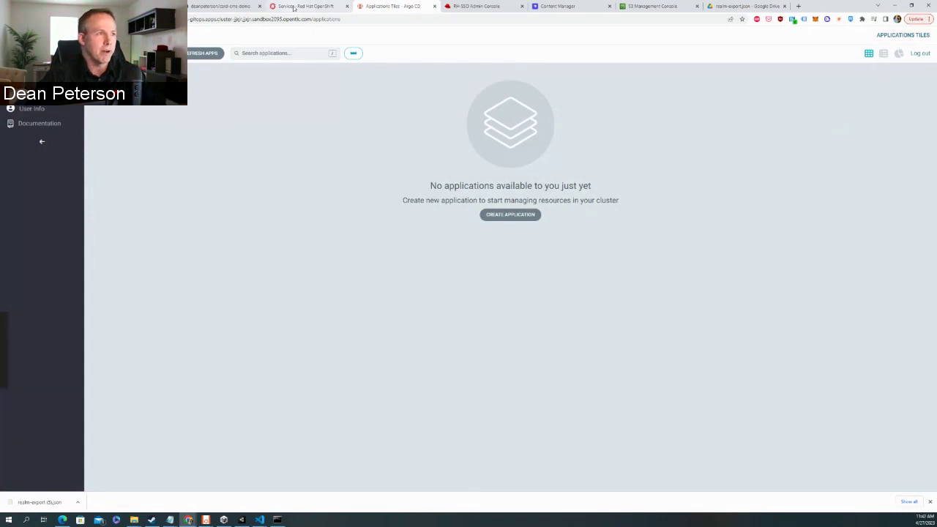
click(220, 6)
click(296, 7)
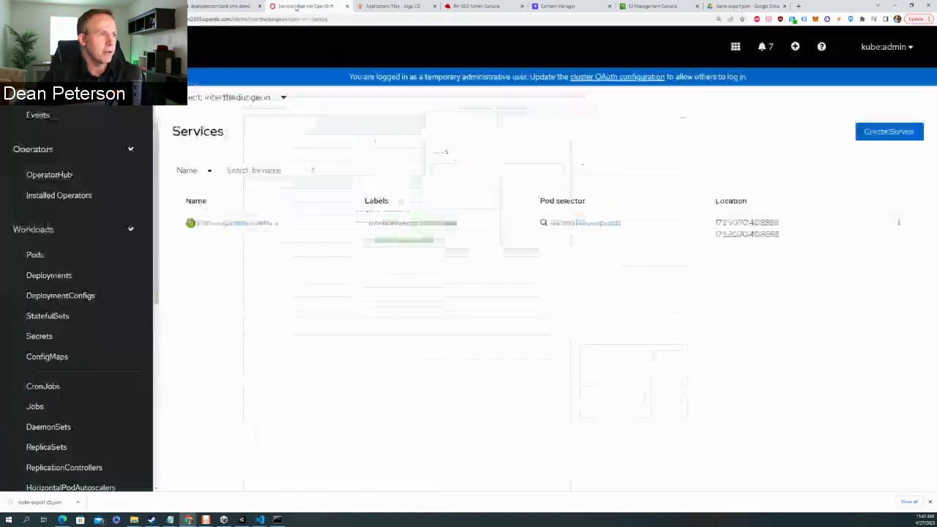
Filter OperatorHub by 'gitop' to confirm Red Hat OpenShift GitOps is installed, then go to Argo CD
click(55, 182)
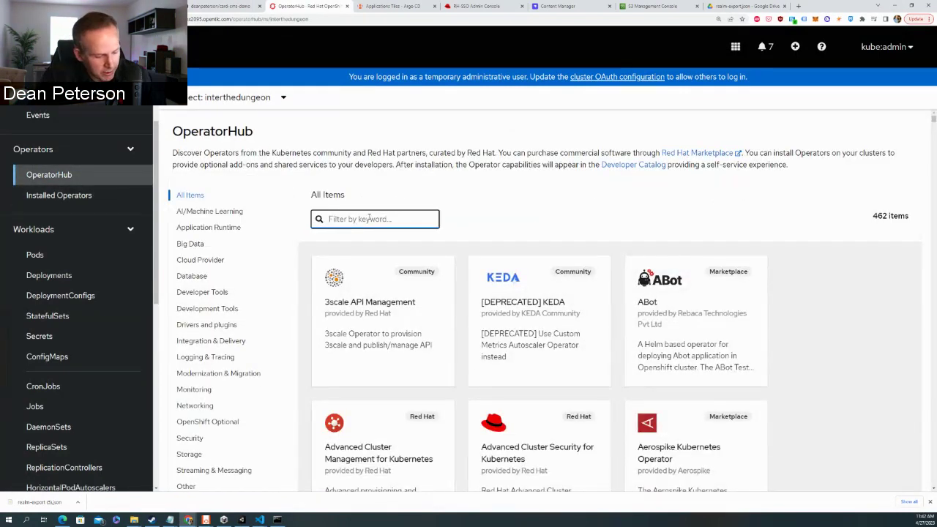
text(gitop)
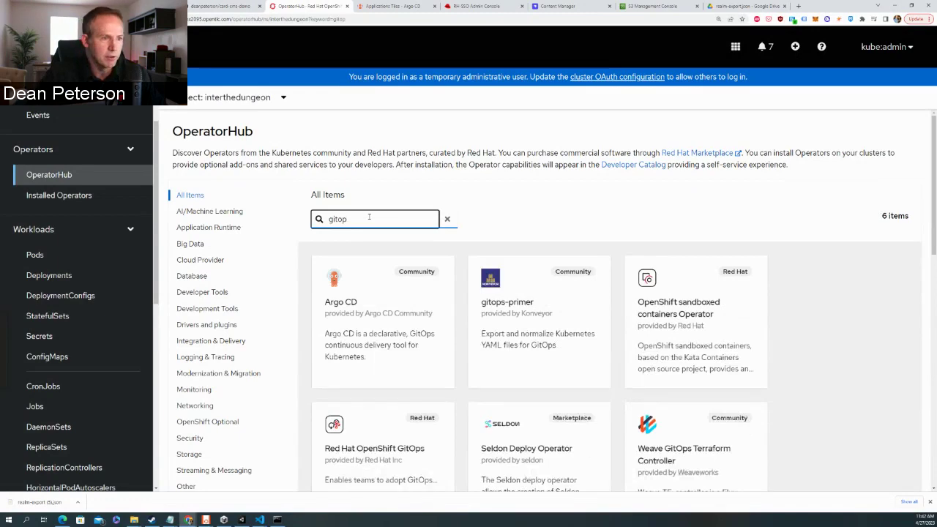
scroll(512, 314, down, 2)
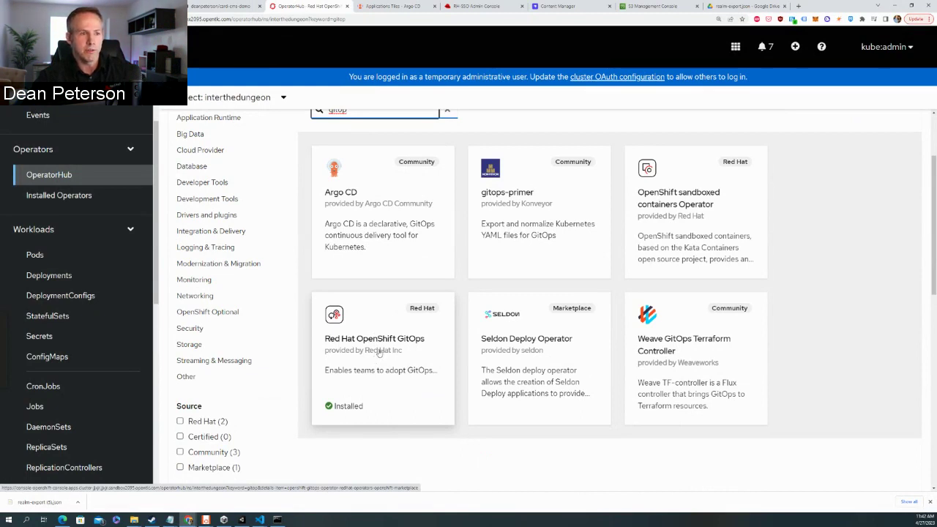
click(389, 7)
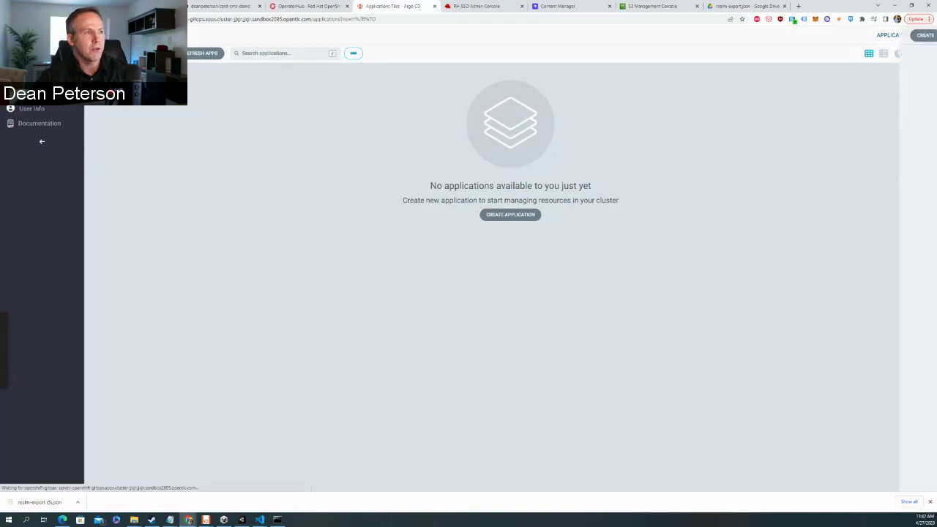
Start a new Argo CD application named interthedungeon in the default project
click(103, 53)
click(250, 93)
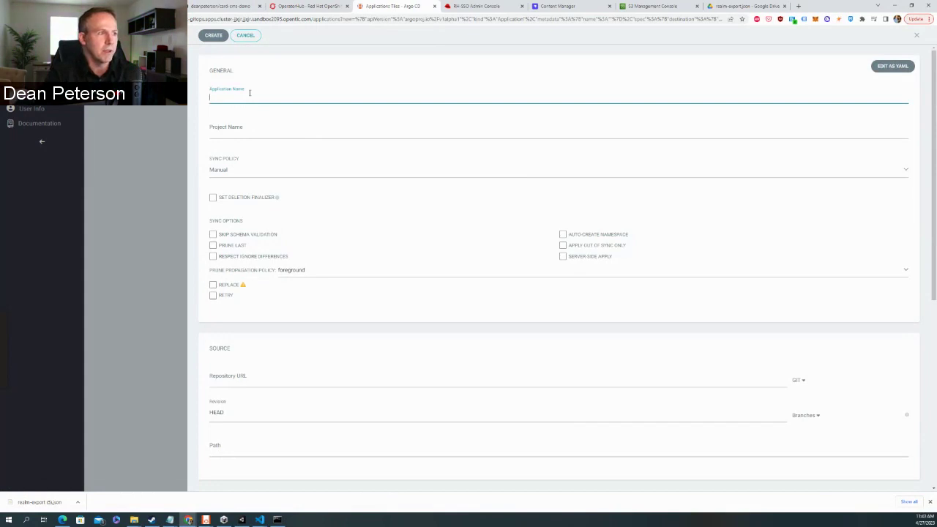
text(inter)
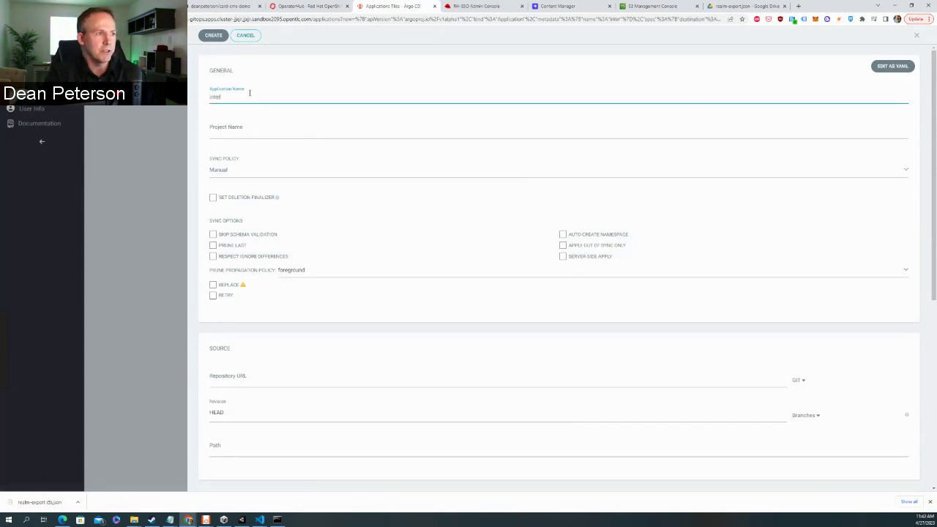
text(thedungeon)
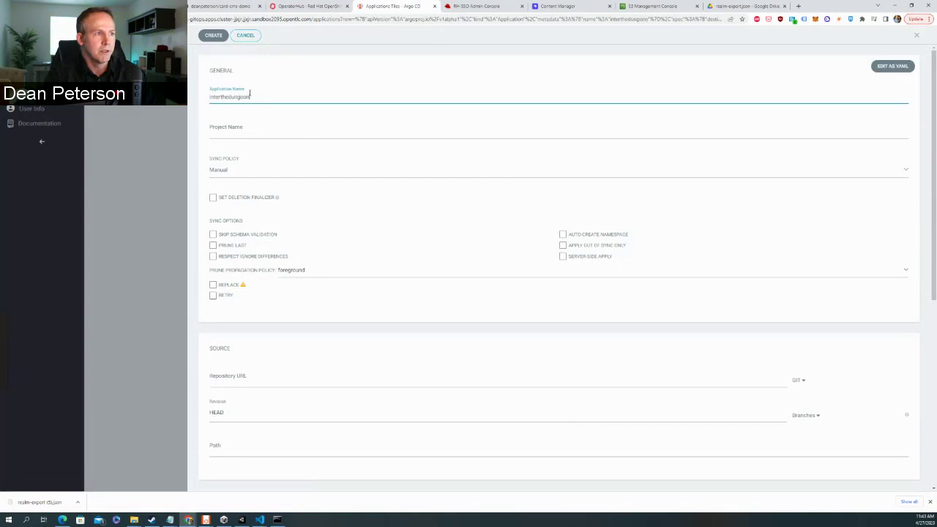
click(245, 129)
click(244, 144)
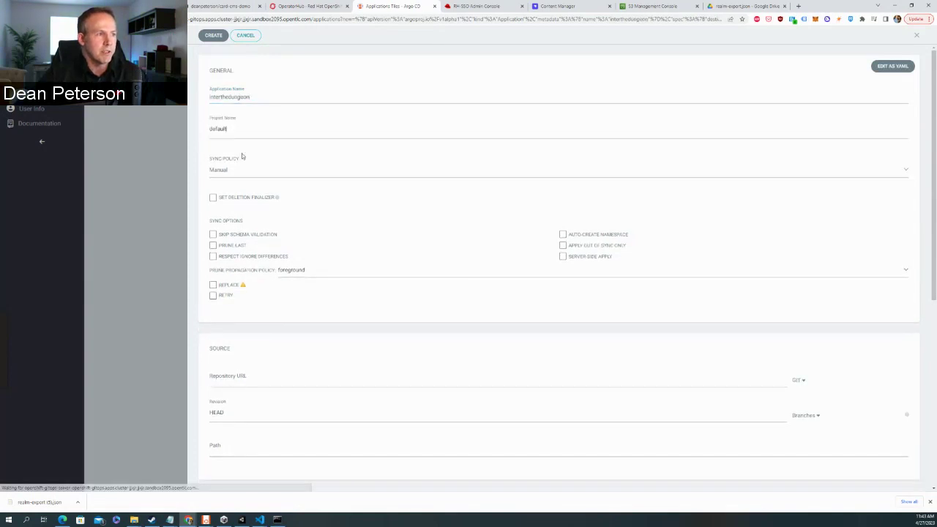
scroll(236, 242, down, 2)
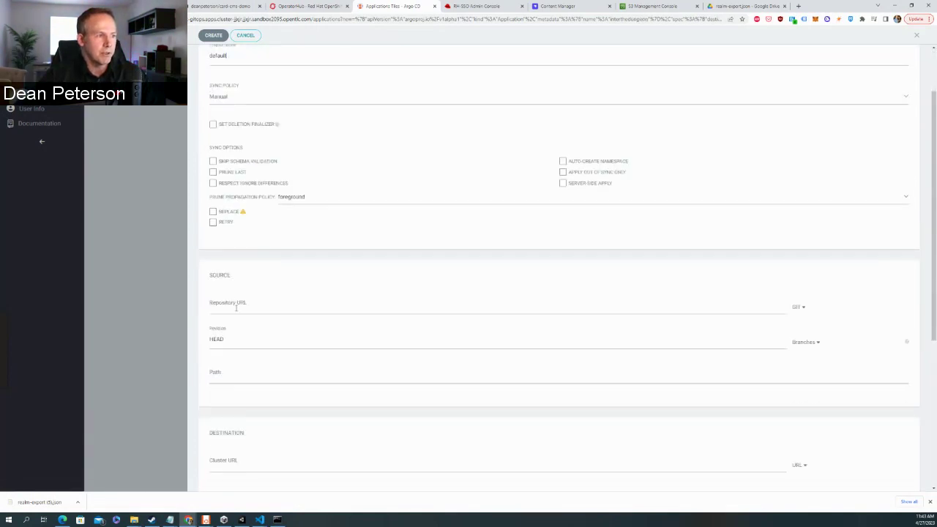
Set the source to the itd-demo-yaml repository with path interthedungeon
click(242, 309)
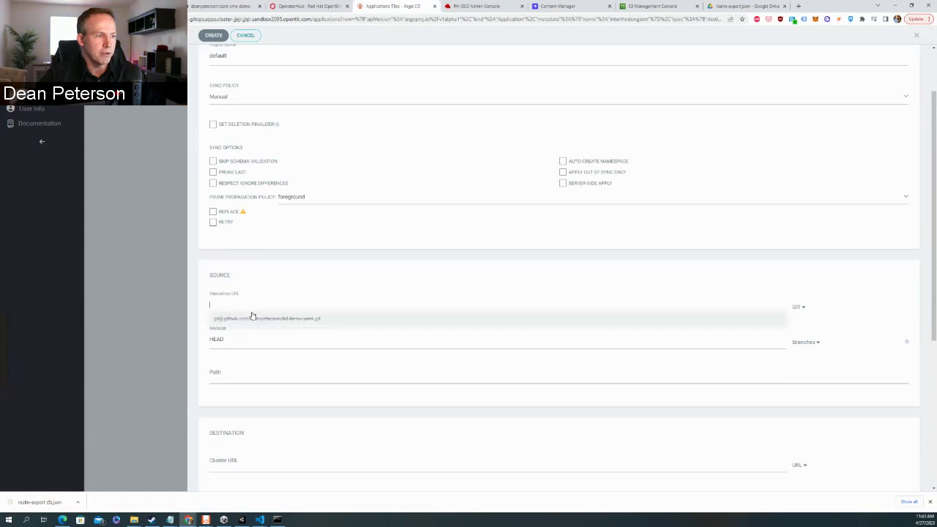
click(286, 323)
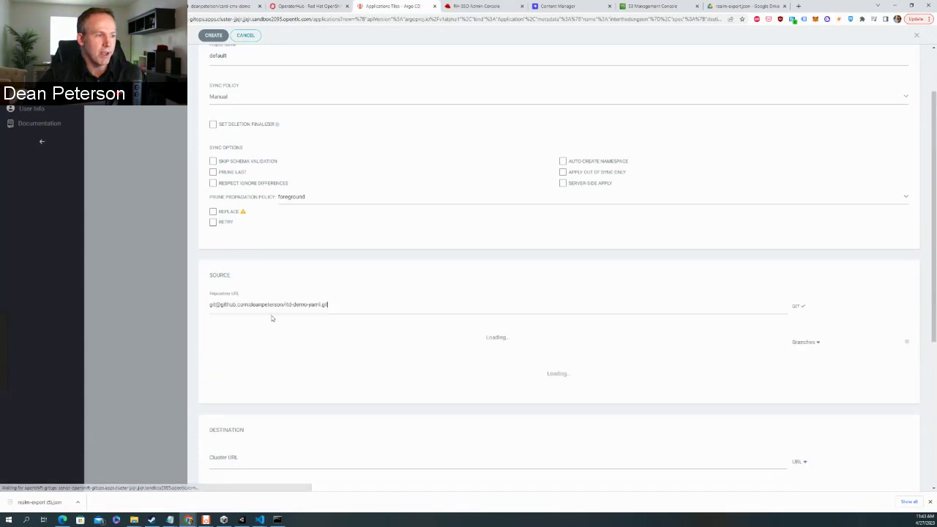
click(230, 378)
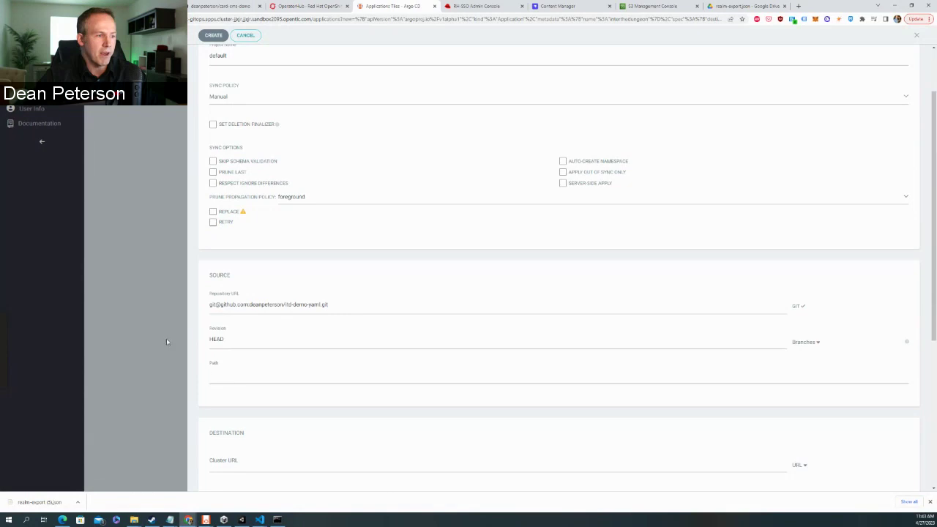
text(in)
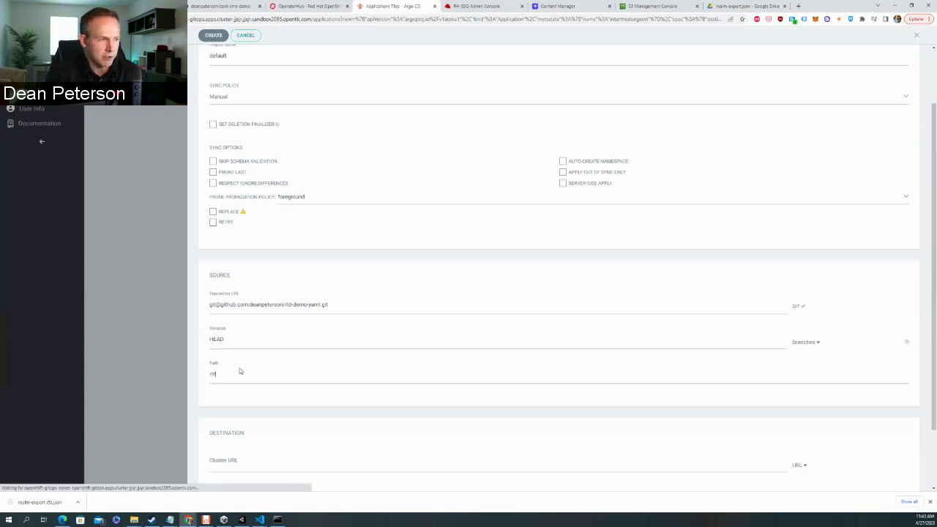
text(terthedungeon)
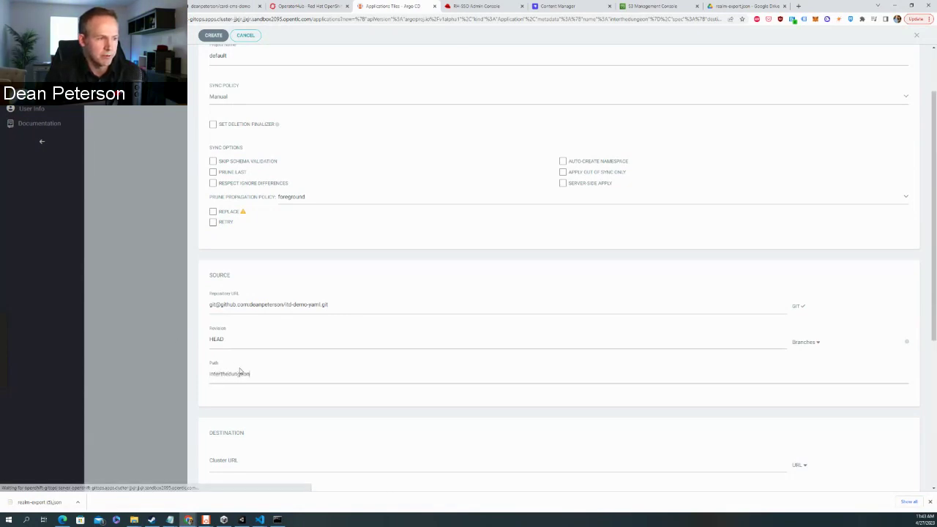
scroll(292, 366, down, 1)
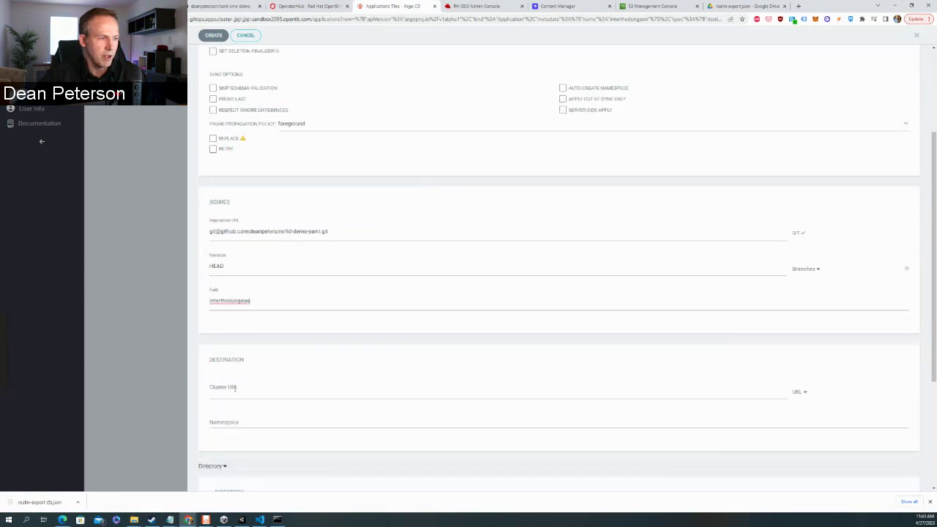
click(236, 394)
click(263, 405)
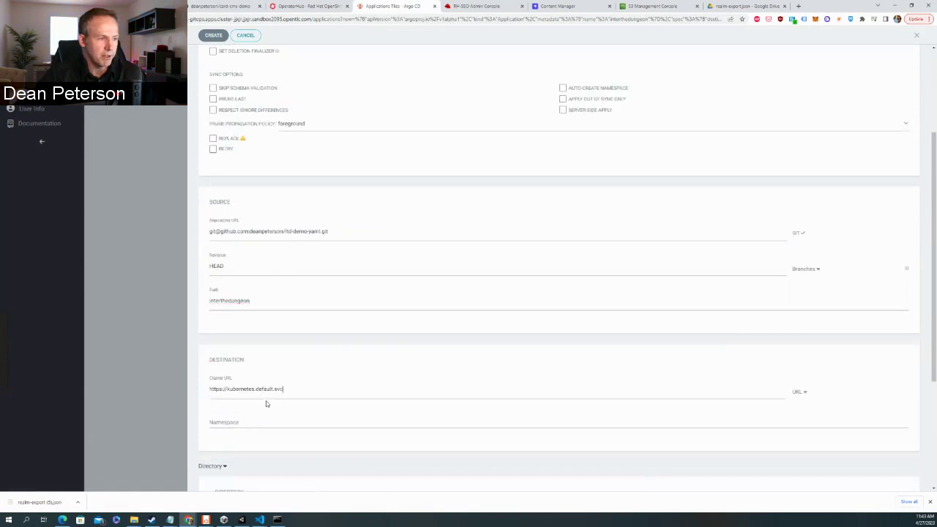
click(239, 422)
text(i)
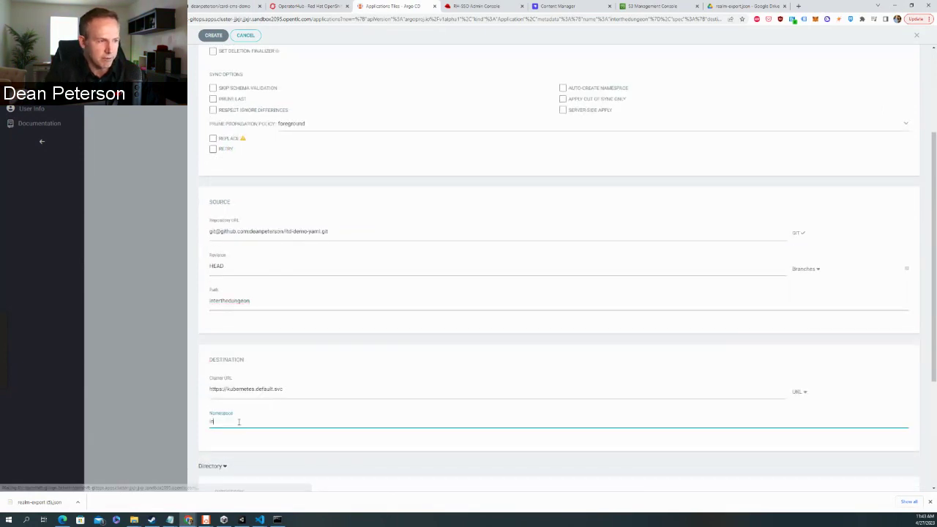
text(nterthedu)
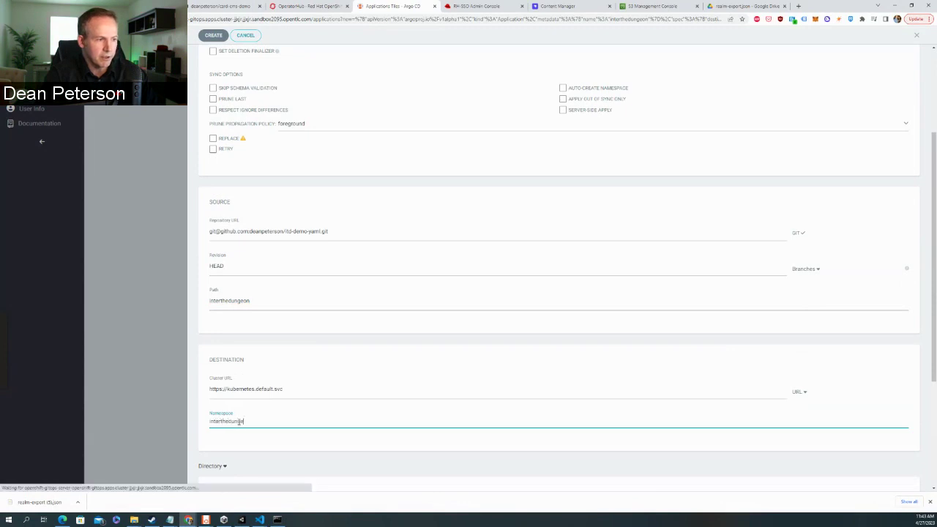
text(ngeon)
scroll(308, 410, down, 3)
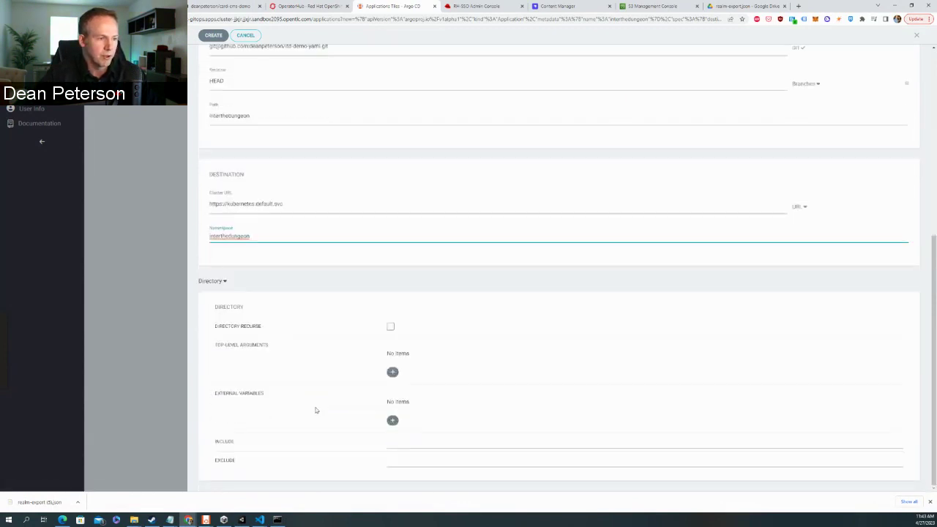
scroll(588, 282, up, 5)
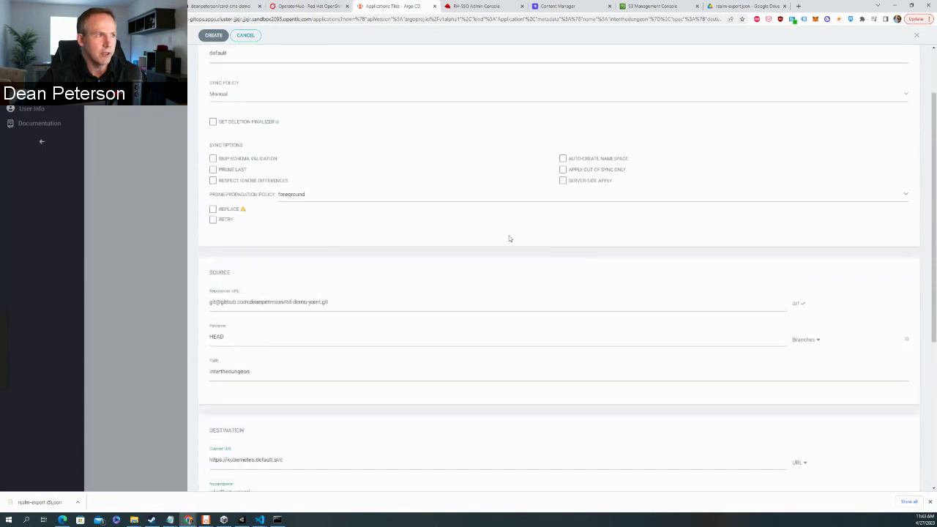
click(213, 36)
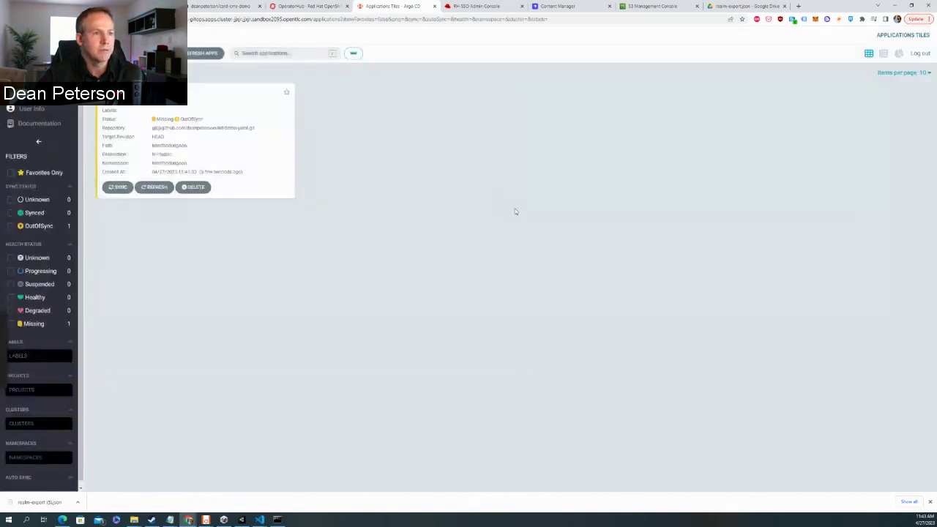
Synchronize all interthedungeon resources, inspect the app's resource tree, then return to the OpenShift console
click(119, 188)
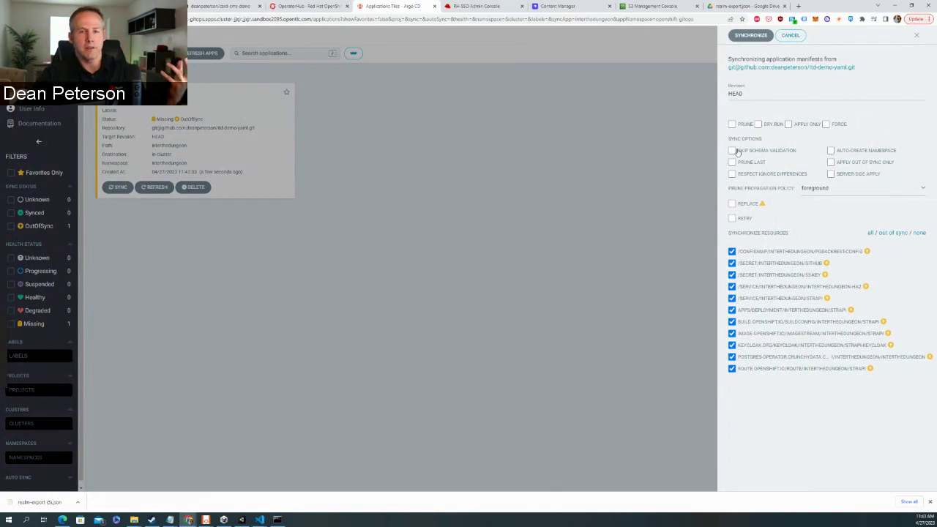
click(748, 37)
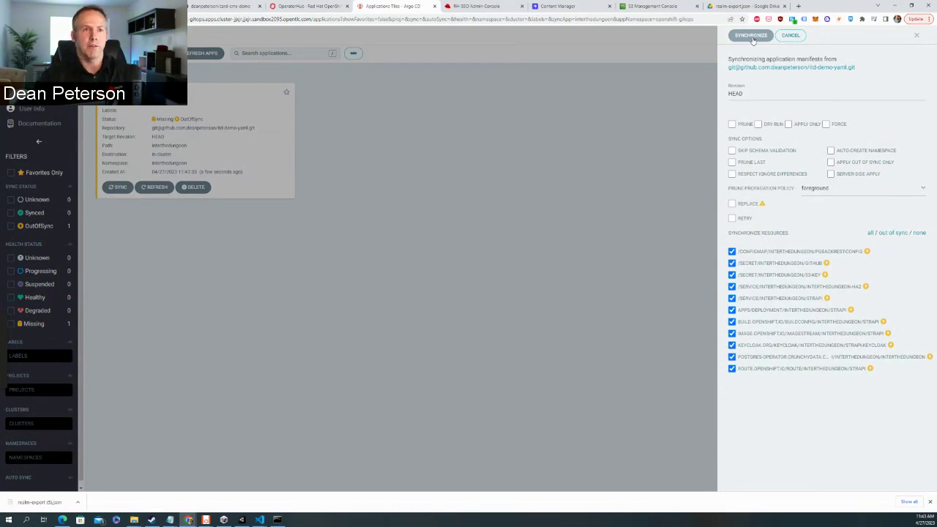
click(753, 37)
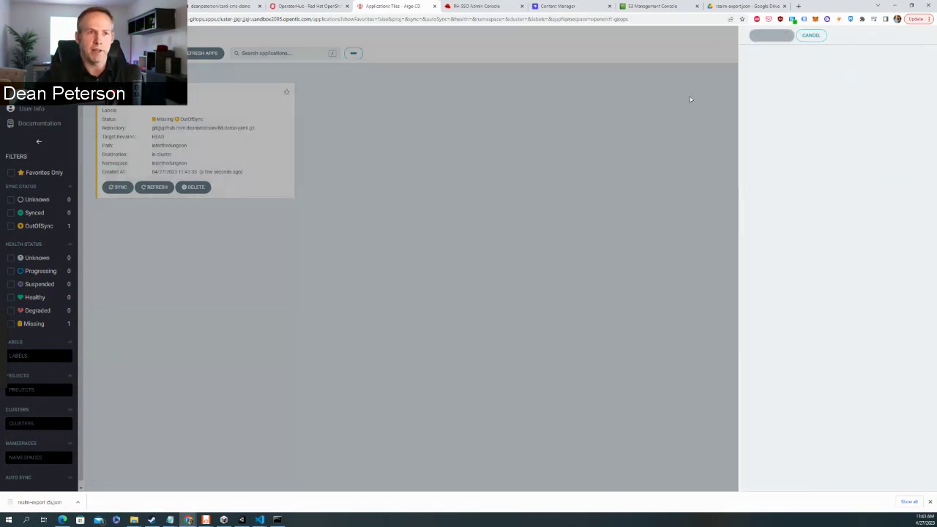
click(247, 137)
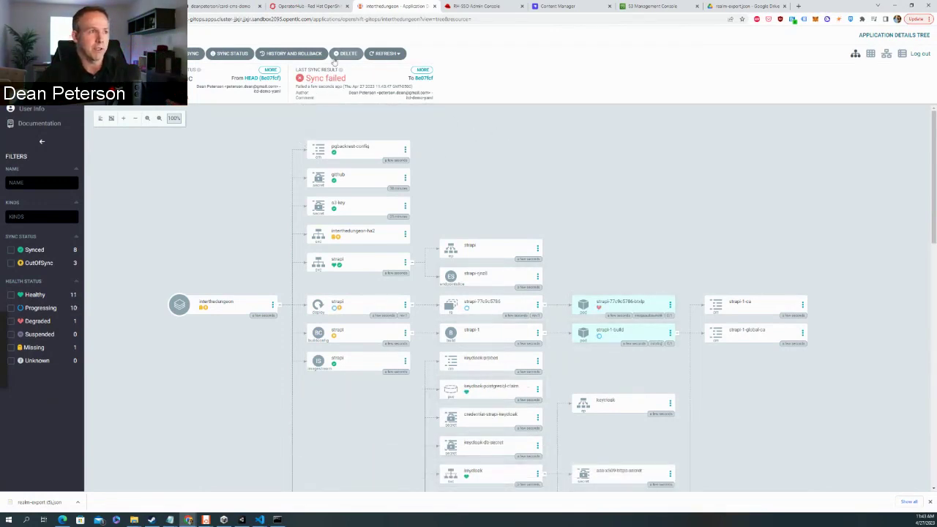
click(231, 6)
click(281, 6)
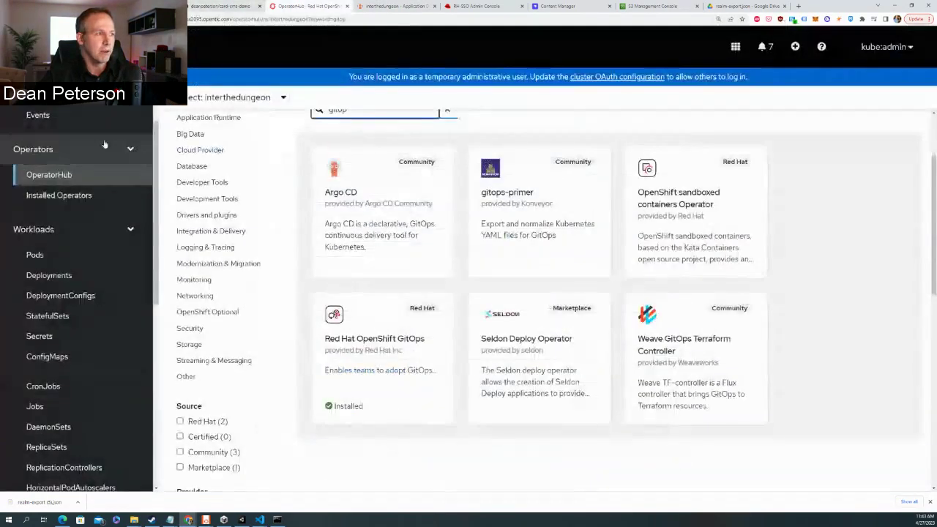
Go to Home > Projects, open interthedungeon, and list its Workloads > Pods
scroll(69, 172, up, 3)
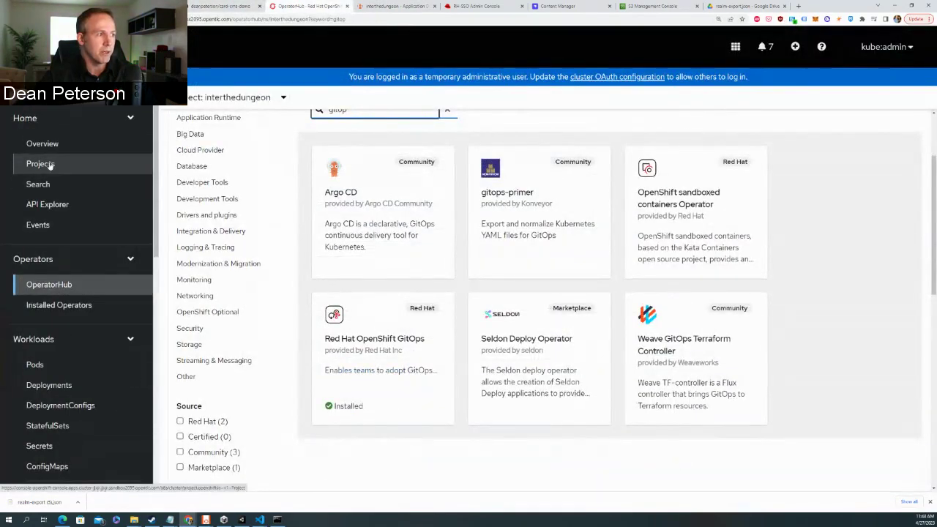
click(40, 164)
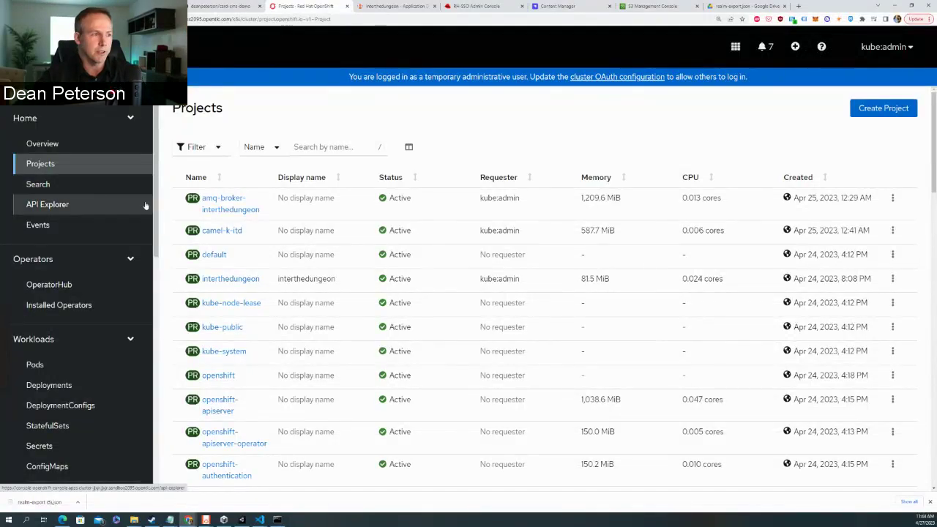
click(231, 279)
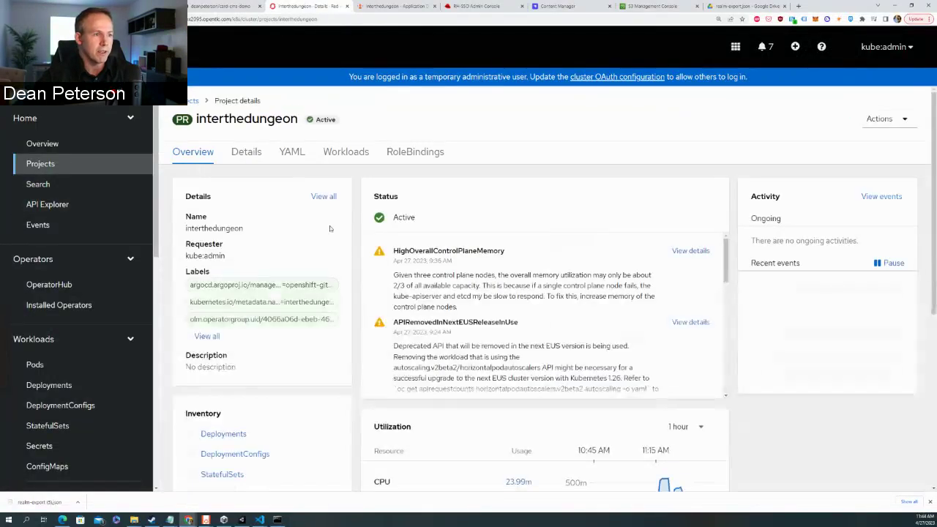
click(33, 364)
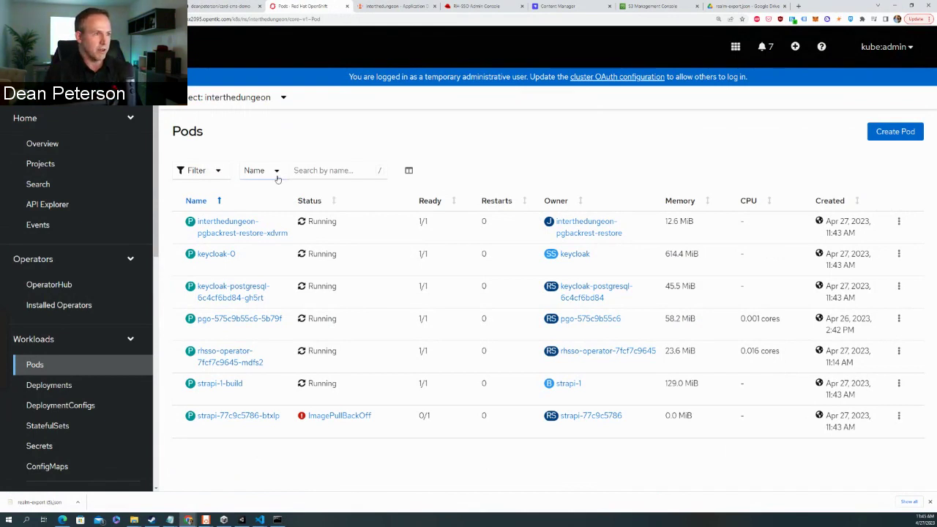
Exit Unity's play mode and minimize the editor to view the interthedungeon pods
click(243, 520)
click(449, 21)
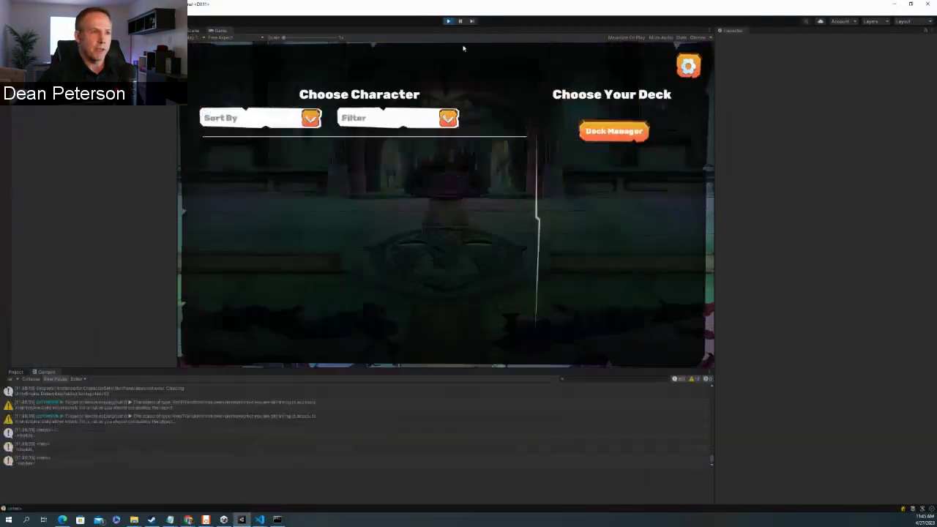
click(450, 21)
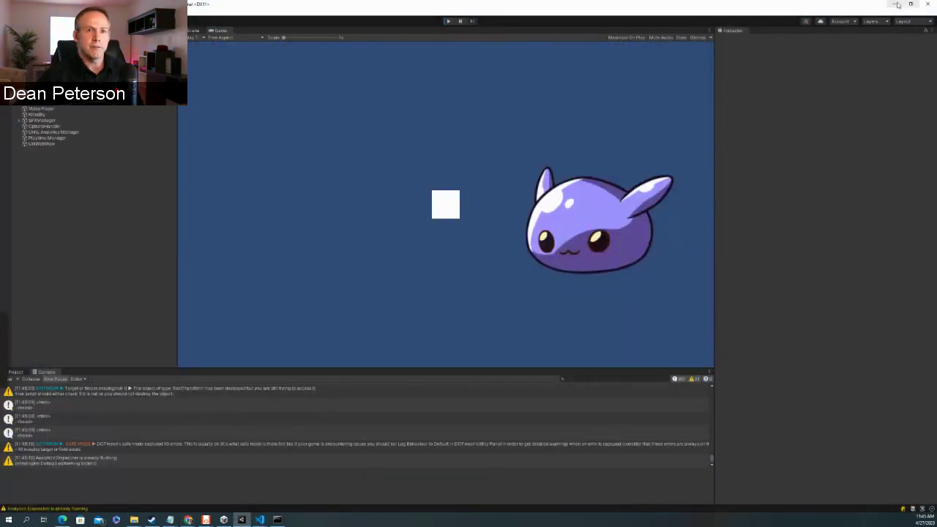
click(896, 4)
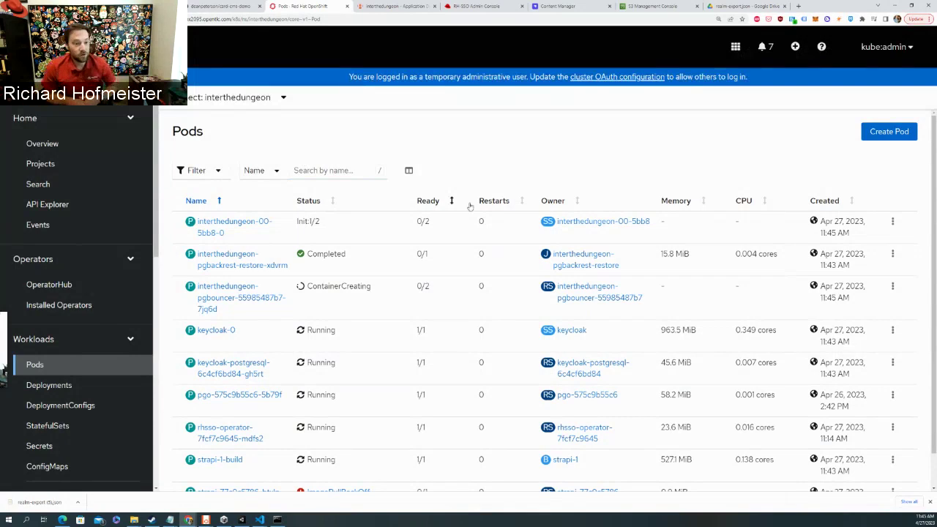
scroll(476, 194, down, 1)
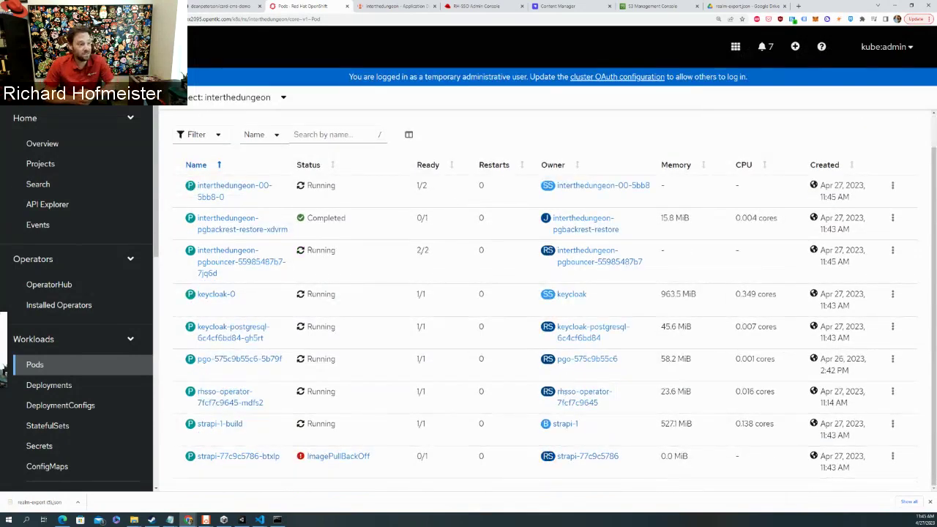